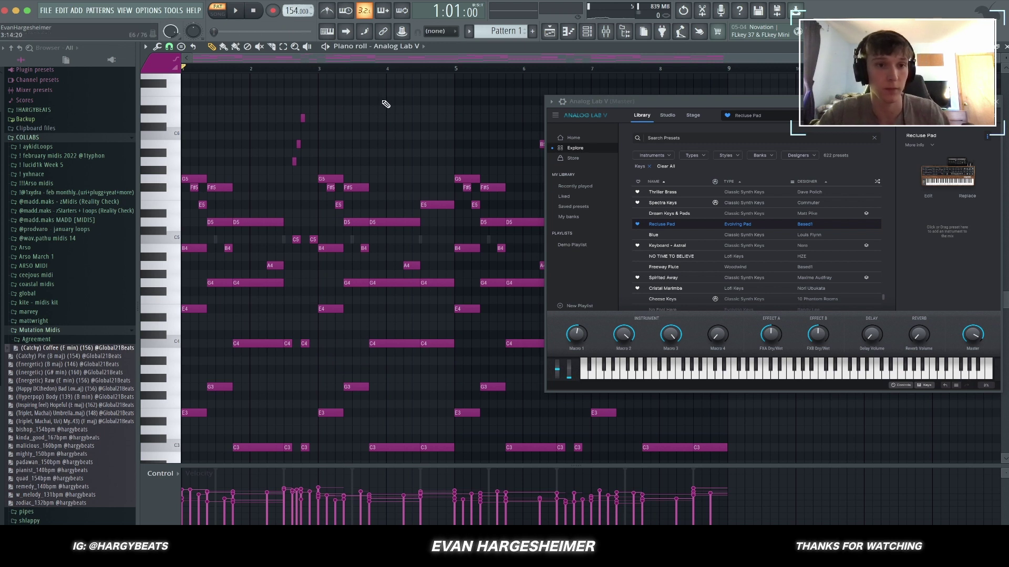
Step: Replace the Analog Lab V melody notes from bar 5 onward with a copy of the first four bars
key("space")
scroll(408, 139, "down", 1)
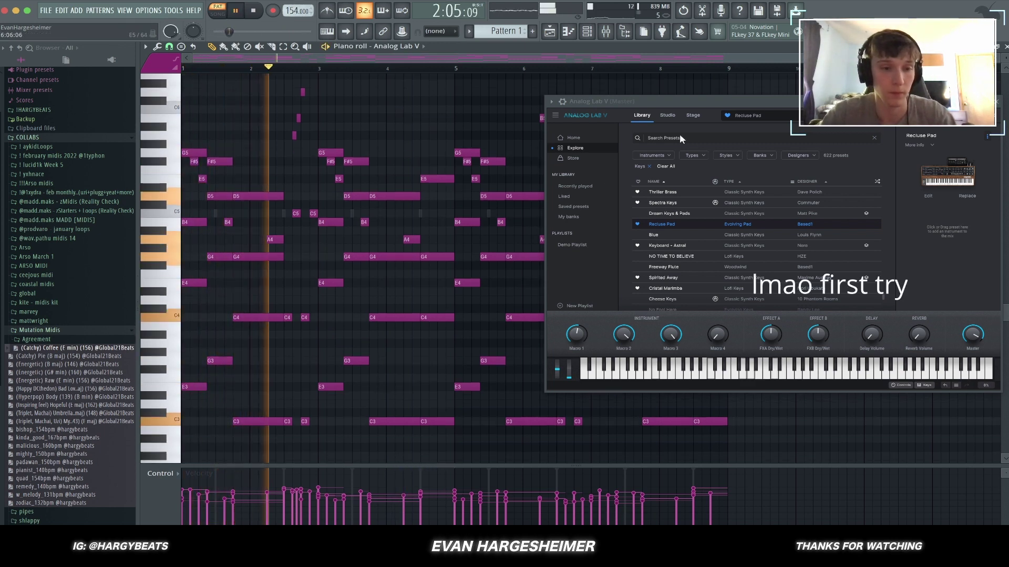
left_click_drag(751, 108, 321, 317)
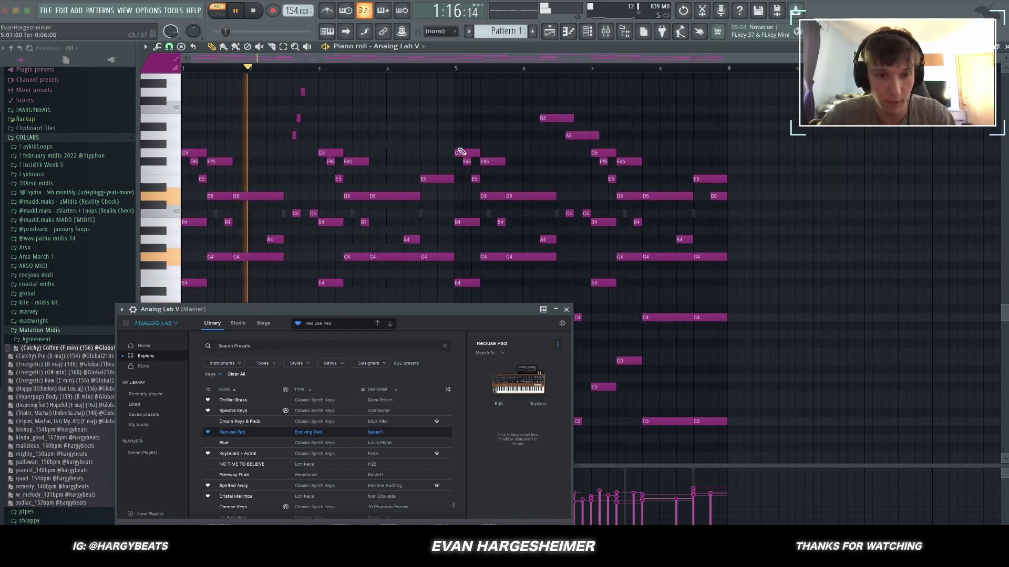
left_click_drag(449, 100, 757, 441)
scroll(770, 198, "down", 7)
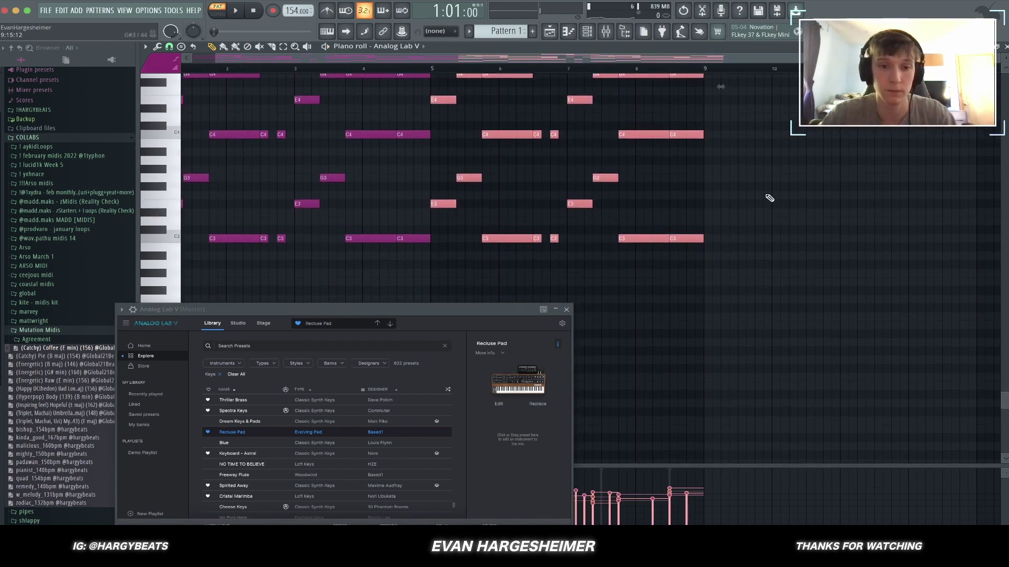
left_click(737, 187)
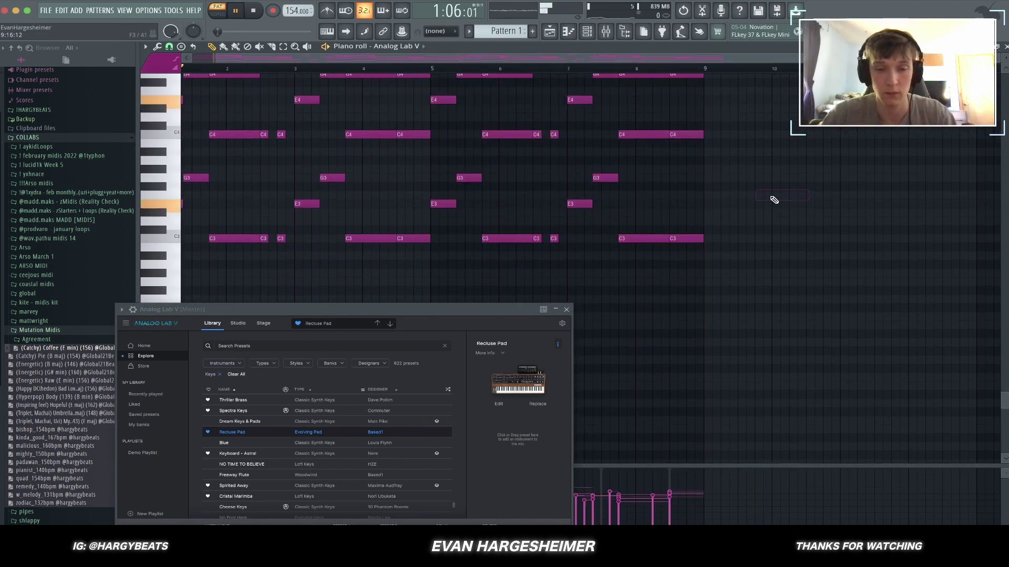
Step: Clear the plugin window from the notes and listen through the full eight-bar Analog Lab V pattern
left_click_drag(427, 312, 637, 398)
scroll(721, 305, "up", 1)
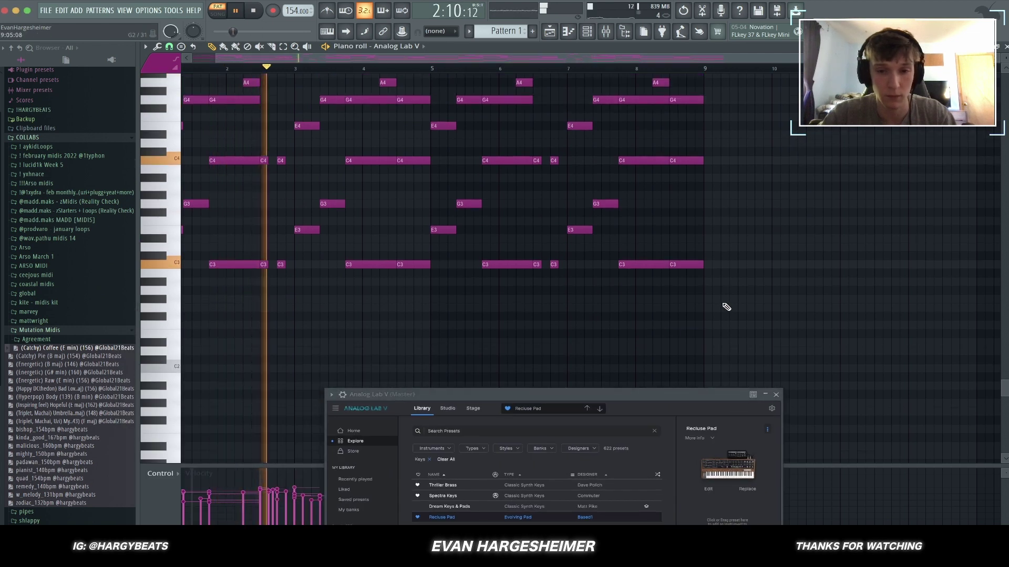
scroll(731, 306, "up", 3)
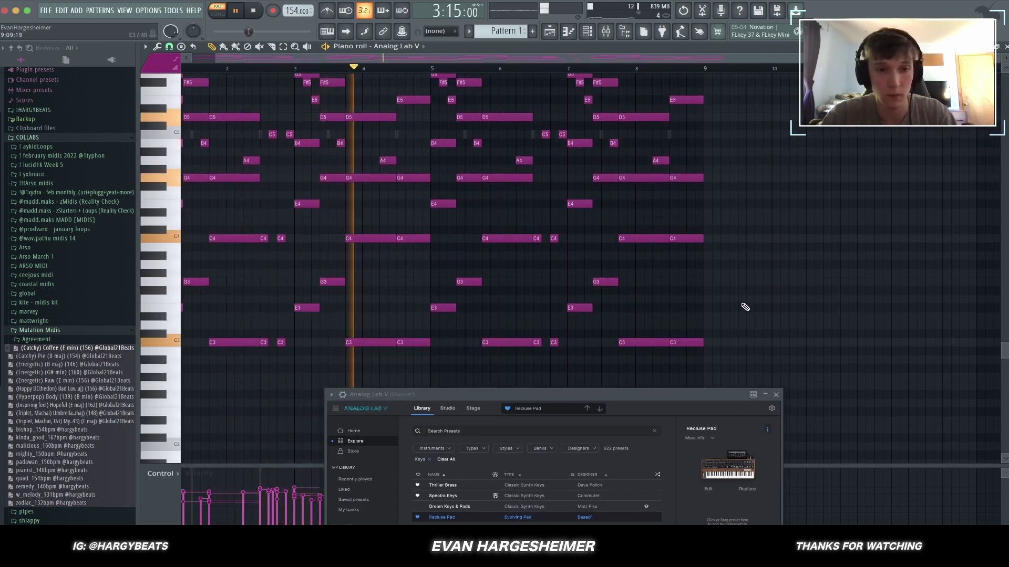
scroll(743, 308, "up", 1)
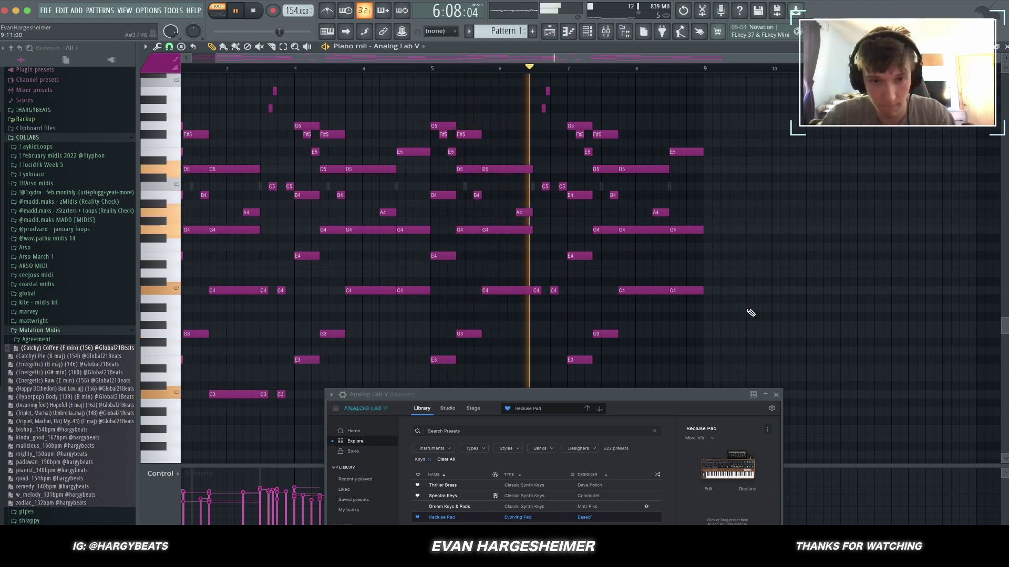
scroll(747, 313, "up", 1)
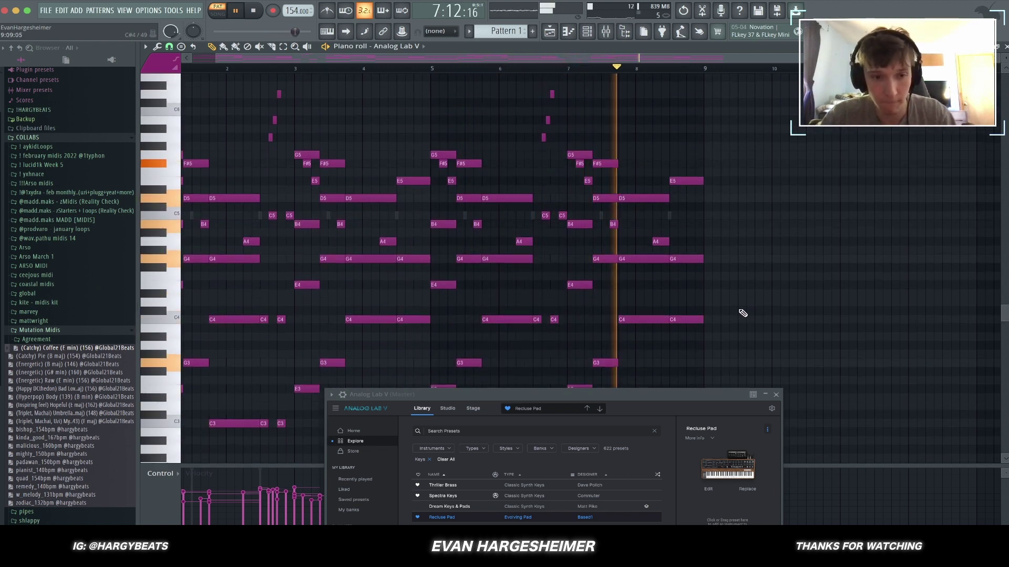
scroll(745, 313, "down", 1)
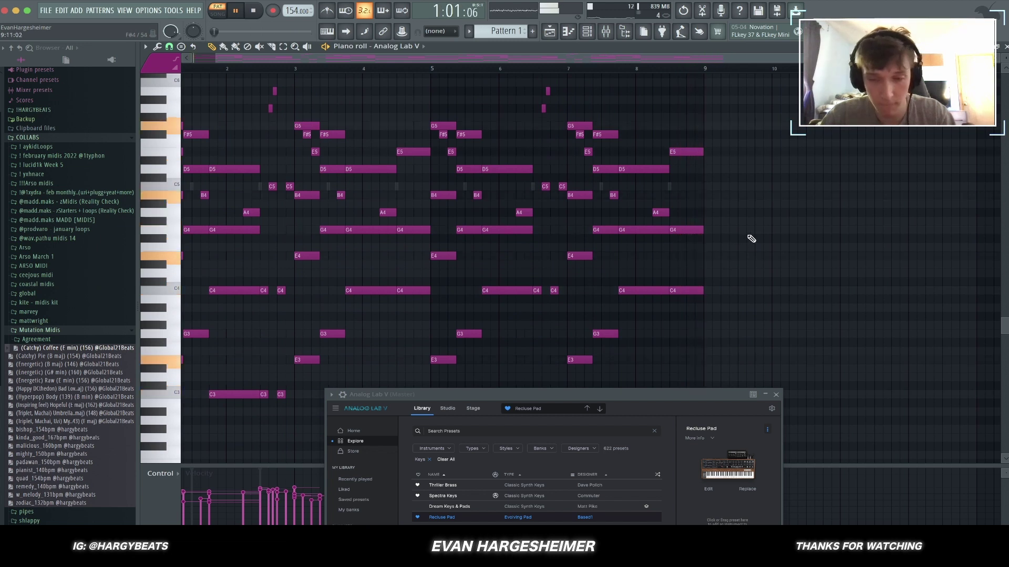
key("space")
Step: Add Omnisphere as a new instrument channel in the channel rack
left_click(788, 187)
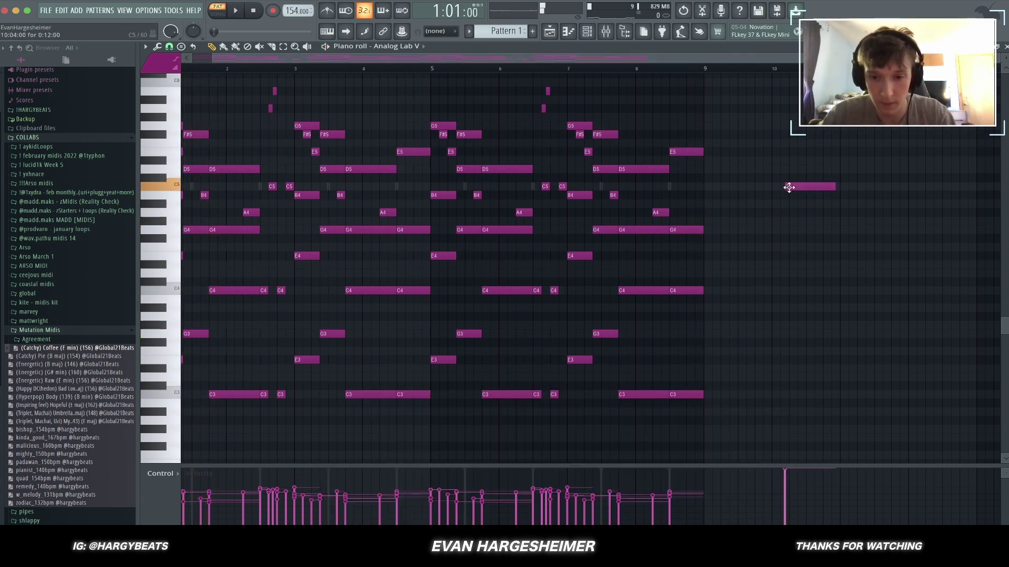
left_click(594, 33)
left_click(670, 141)
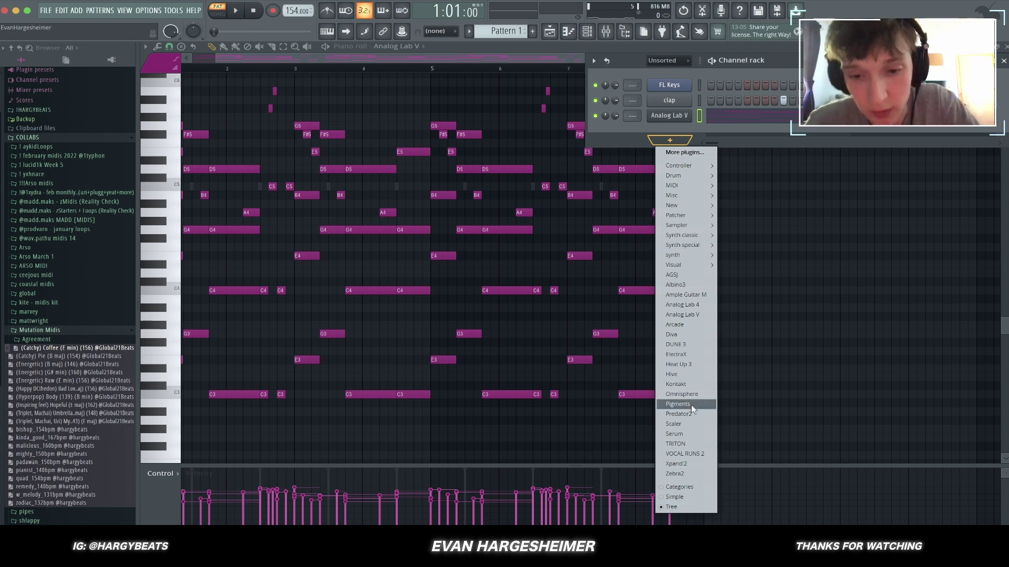
left_click(679, 395)
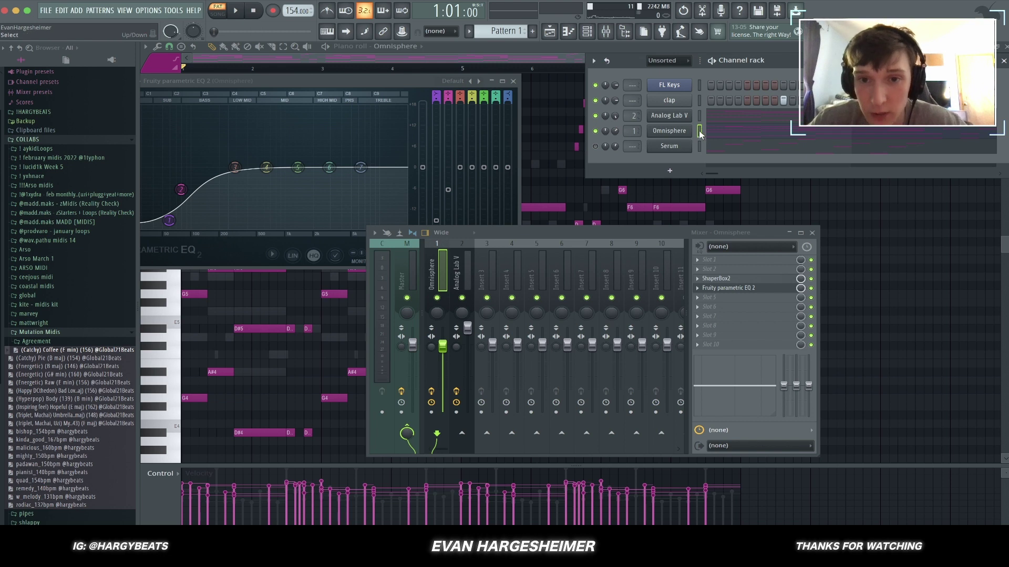
Step: Close the parametric EQ, review Omnisphere's NoizTines patch and listen to the pattern
left_click(518, 80)
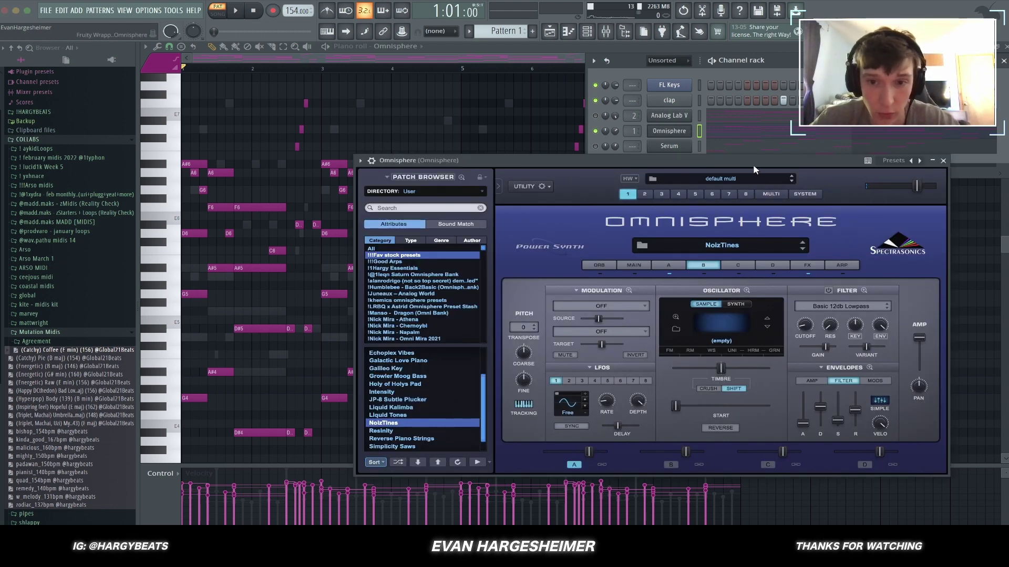
left_click_drag(754, 167, 577, 128)
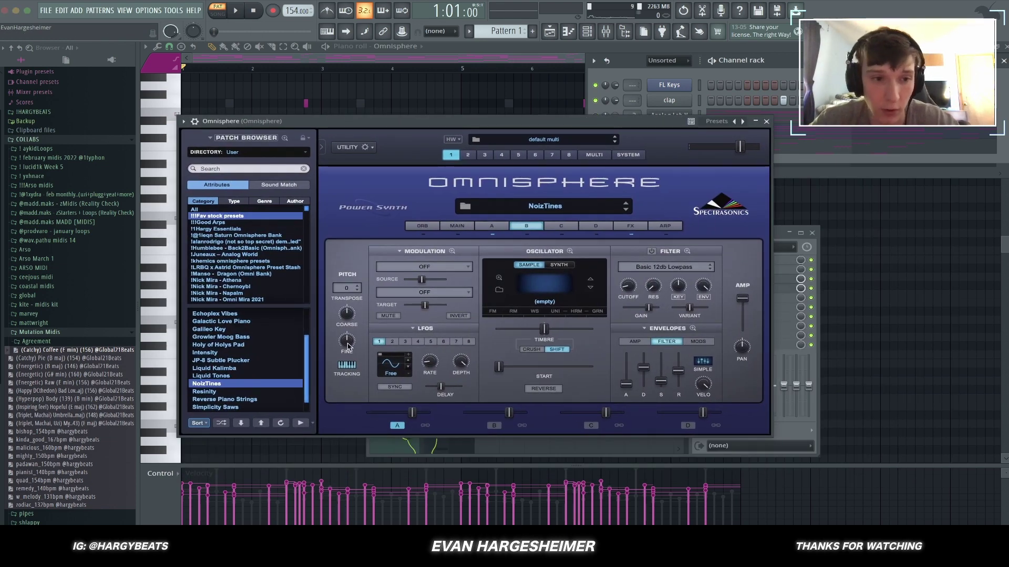
left_click(766, 122)
key("space")
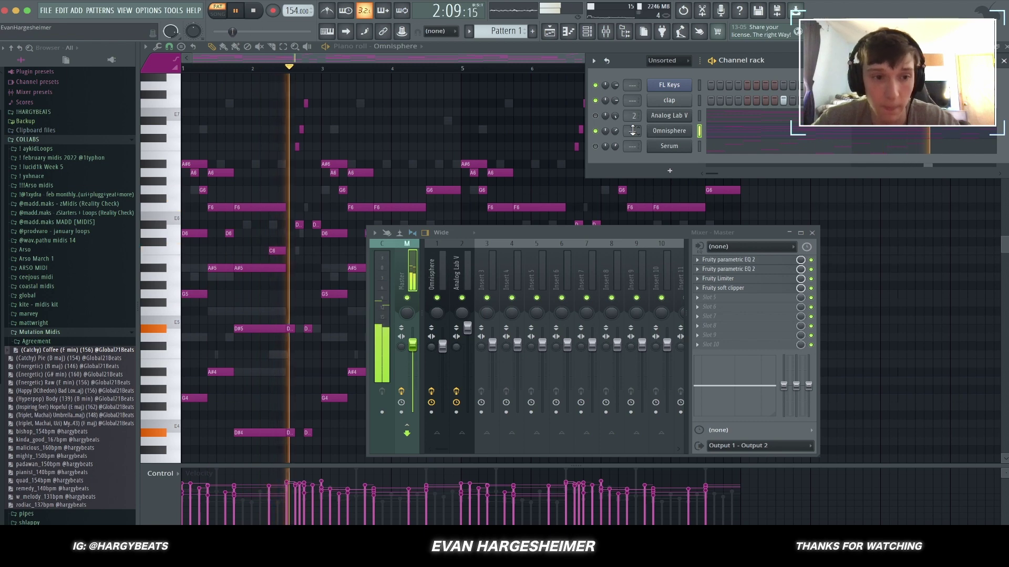
key("space")
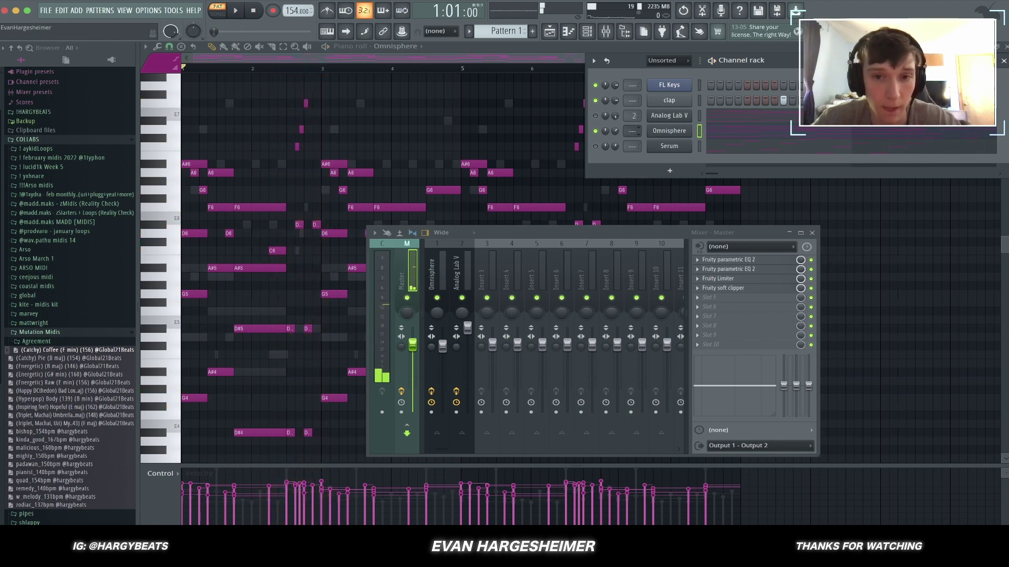
Step: Inspect the ShaperBox2 filter curve and its available presets on the Omnisphere mixer track
left_click(726, 280)
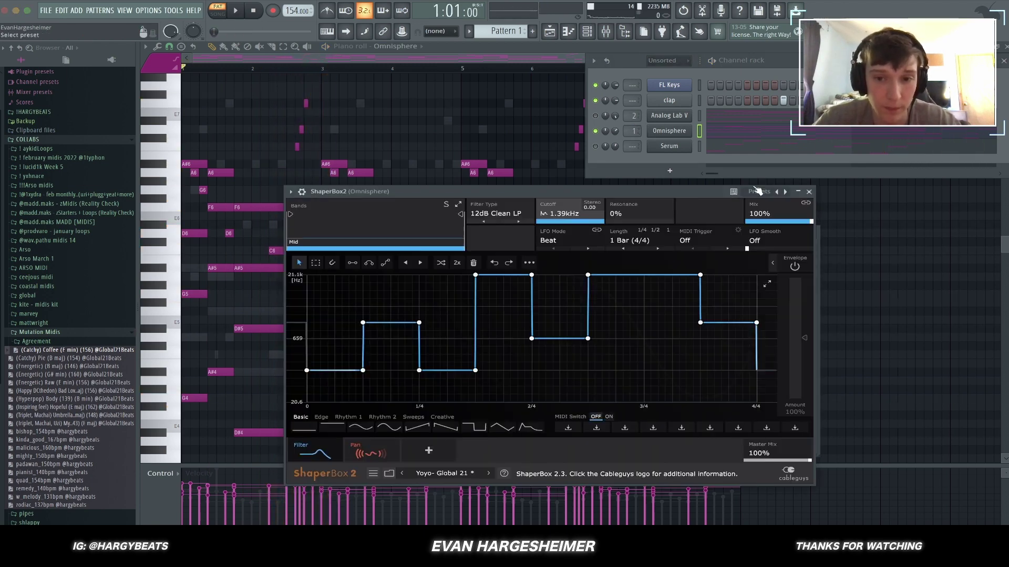
left_click(756, 194)
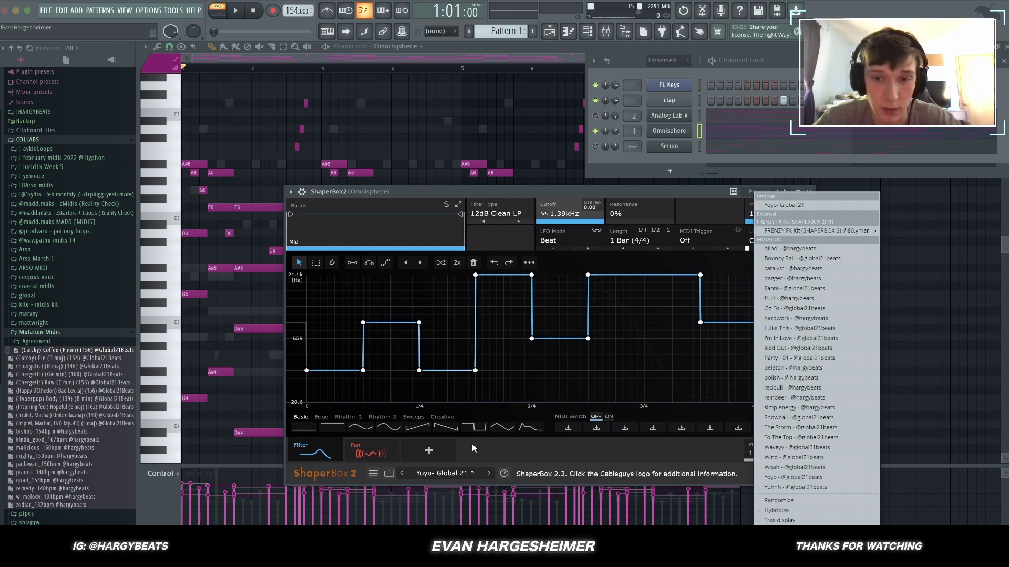
left_click(893, 189)
left_click(809, 192)
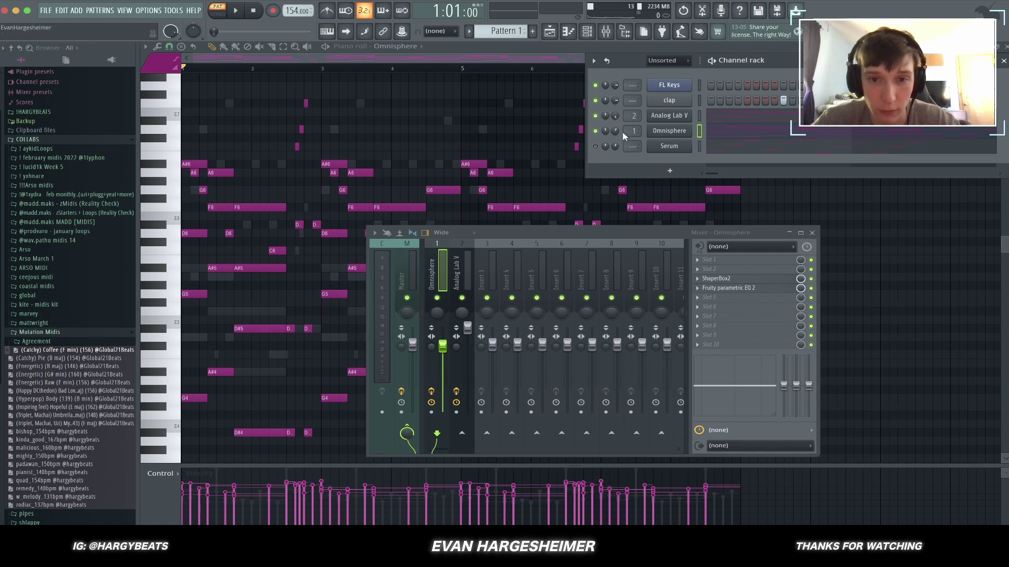
Step: Raise the Omnisphere channel volume to 59% while the pattern plays together with Analog Lab V
key("space")
scroll(615, 132, "up", 2)
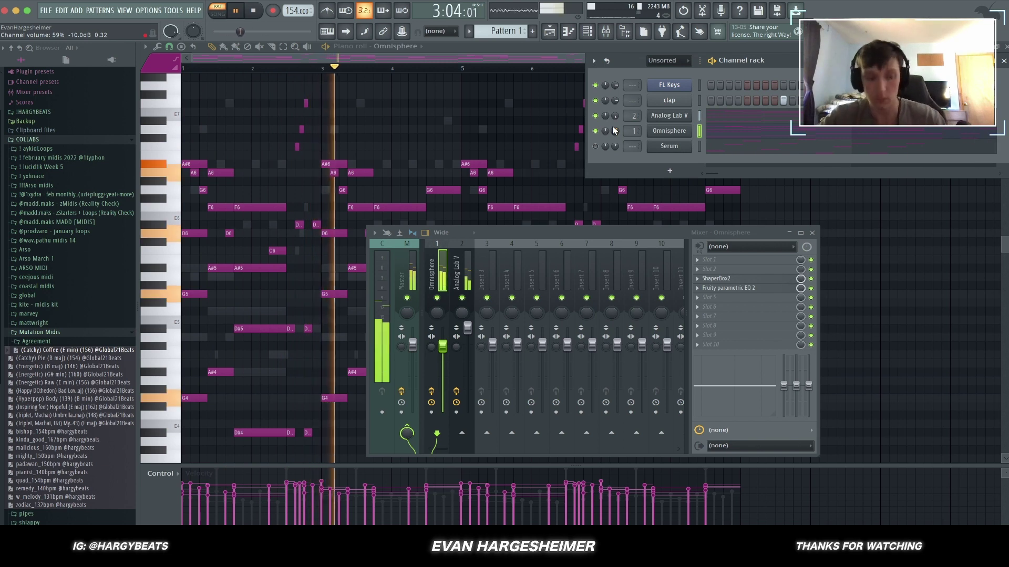
scroll(613, 131, "up", 6)
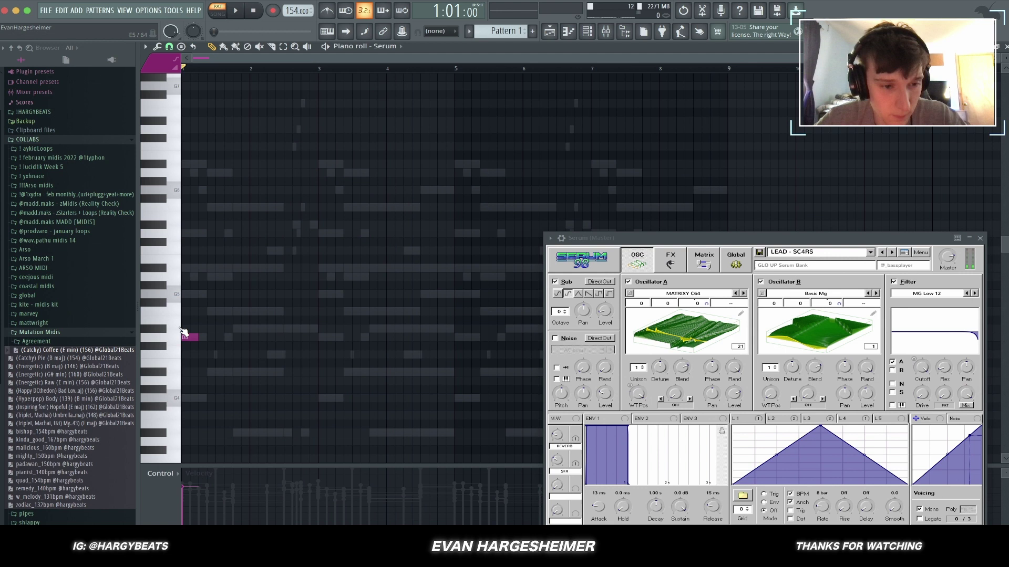
Step: Extend the Serum melody after the opening D5 with F5 and G5 in bar 1 and D#5, F5 and C5 in bar 2
key("space")
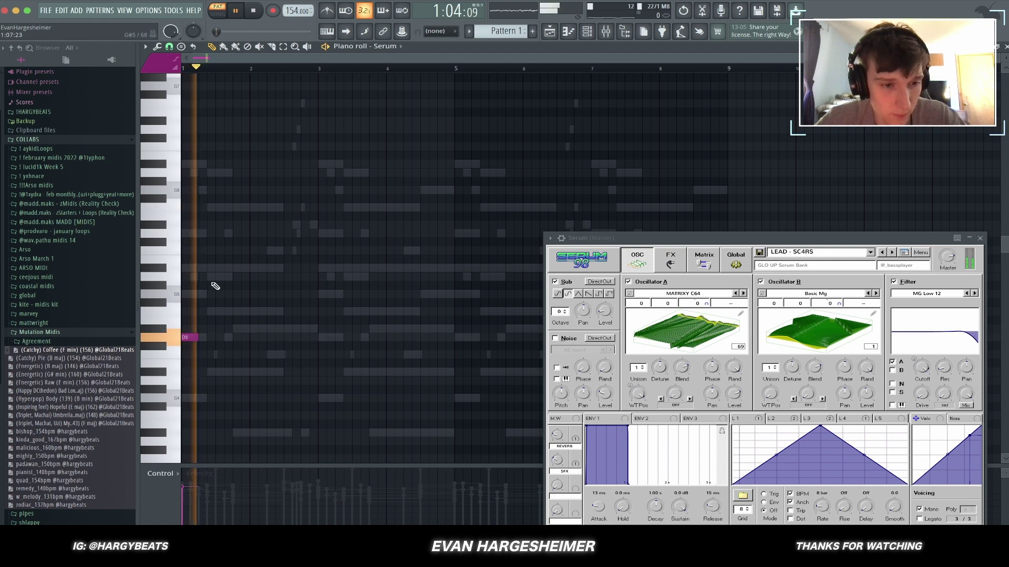
left_click(239, 311)
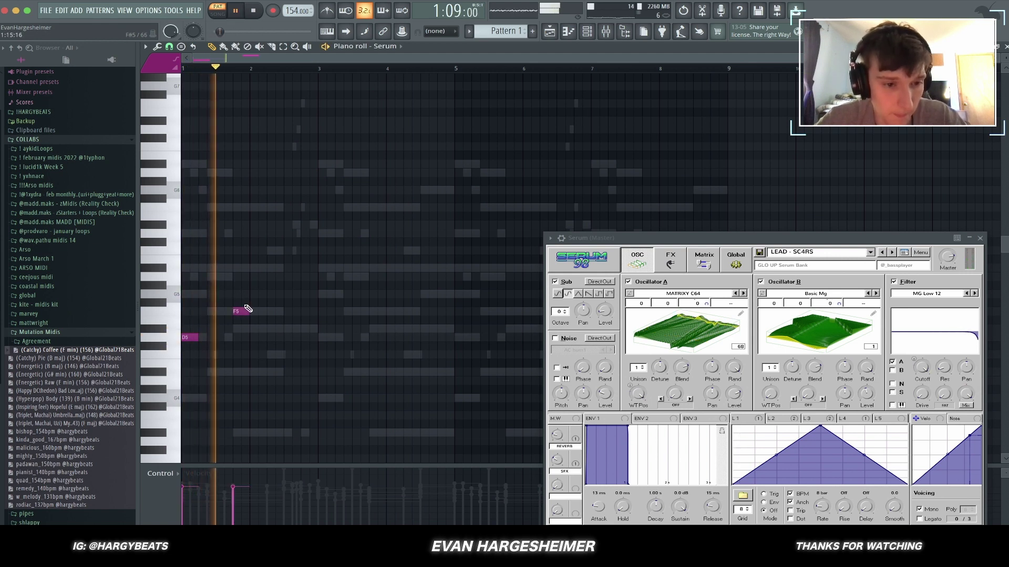
left_click(245, 294)
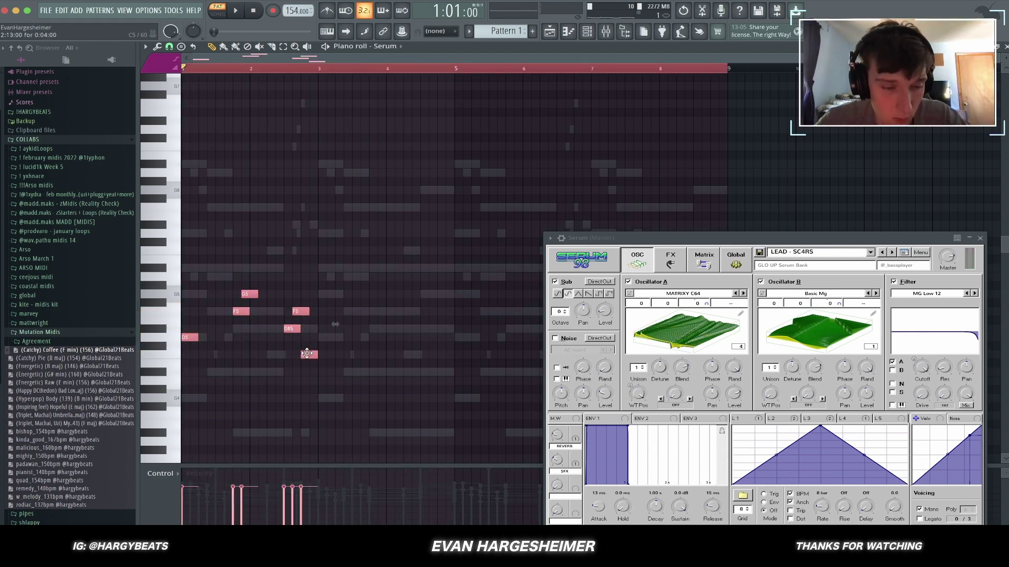
Step: Try the Serum phrase one octave higher and browse lead presets to Lead - Unity
key("ctrl+Up")
key("space")
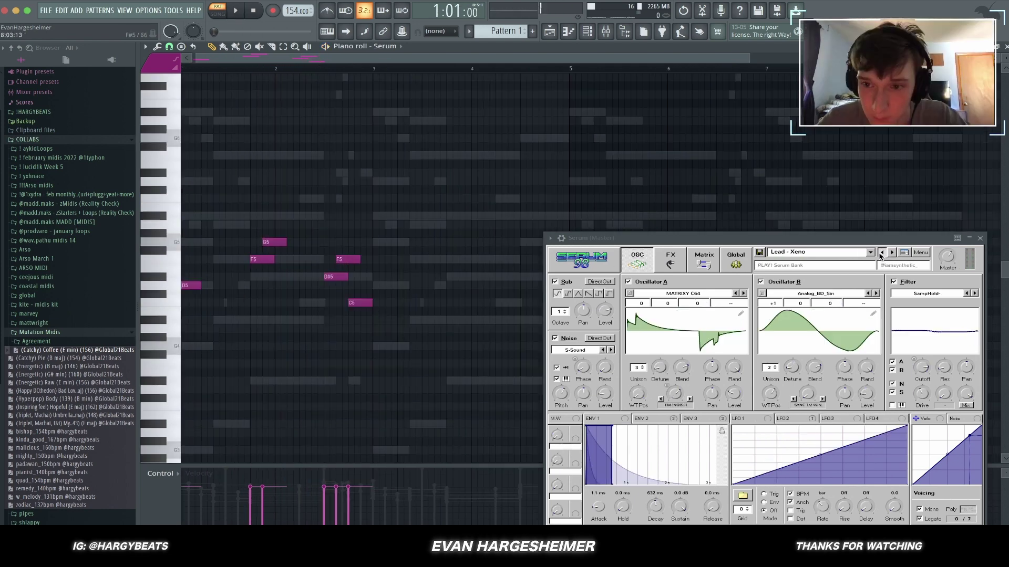
left_click(880, 253)
key("space")
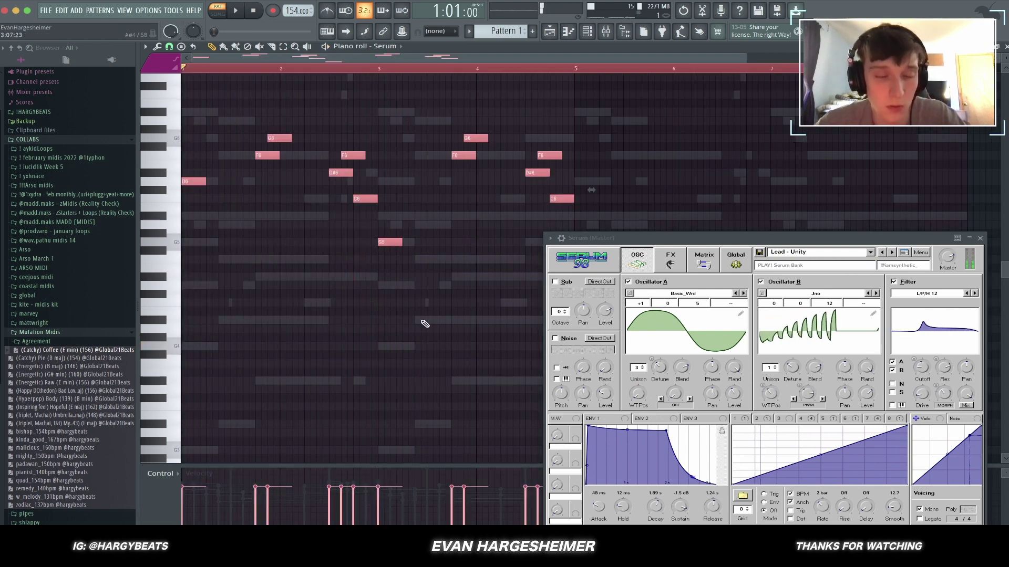
Step: Extend the Serum melody through bar 8, ending on A#5, A5 and F5, and switch its preset to Lead - Tragic
key("space")
left_click(455, 295)
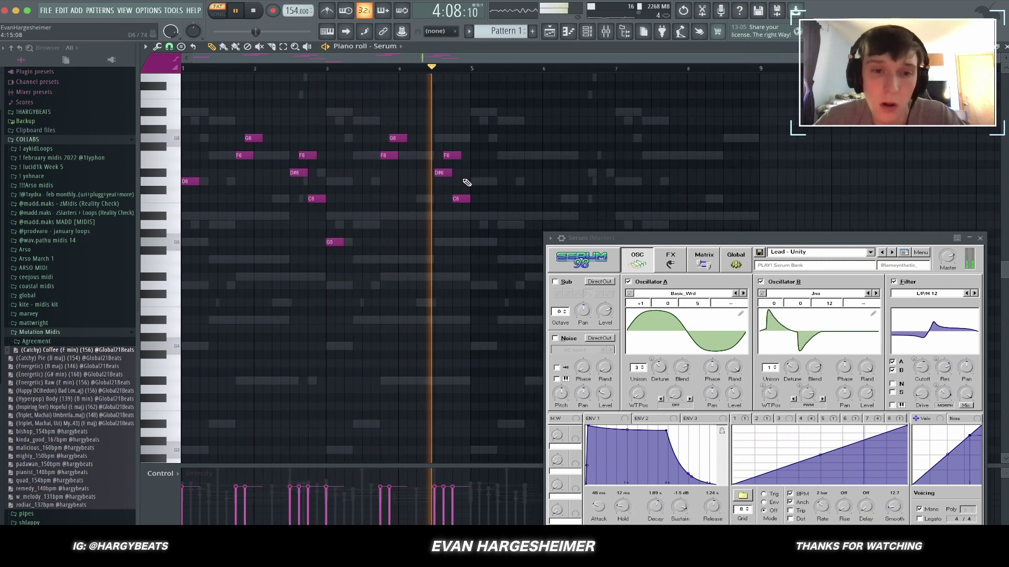
key("space")
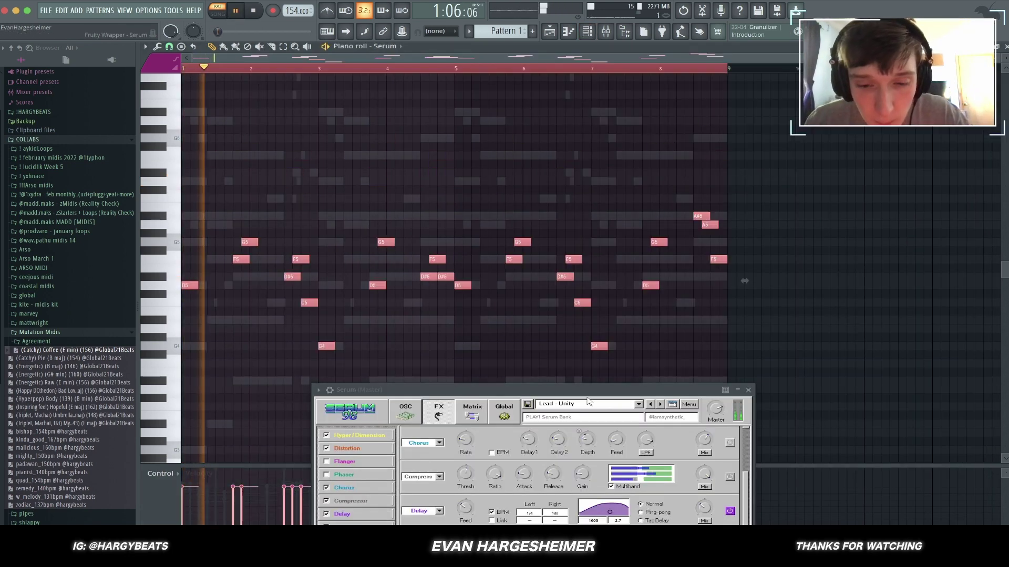
left_click(660, 405)
key("space")
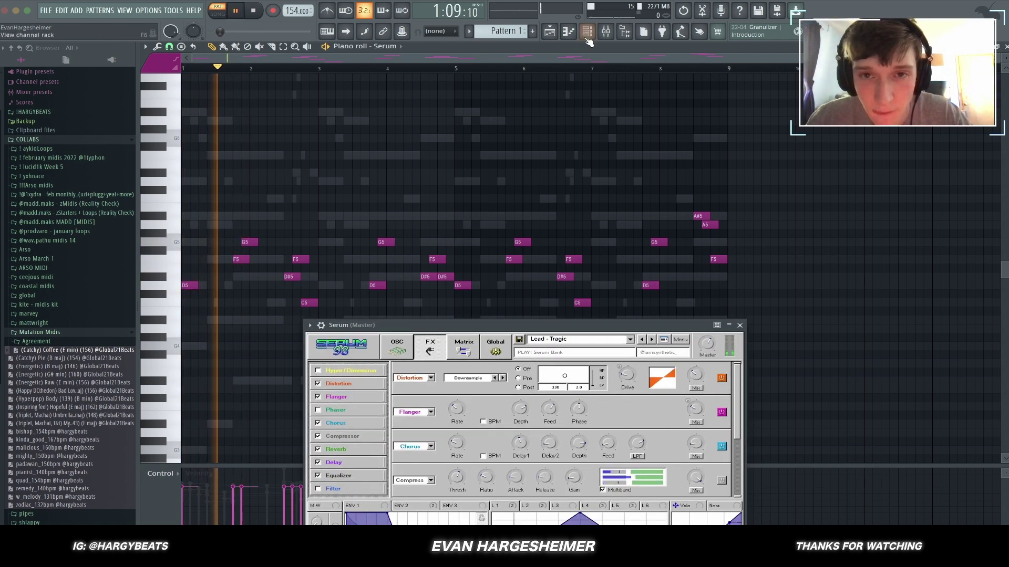
left_click(587, 31)
left_click(596, 116)
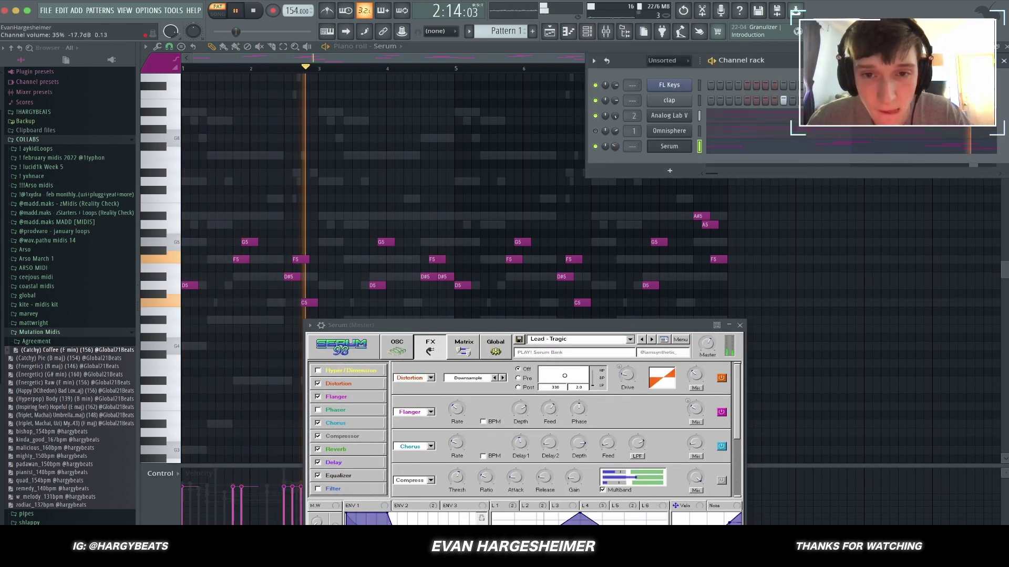
left_click_drag(614, 145, 614, 143)
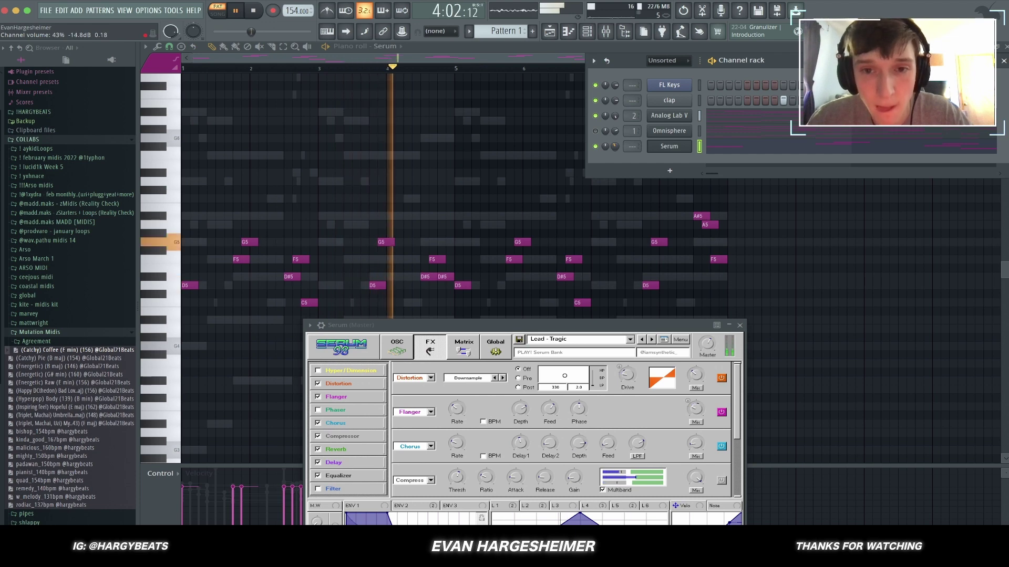
left_click(595, 116)
key("space")
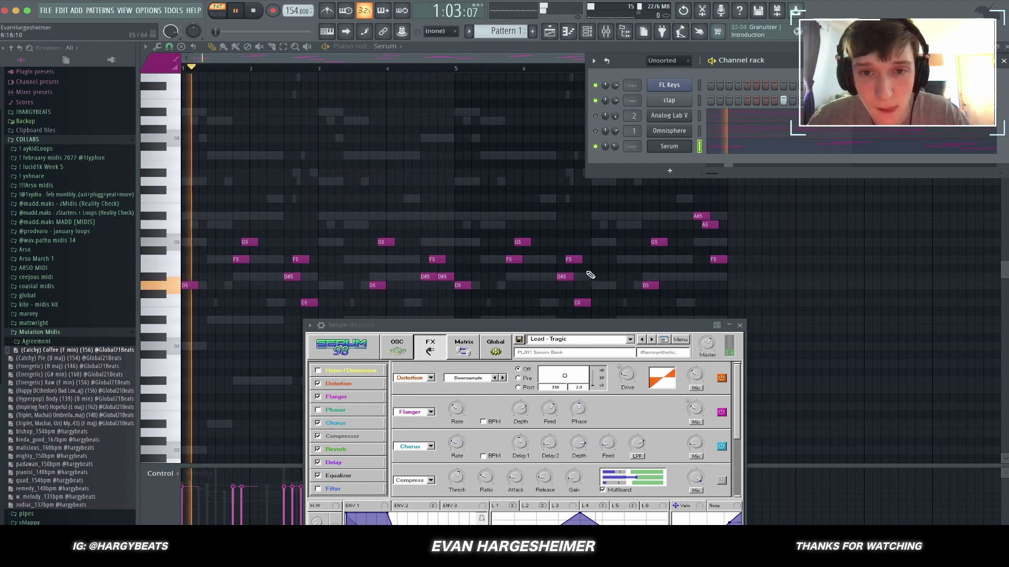
Step: Stop playback and remove all modulators from the Flanger mix control in Serum's effects
left_click_drag(549, 326, 557, 225)
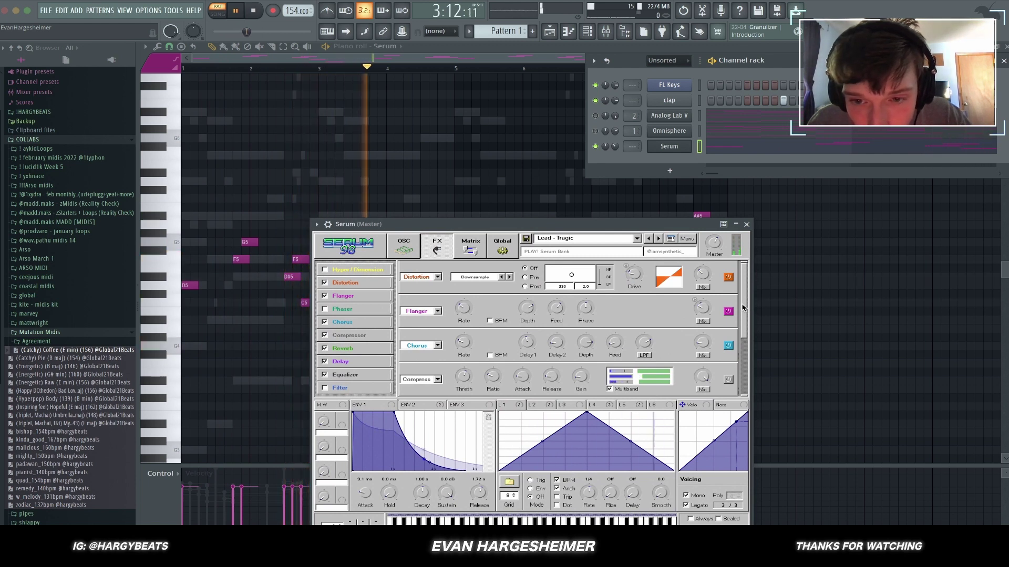
key("space")
right_click(703, 309)
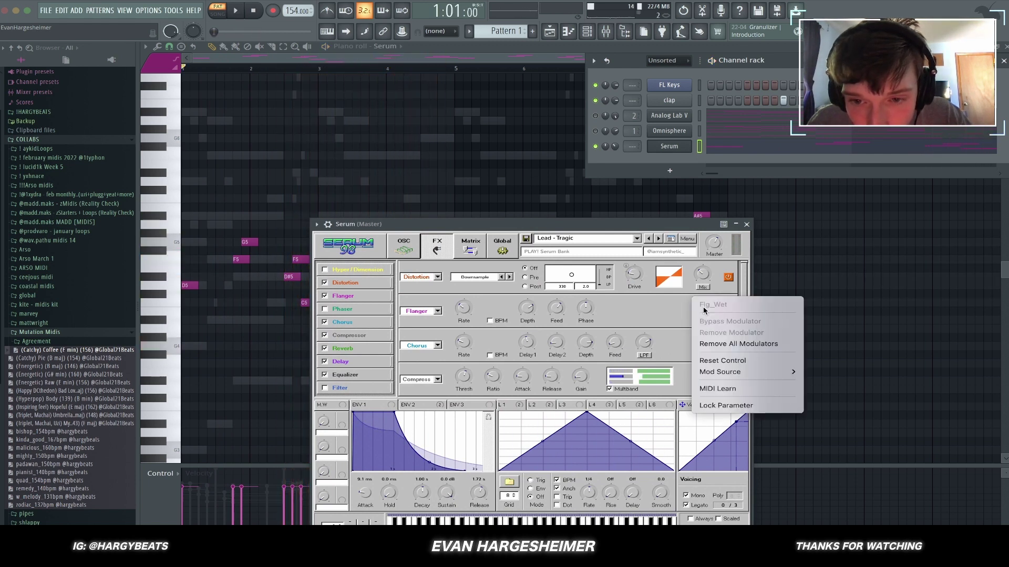
left_click(730, 343)
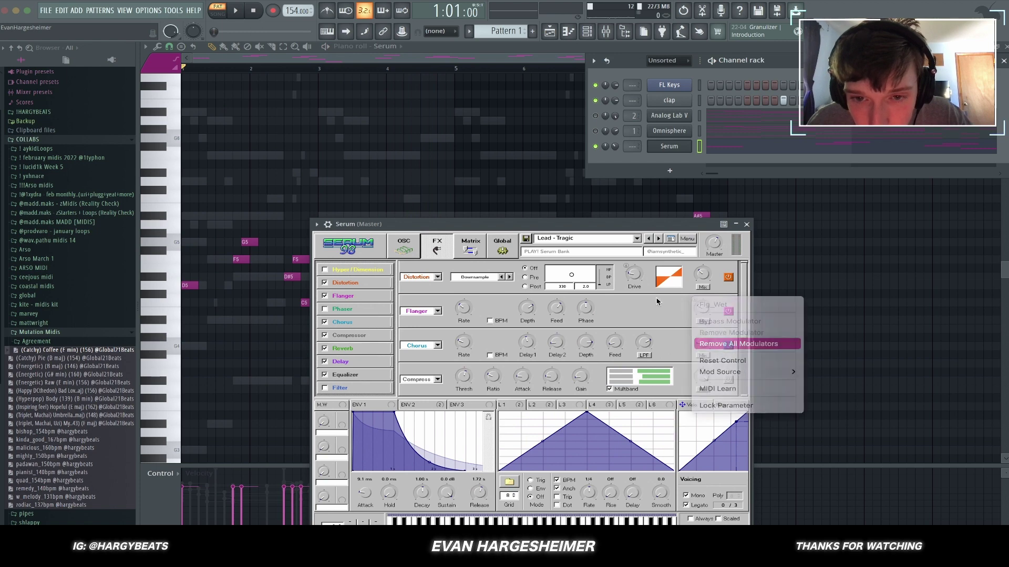
Step: Reset the Distortion drive in Serum's effects to its default and remove all its modulators
key("space")
right_click(634, 274)
left_click(657, 326)
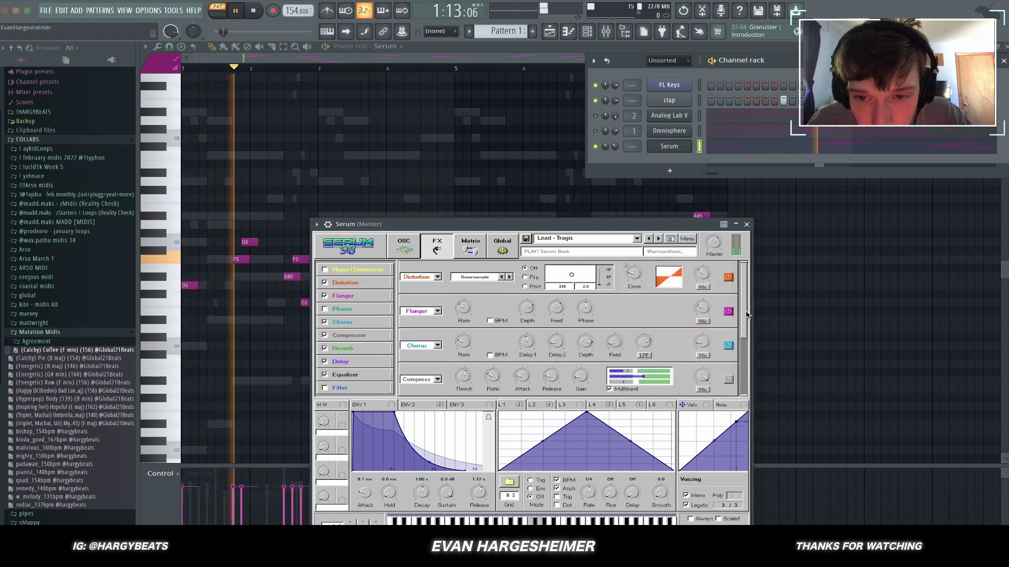
scroll(742, 312, "down", 1)
scroll(743, 312, "up", 1)
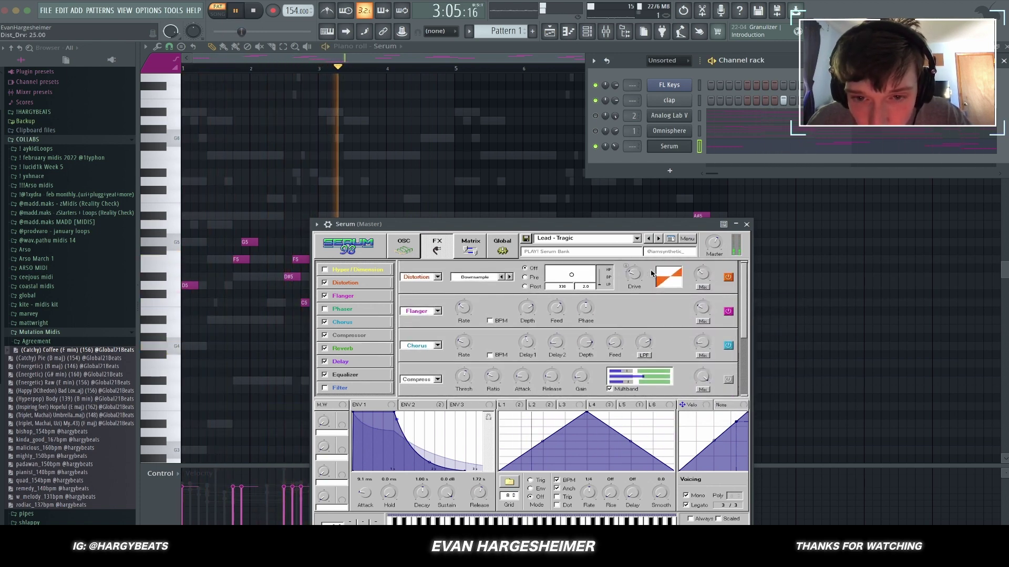
right_click(634, 274)
left_click(682, 307)
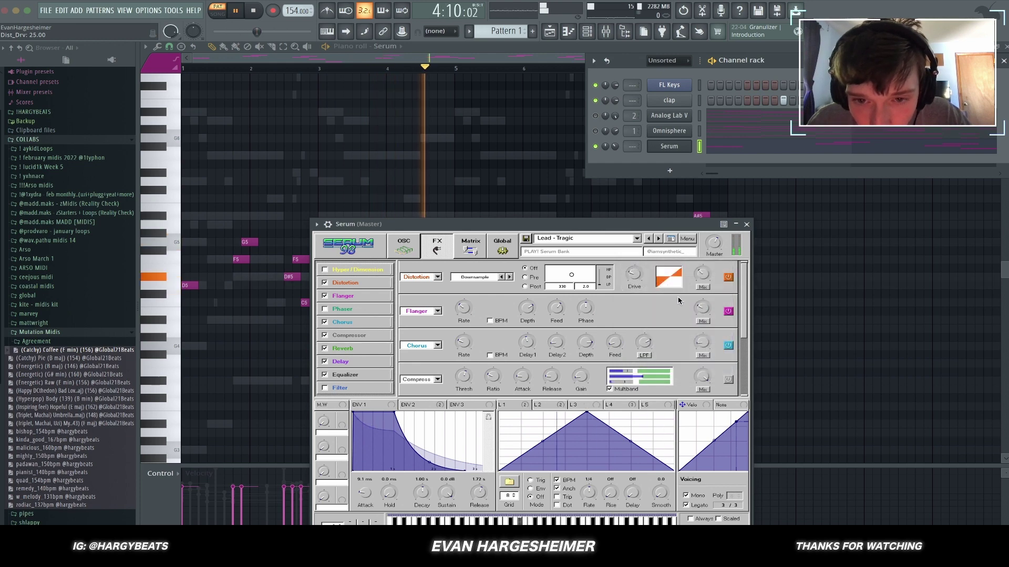
left_click_drag(741, 319, 743, 382)
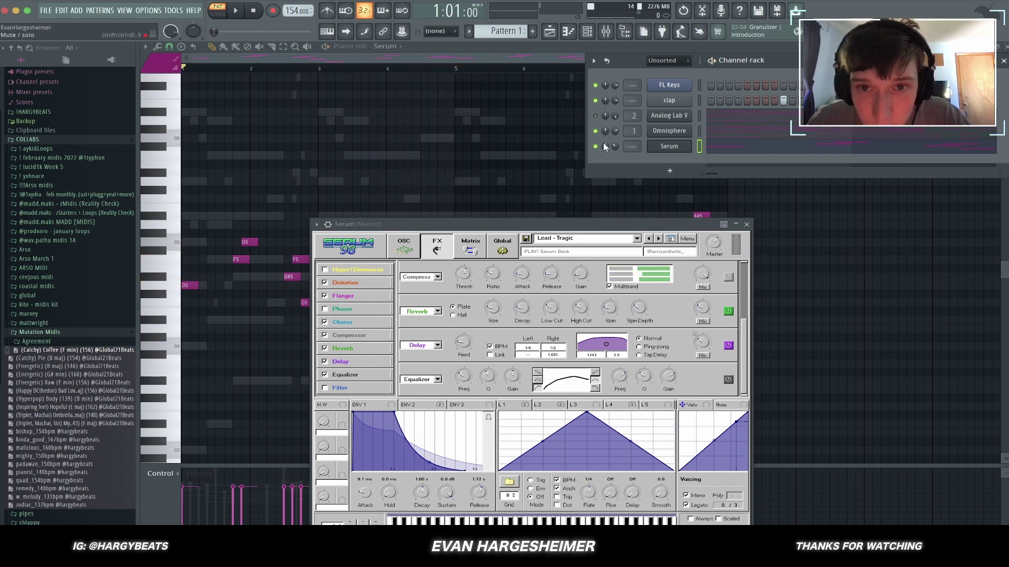
key("space")
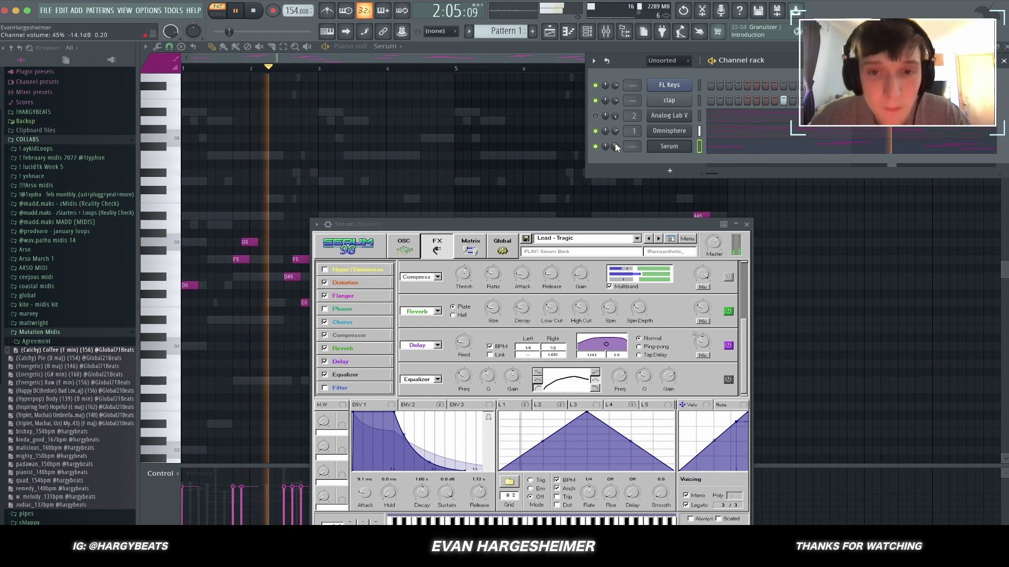
left_click_drag(616, 147, 616, 152)
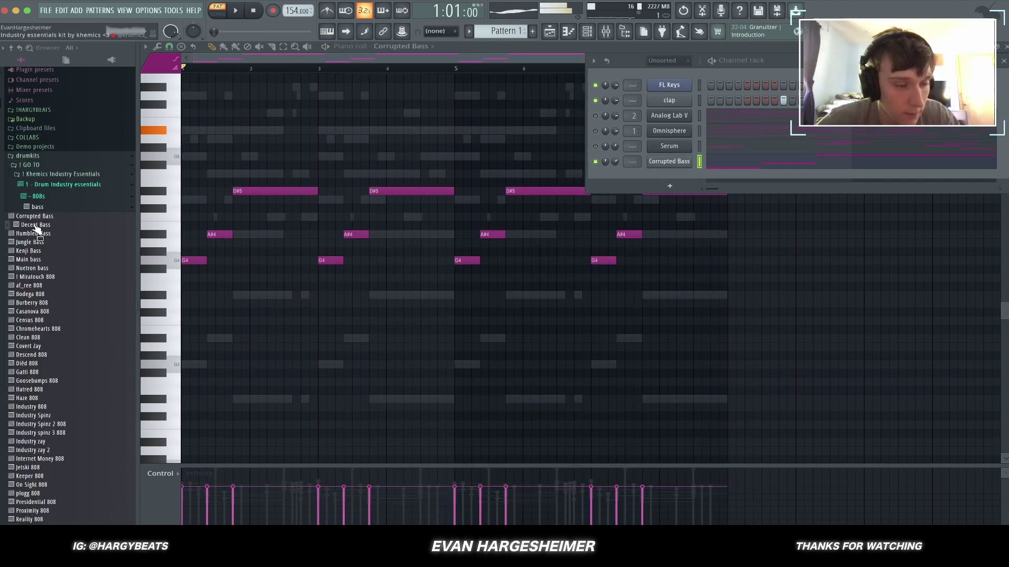
Step: Load the Decent Bass sample as a new channel, give it the Corrupted Bass notes and play it back
left_click_drag(705, 178, 671, 176)
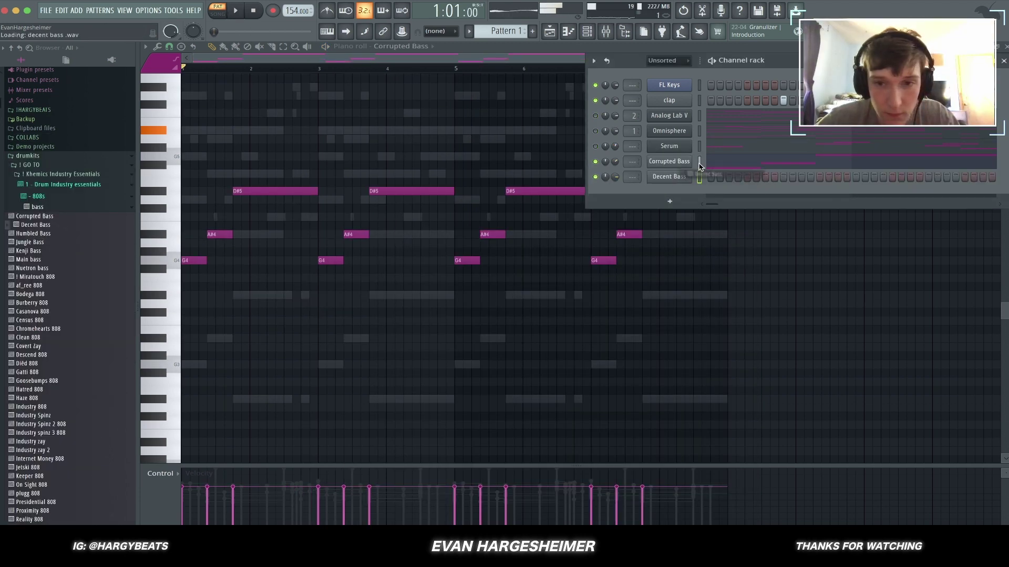
left_click(667, 179)
left_click(312, 185)
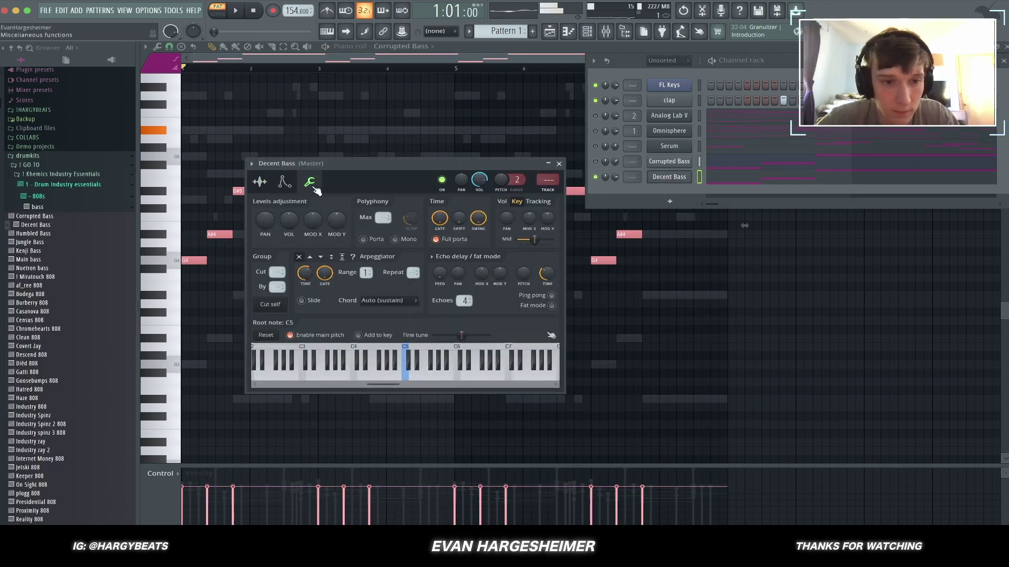
key("Escape")
key("space")
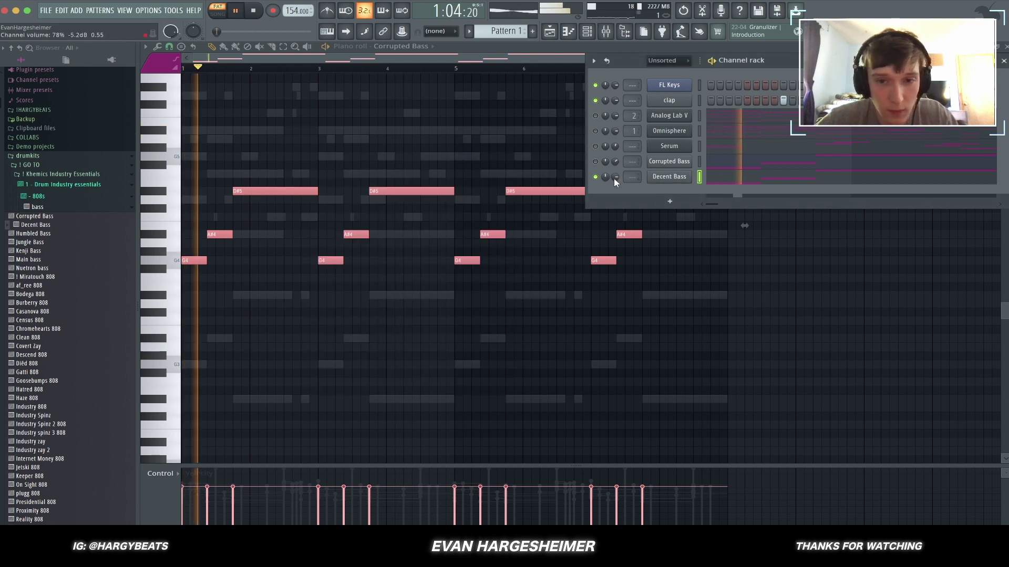
Step: Balance Decent Bass against the unmuted Analog Lab V by resetting and then lowering the bass channel's volume
left_click_drag(615, 178, 615, 189)
left_click(595, 116)
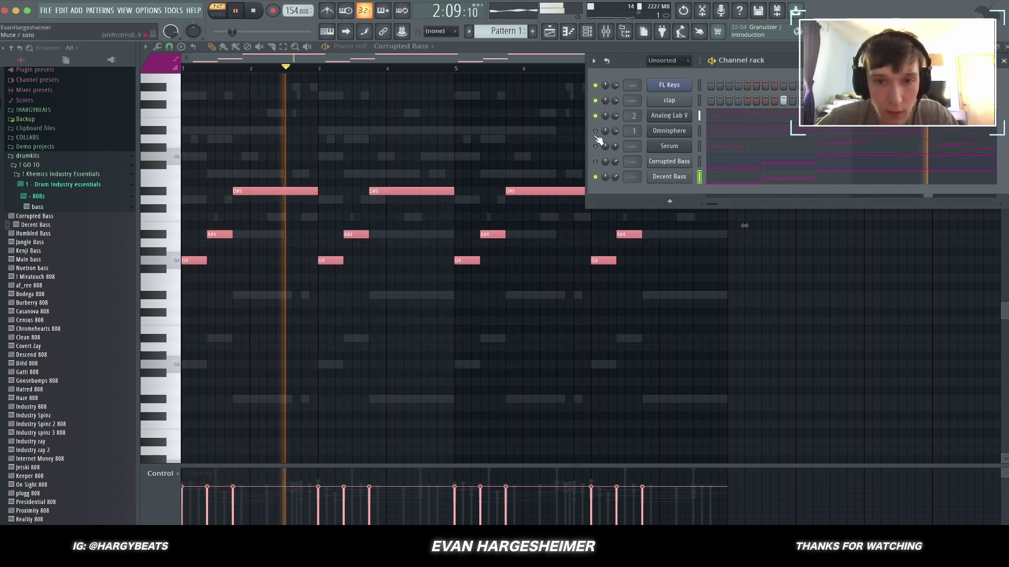
right_click(616, 179)
left_click(623, 189)
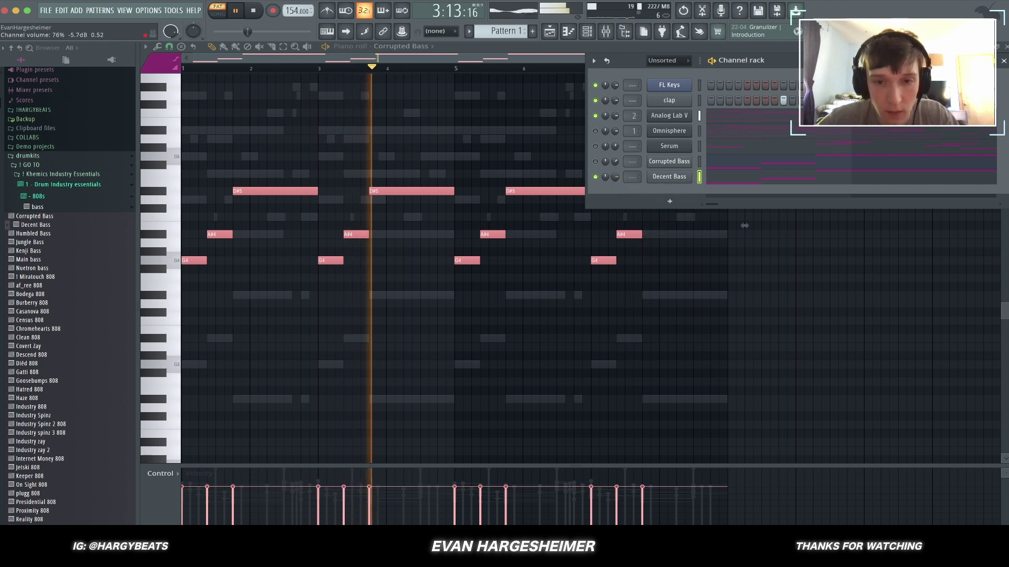
left_click_drag(615, 177, 615, 185)
Step: Move Decent Bass above Corrupted Bass in the channel rack and delete the Corrupted Bass channel
scroll(664, 177, "up", 1)
right_click(663, 177)
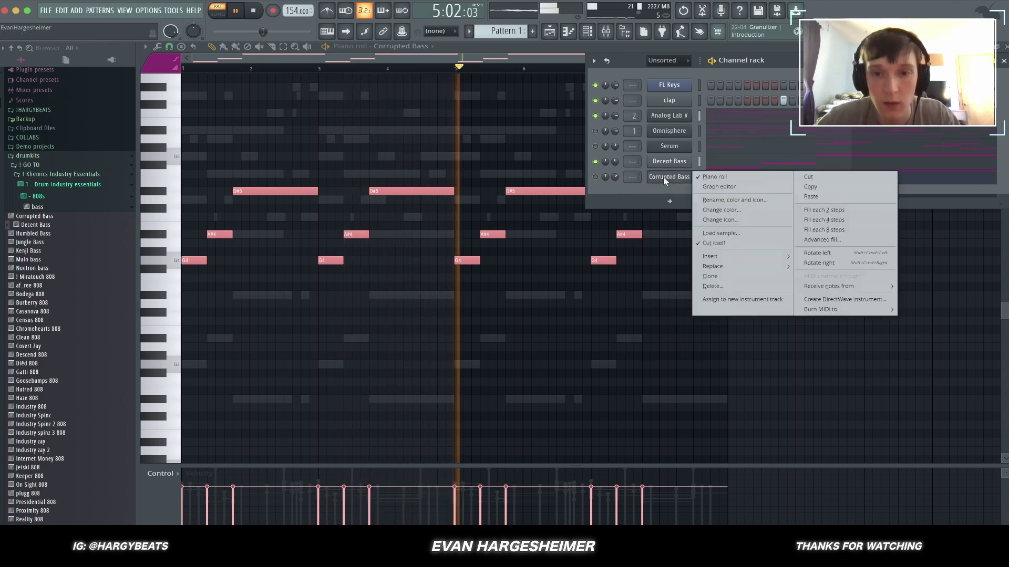
left_click(734, 290)
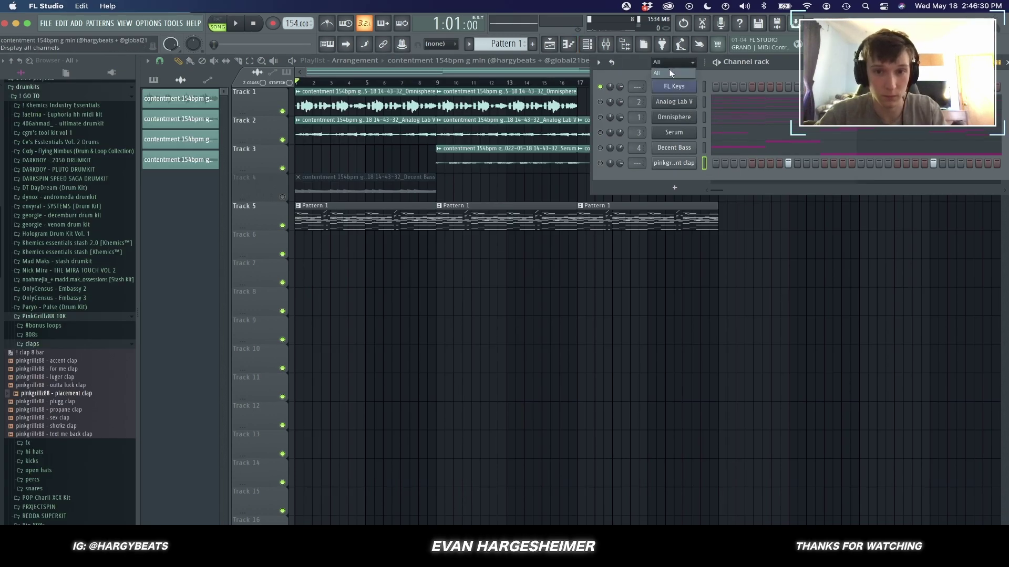
Step: Show all channels, route the four rendered stem clips to mixer tracks 5 to 8 and play the arrangement
left_click(669, 69)
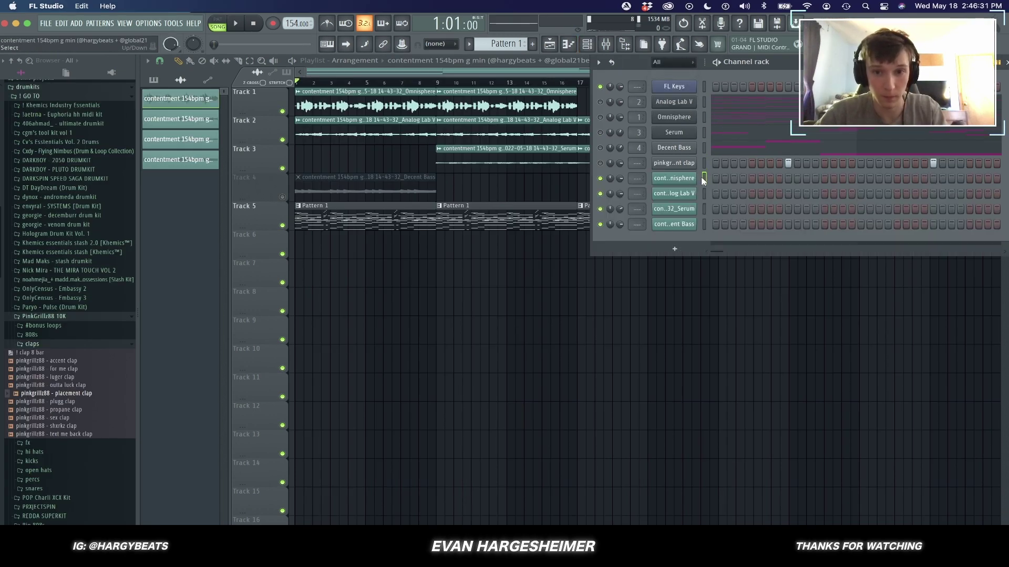
key("F9")
key("F6")
key("space")
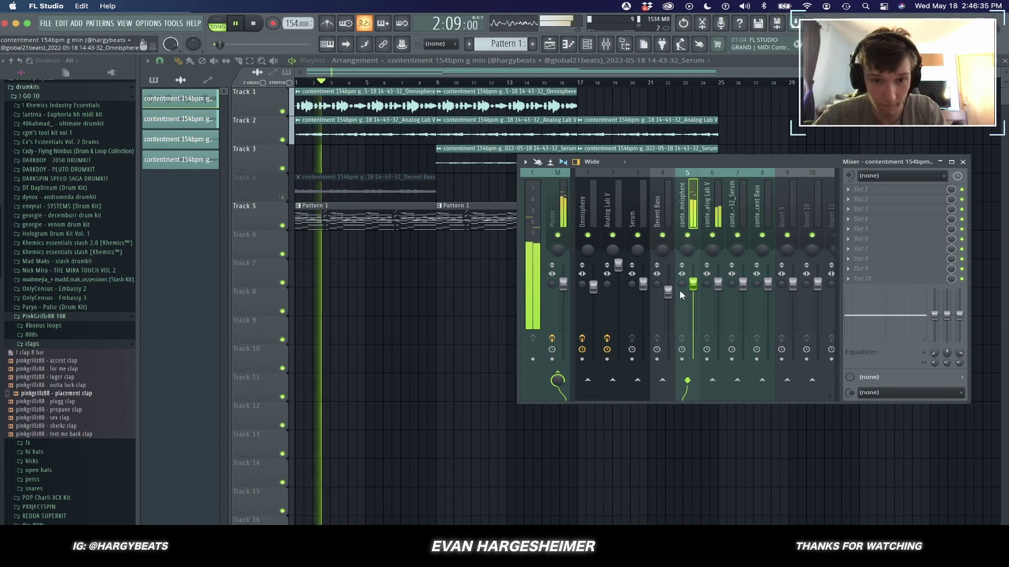
key("space")
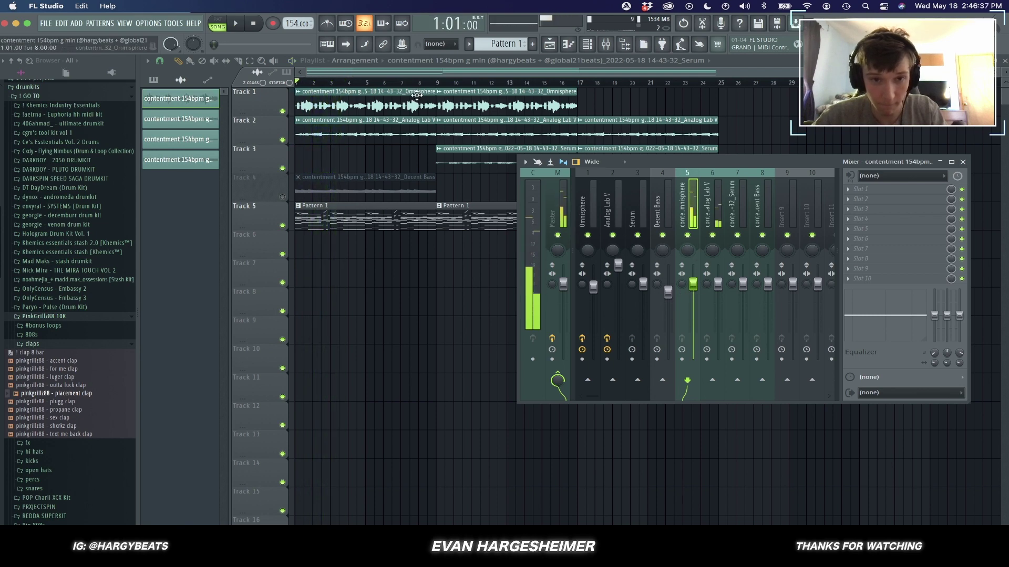
Step: Play from bar 9 and lower the Omnisphere, Analog Lab V and Serum stem tracks to -4.7 dB in the mixer
key("F9")
left_click(440, 83)
key("space")
key("F9")
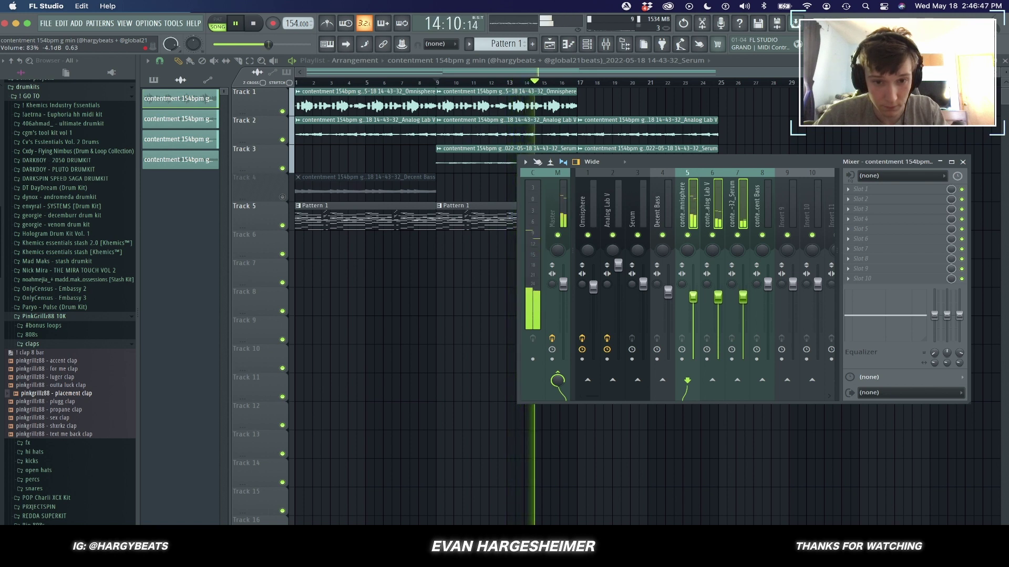
left_click(564, 218)
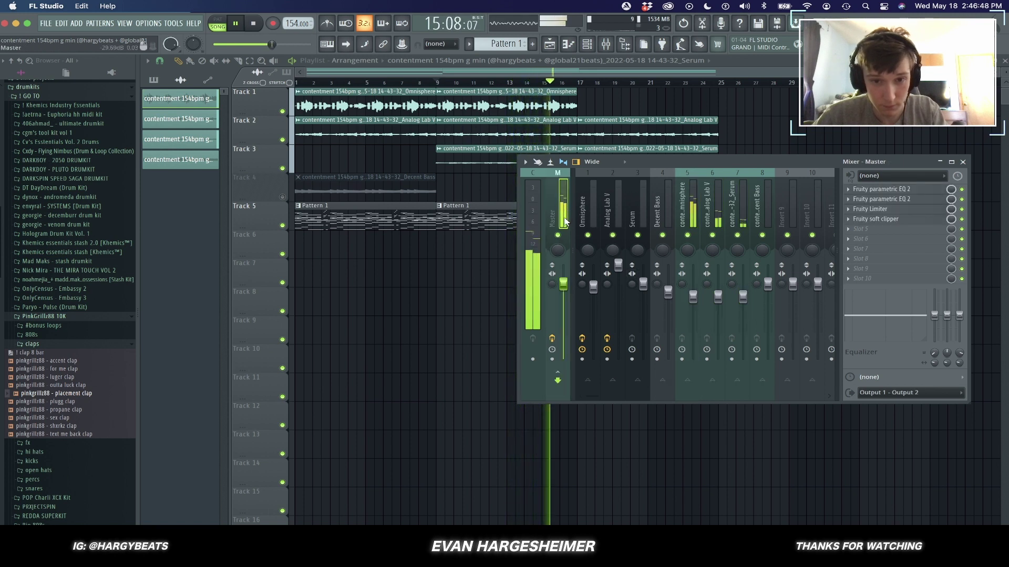
key("F9")
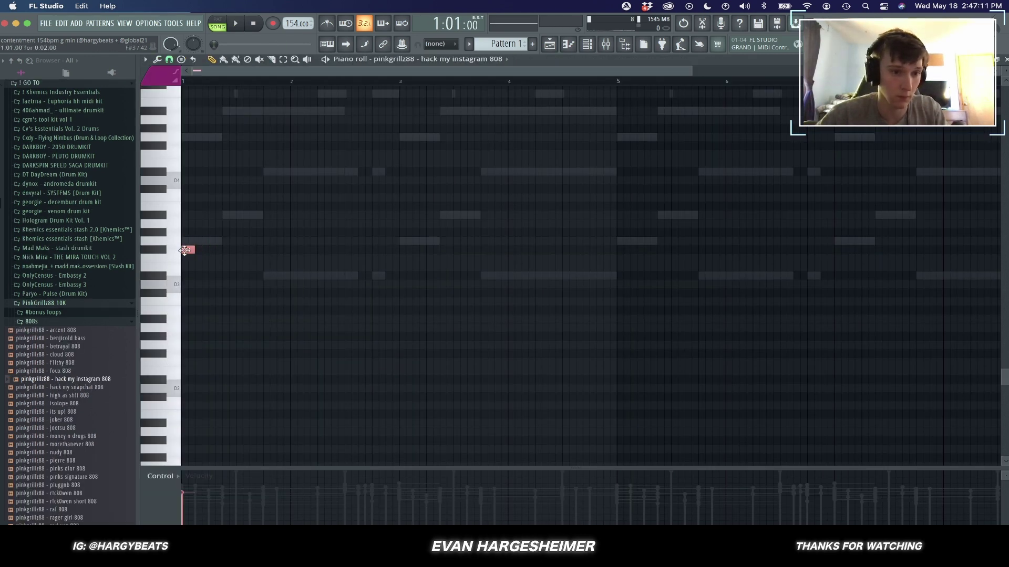
Step: Start the hack my instagram 808 line with a short G5 on bar 1 and an 11-step D#5 from bar 2, step 5
key("space")
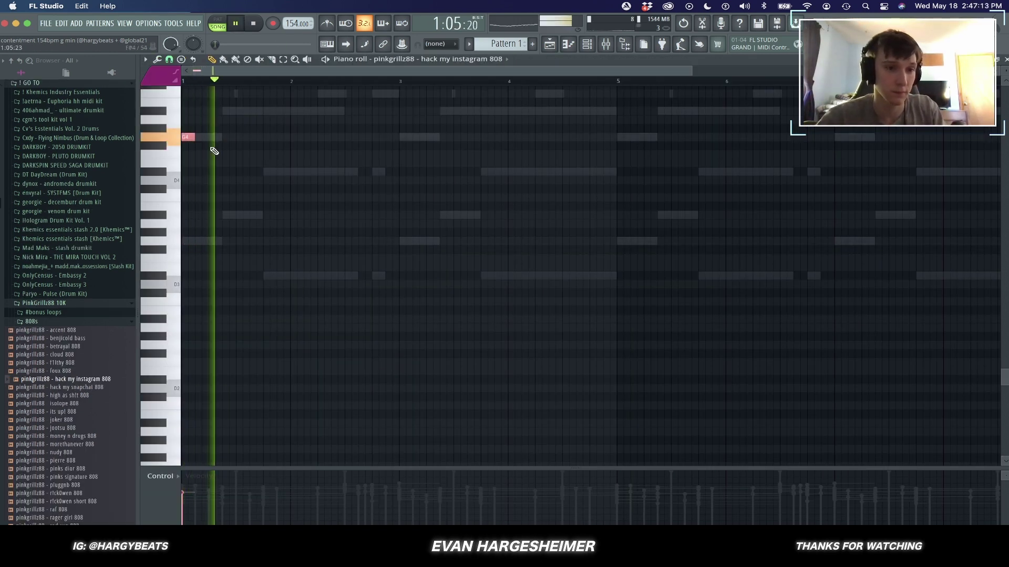
scroll(252, 153, "up", 3)
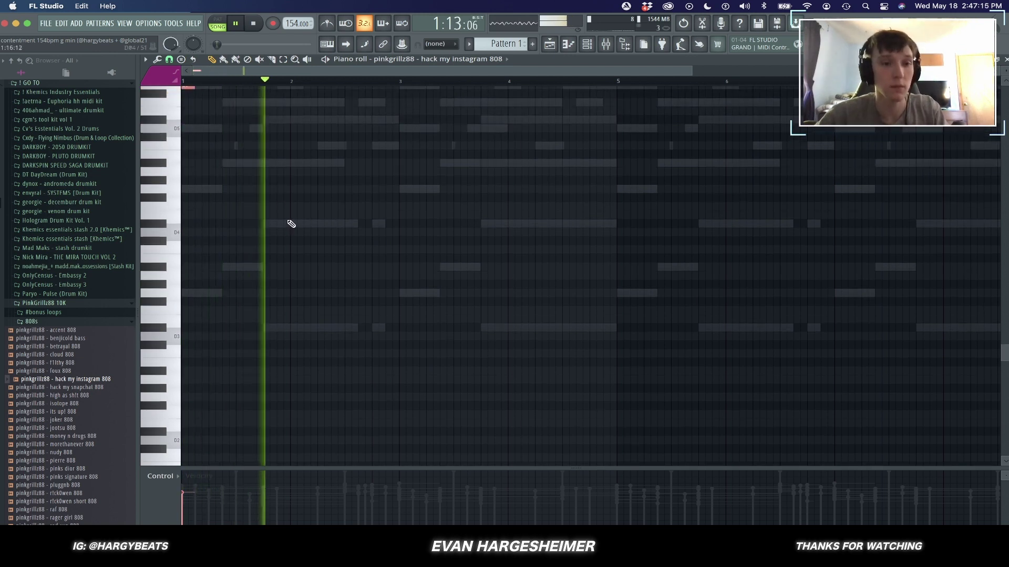
key("space")
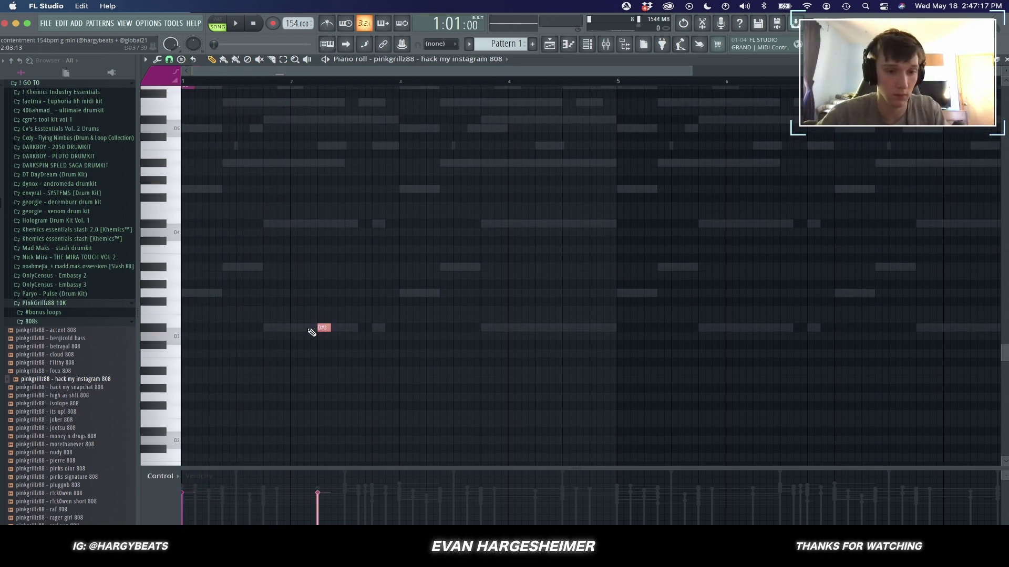
scroll(389, 260, "up", 6)
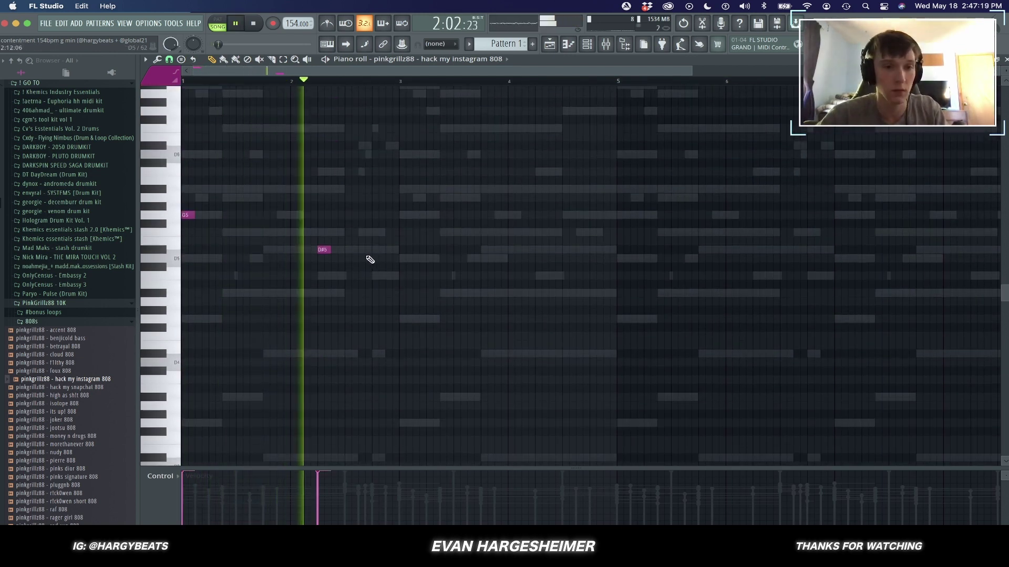
left_click_drag(330, 251, 392, 250)
key("space")
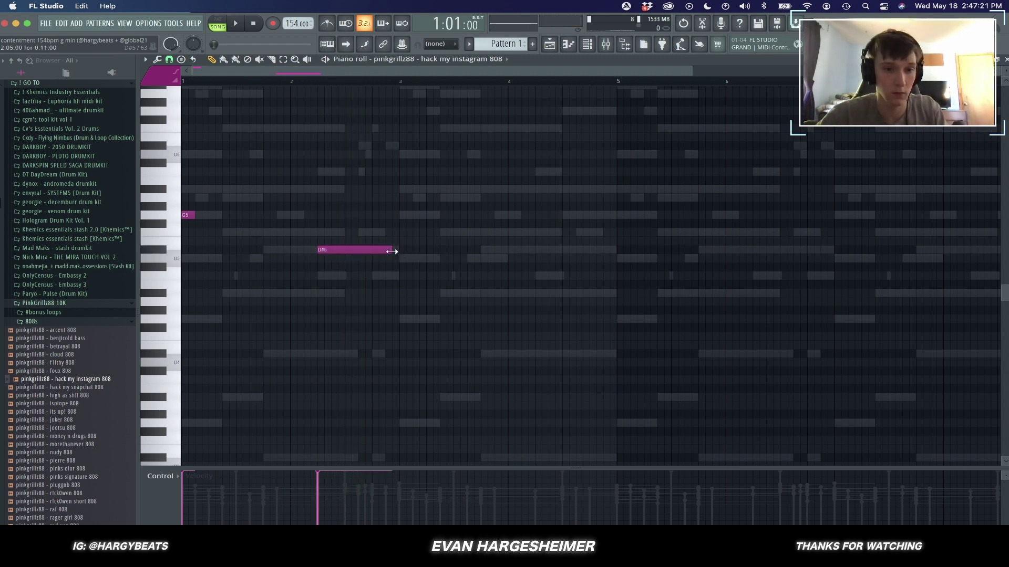
Step: Continue the 808 line through bars 3 and 4 with G5, A5 and two D#5 notes, removing the stray A#4 in bar 5
key("ctrl+b")
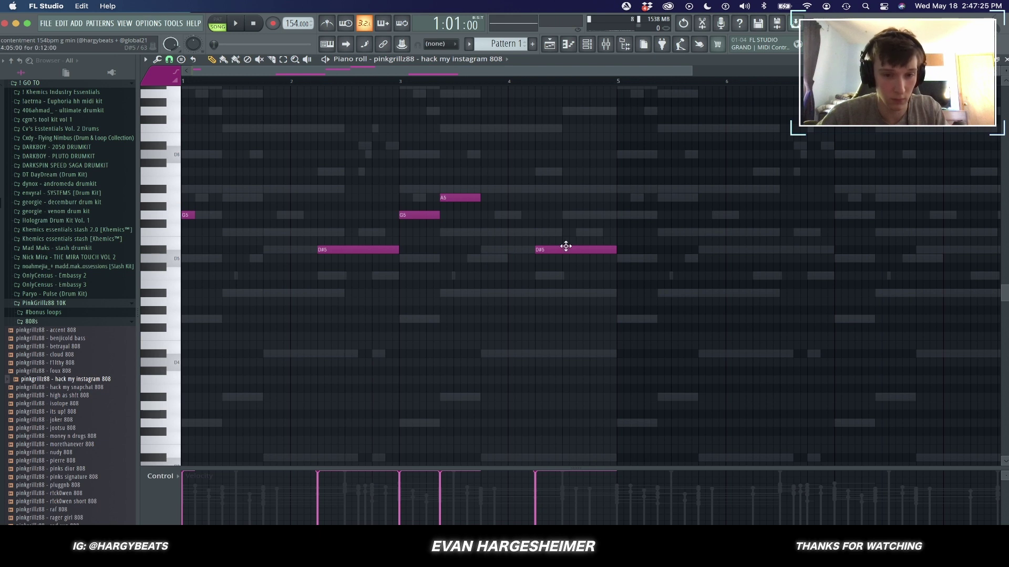
left_click_drag(370, 249, 579, 250)
left_click(660, 293)
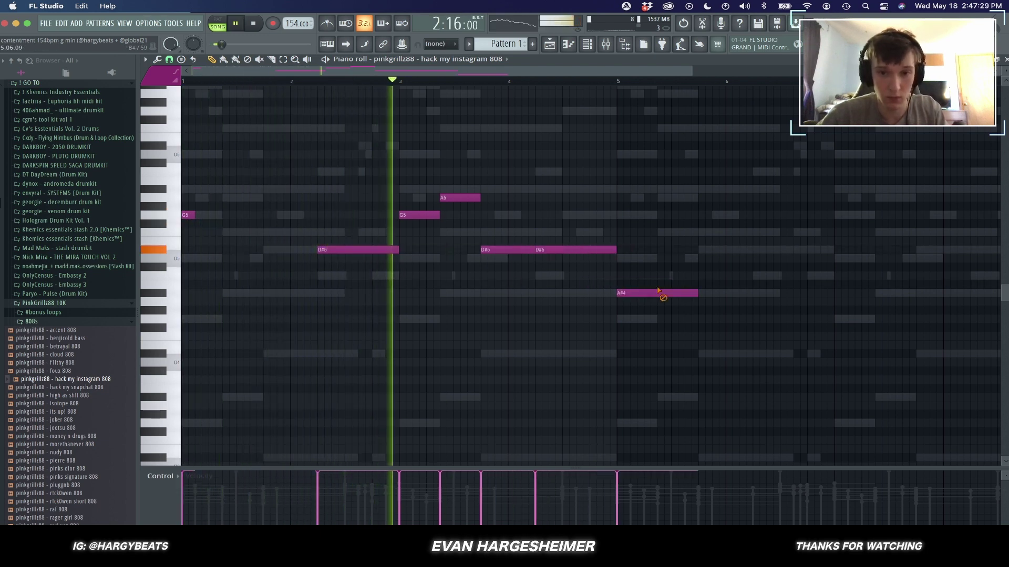
right_click(661, 294)
key("space")
Step: Enable Cut self for the hack my instagram 808 sample and play the line
left_click(434, 60)
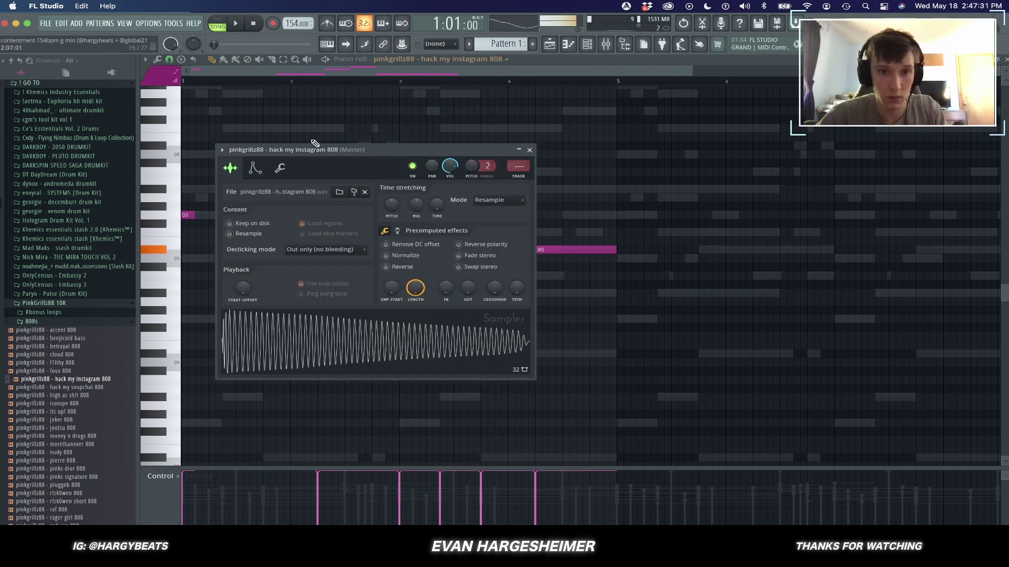
left_click(280, 168)
left_click(249, 289)
key("Escape")
key("space")
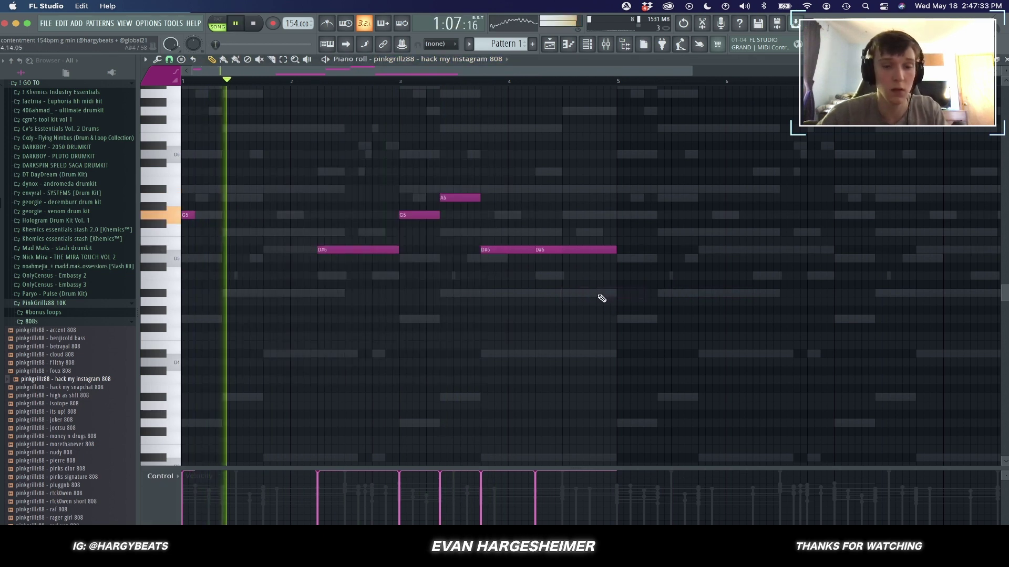
Step: Duplicate the four-bar 808 line into bars 5 to 8
scroll(653, 340, "down", 3)
scroll(653, 340, "up", 1)
key("super+a")
key("super+v")
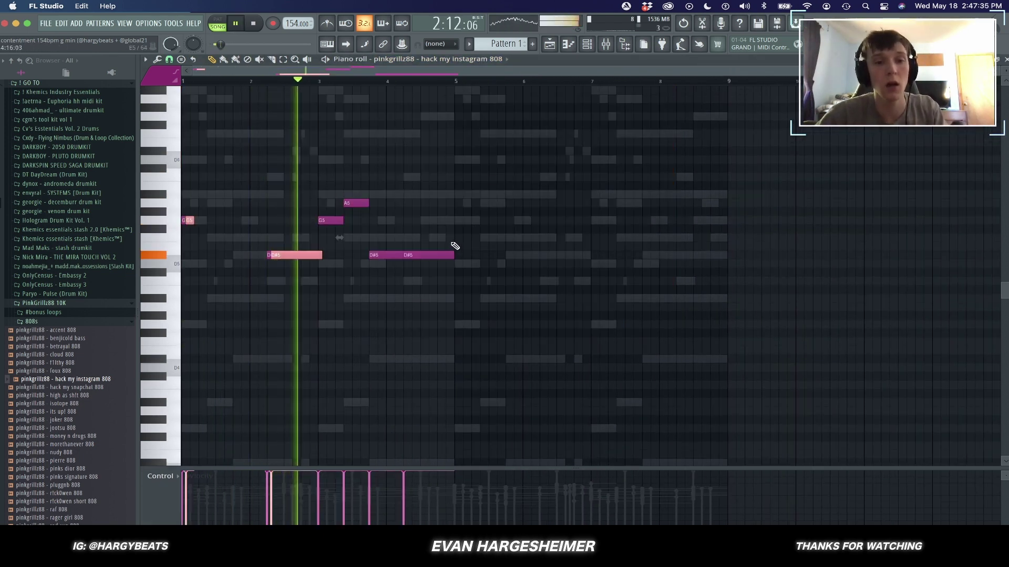
key("super+z")
key("super+c")
key("super+v")
left_click(519, 151)
right_click(520, 151)
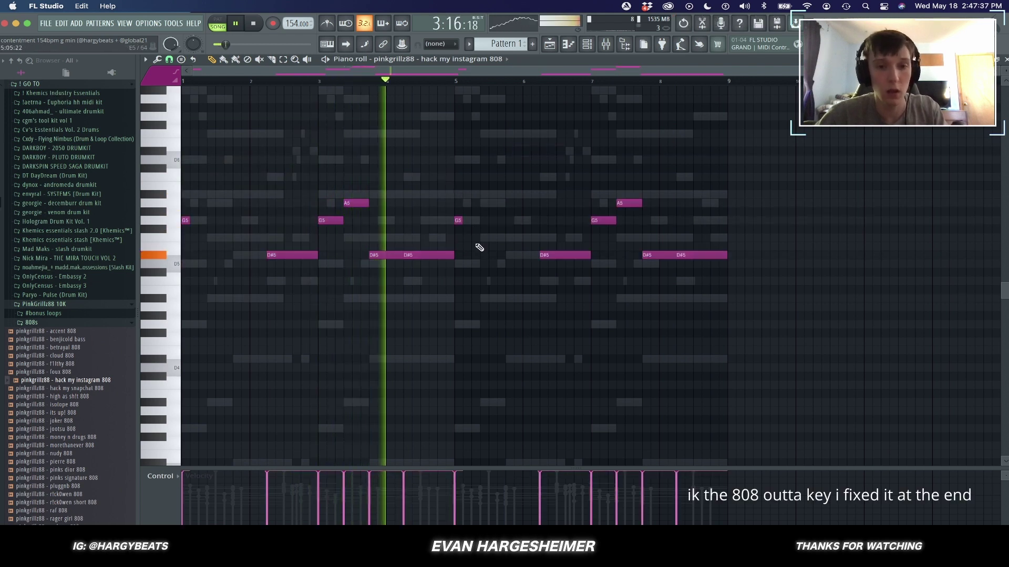
Step: Apply legato to the 808 notes and make the second D#5 in bar 4 start on step 11, ending with the bar
key("super+l")
key("space")
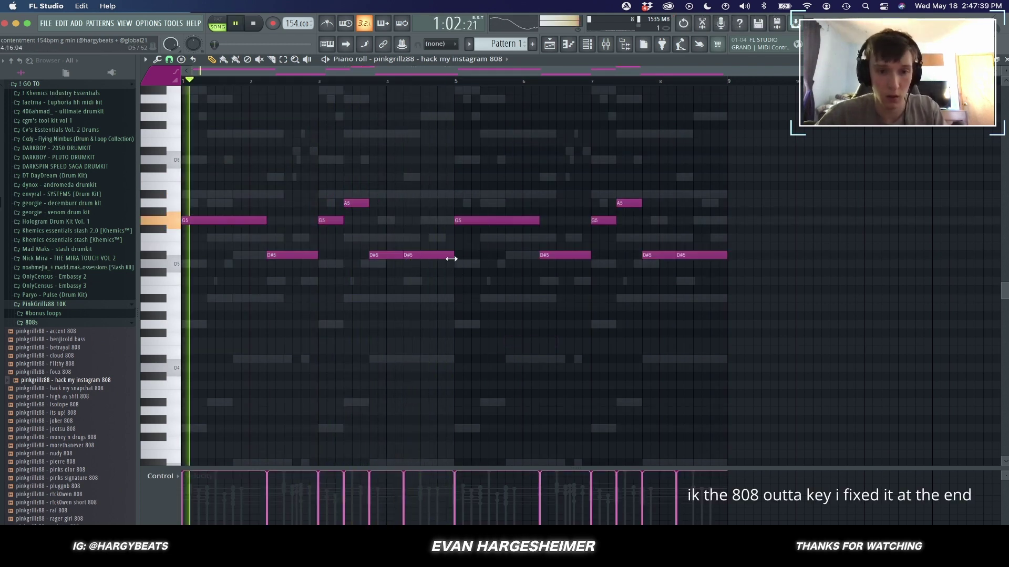
left_click_drag(419, 256, 453, 257)
scroll(445, 306, "up", 4)
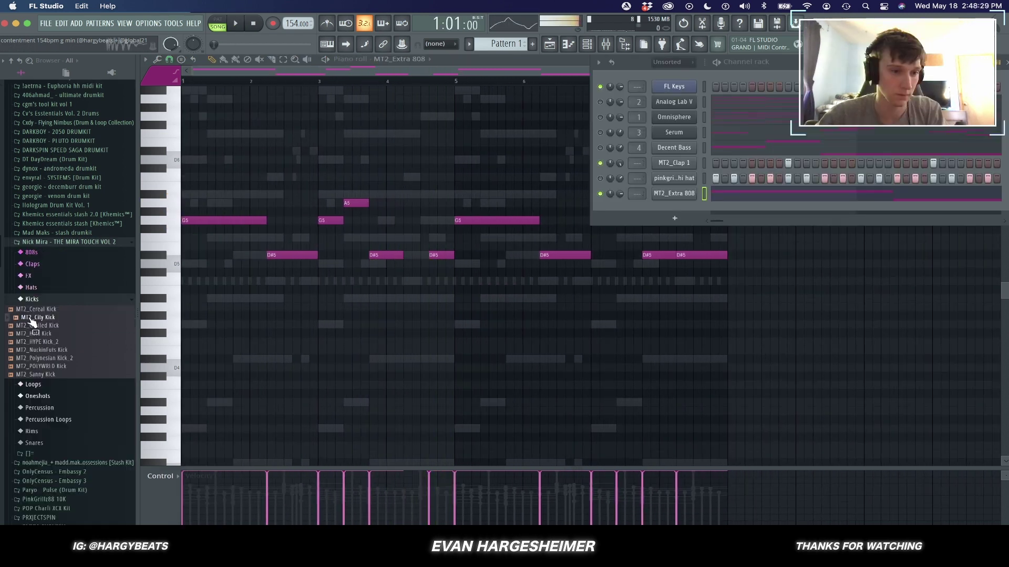
Step: Add MT2_City Kick as a new channel and copy the MT2_Extra 808 notes into it
left_click_drag(674, 210, 674, 210)
left_click(704, 194)
key("super+c")
left_click(704, 209)
key("super+v")
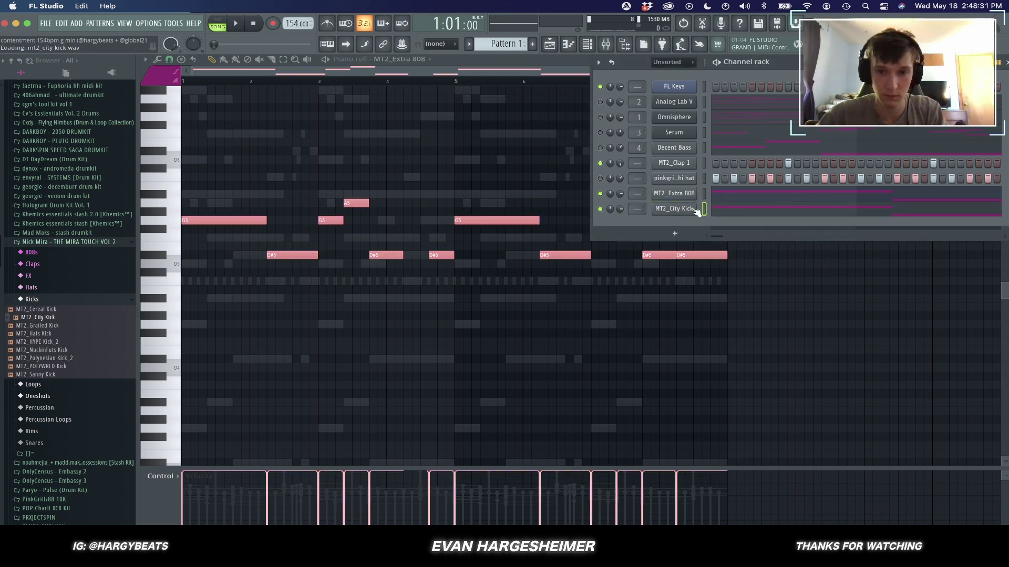
Step: Limit all MT2_City Kick notes to C5 in its piano roll and return to the channel rack
right_click(690, 209)
left_click(710, 214)
key("alt+k")
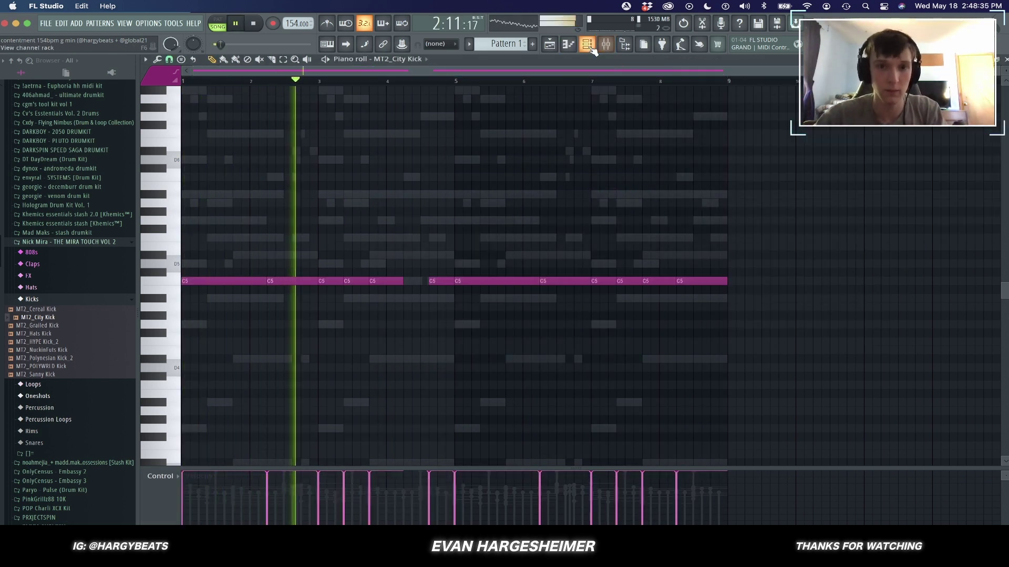
key("F6")
scroll(620, 209, "down", 3)
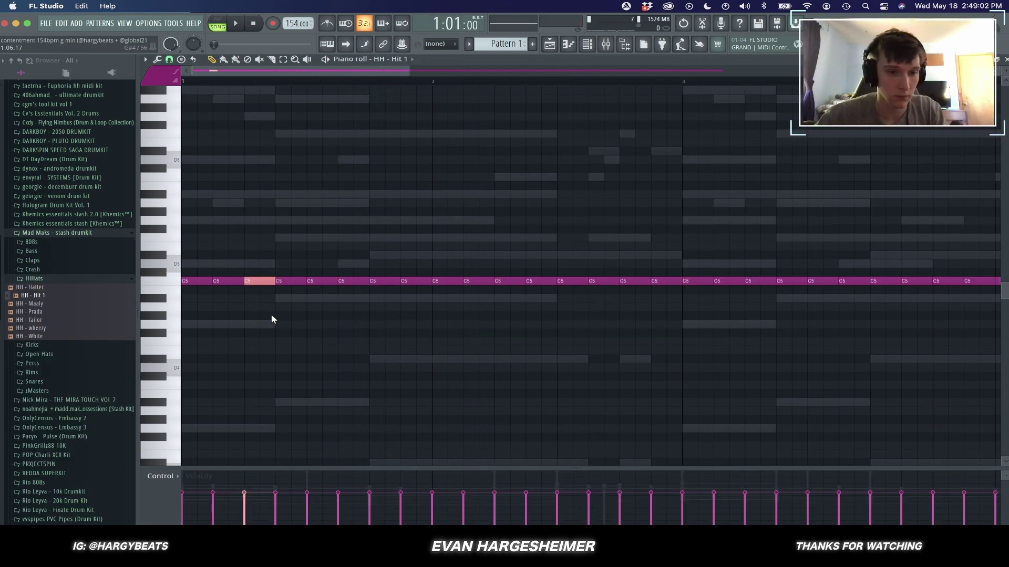
Step: Chop the C5 hi-hat on step 5 of bar 1 into four equal hits and play the pattern
key("alt+u")
left_click(564, 356)
key("space")
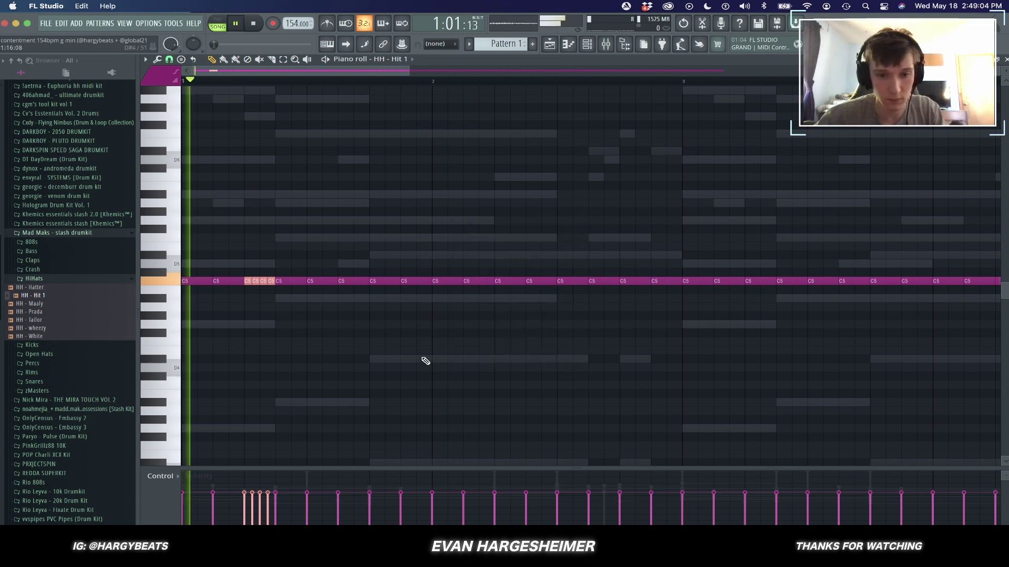
key("space")
key("super+d")
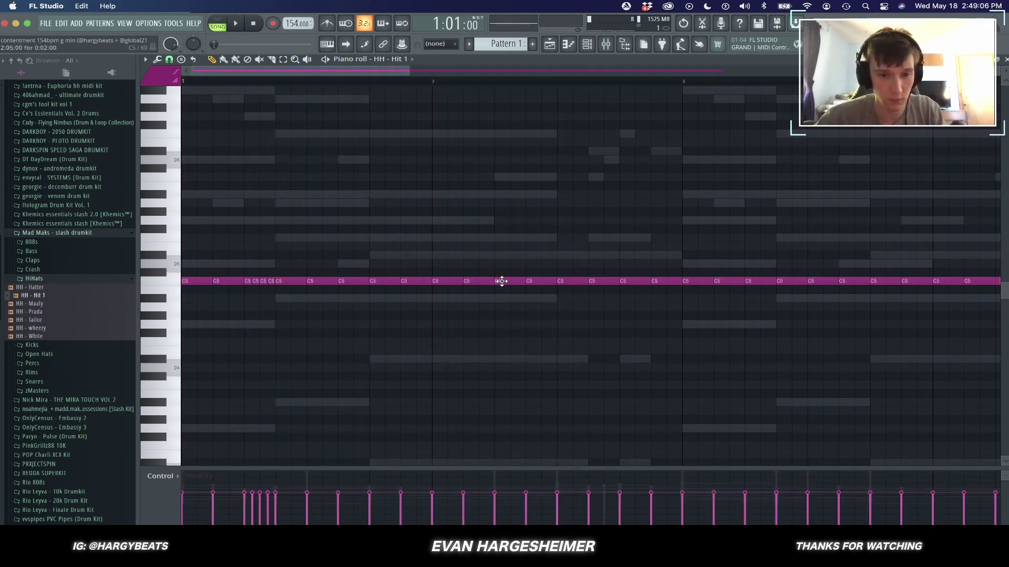
Step: Try splitting the C5 hi-hat on step 3 of bar 2 into two hits, and remove both halves after listening
left_click(475, 282, "super")
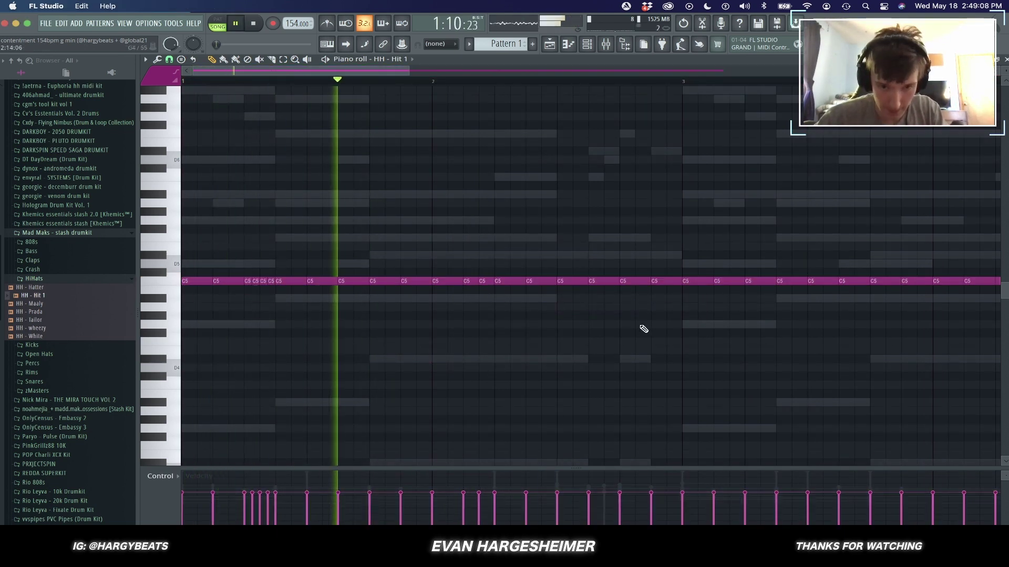
key("space")
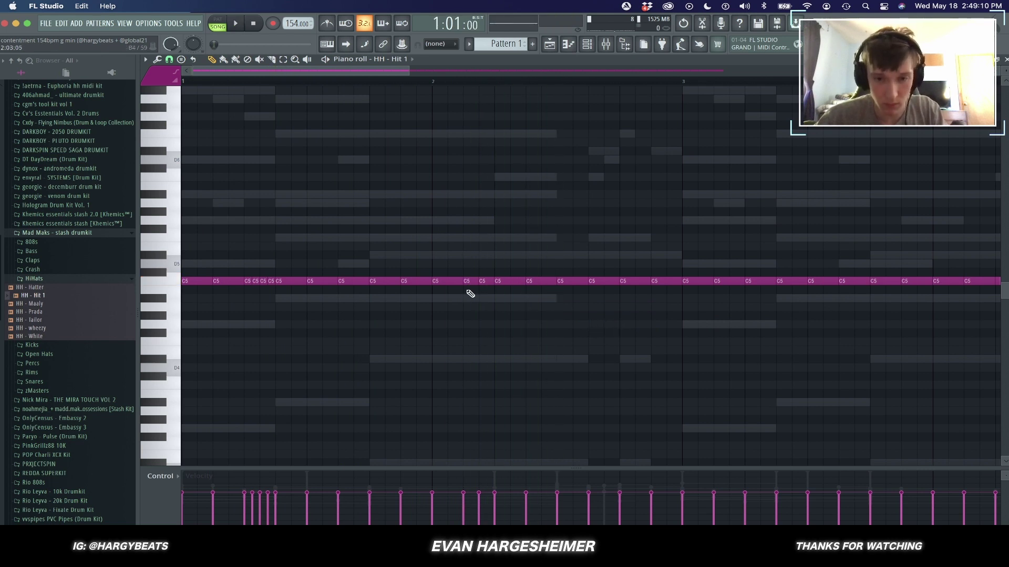
key("space")
right_click(481, 283)
right_click(476, 281)
Step: Set snap to 1/6 beat, slice the bar 2 step 5 hi-hat into three hits, and redraw the two-step C5 on step 3
left_click(168, 60)
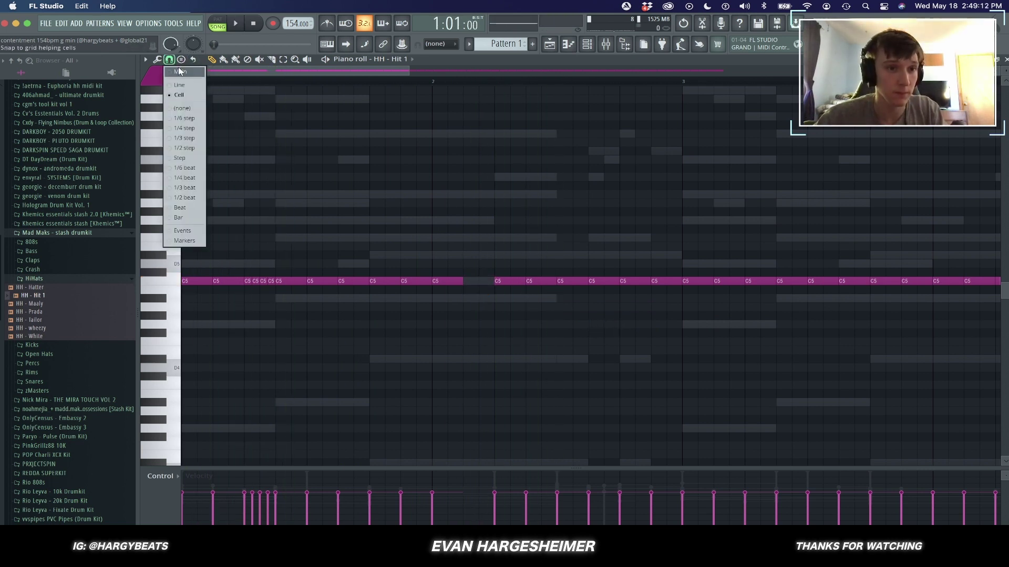
left_click(190, 168)
key("space")
left_click(507, 282)
left_click(518, 282)
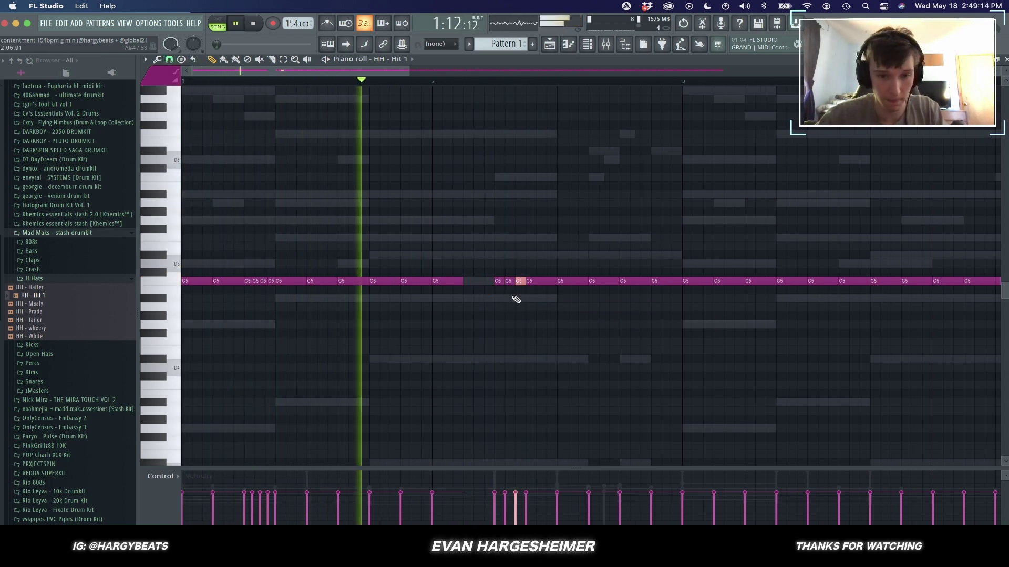
key("space")
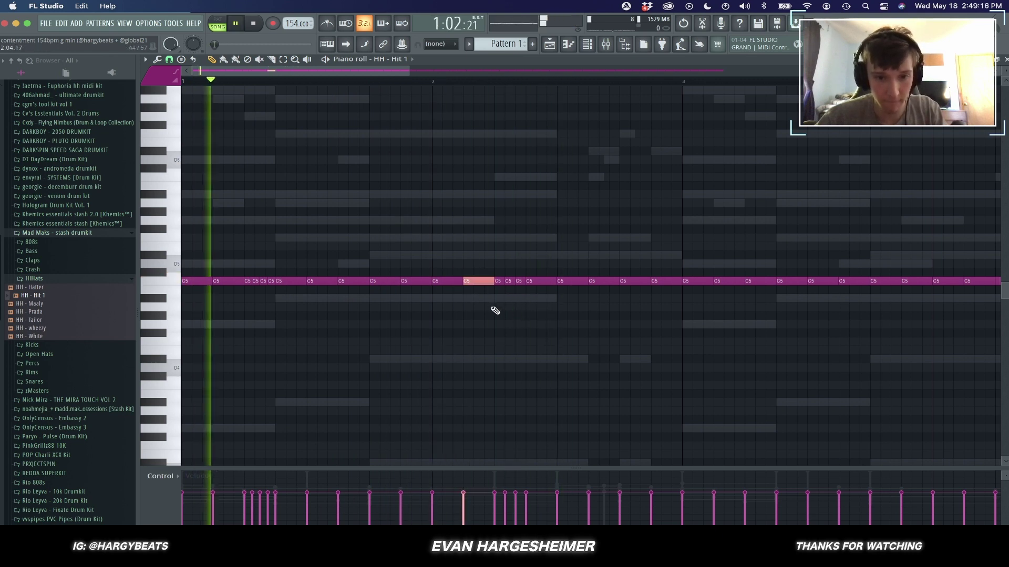
Step: Shorten bar 1's step 7 hi-hat and give bar 2 G#4 hi-hats at 72% velocity on steps 13 (moved from C5) and 15
right_click(286, 281)
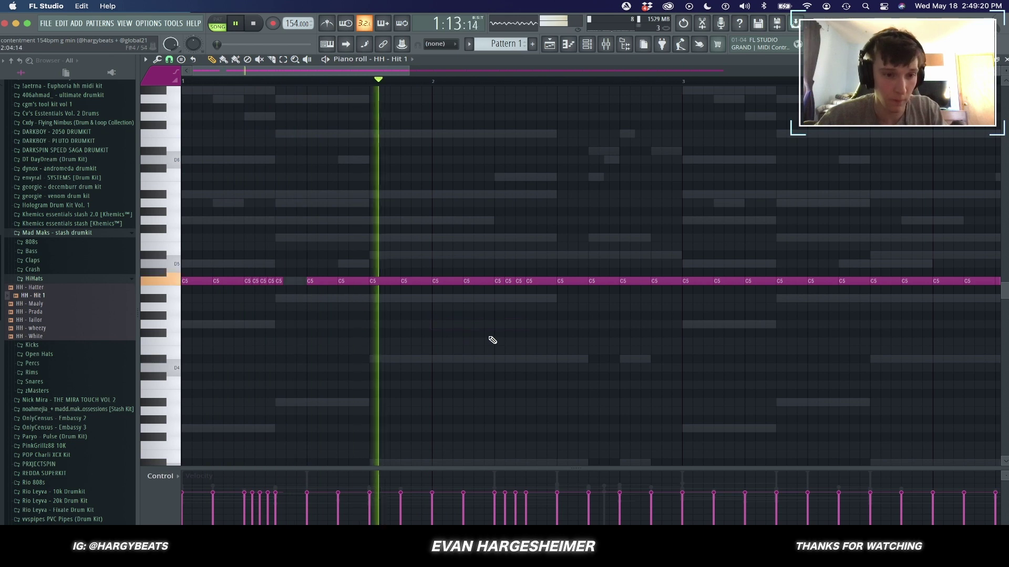
key("space")
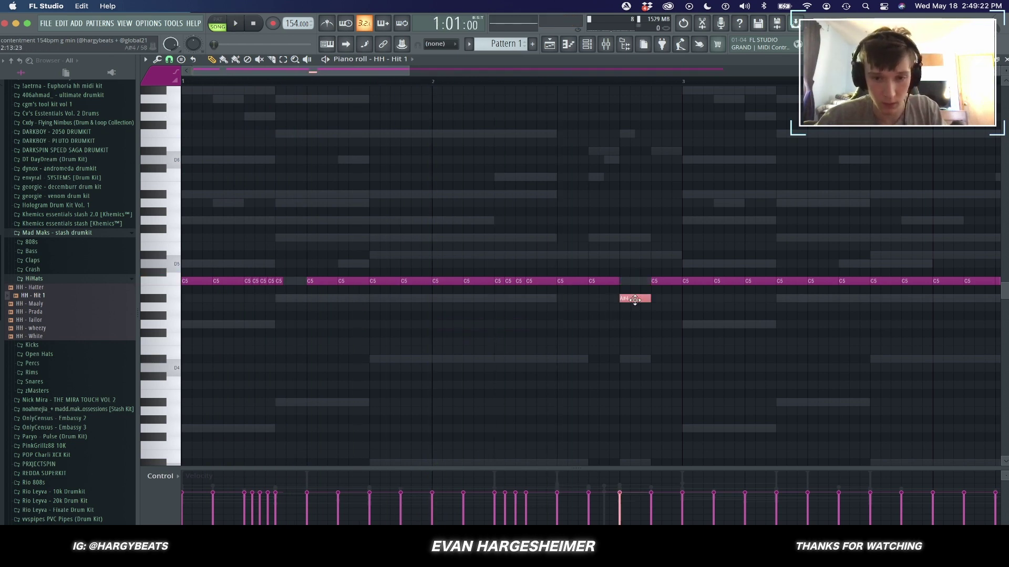
scroll(768, 347, "down", 3)
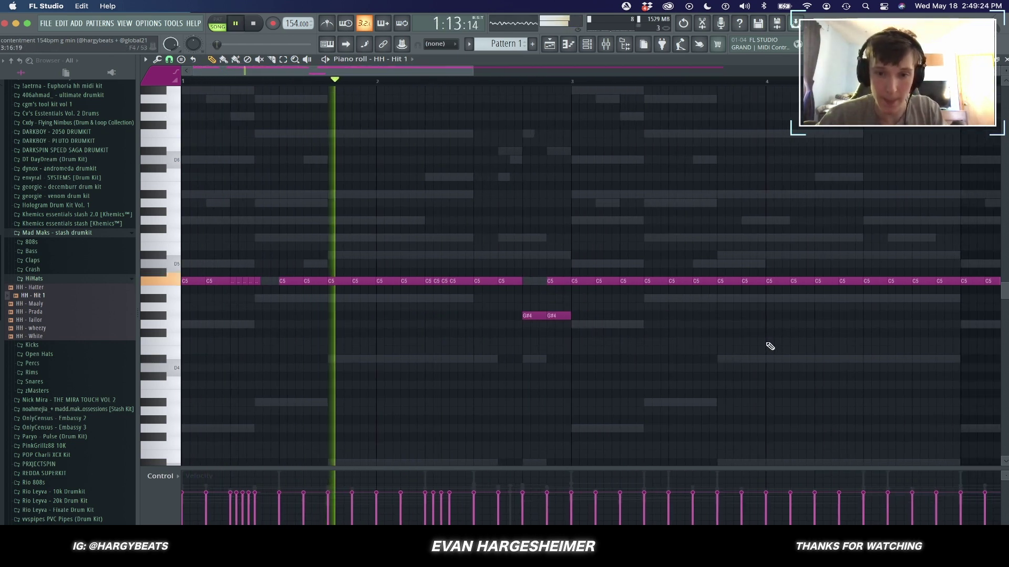
scroll(660, 348, "down", 3)
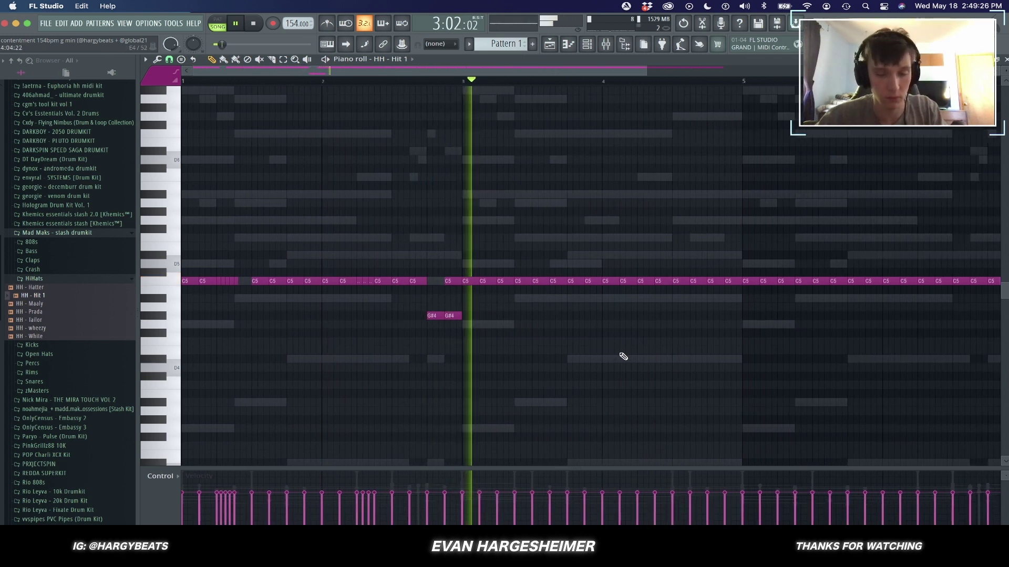
scroll(623, 355, "right", 1)
left_click_drag(385, 309, 448, 338)
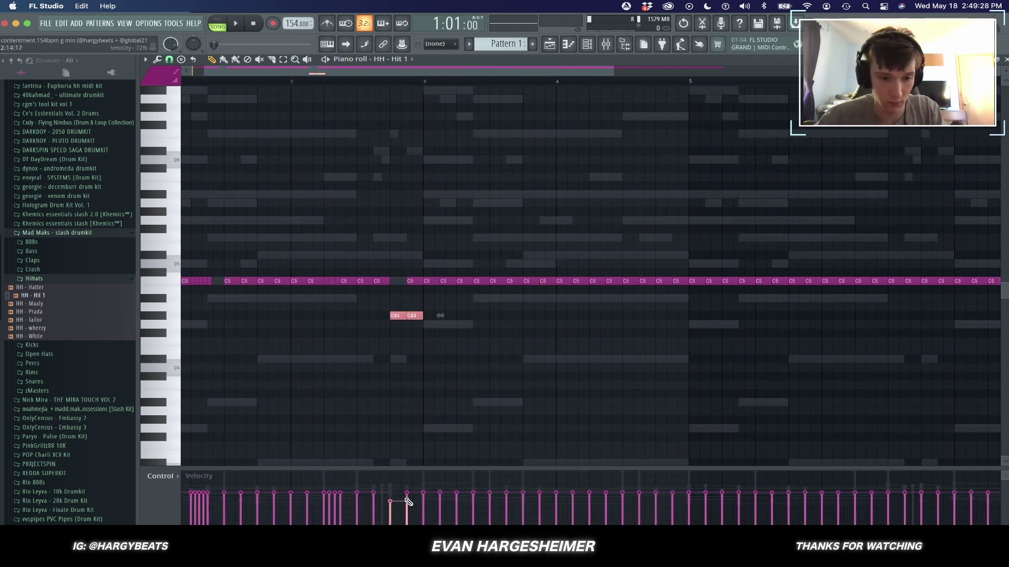
Step: Delete all hi-hat notes after bar 2 and duplicate the two-bar pattern into bars 3 and 4
key("super+a")
key("super+d")
scroll(504, 342, "down", 4)
left_click_drag(940, 337, 326, 249)
key("Delete")
key("super+space")
key("Escape")
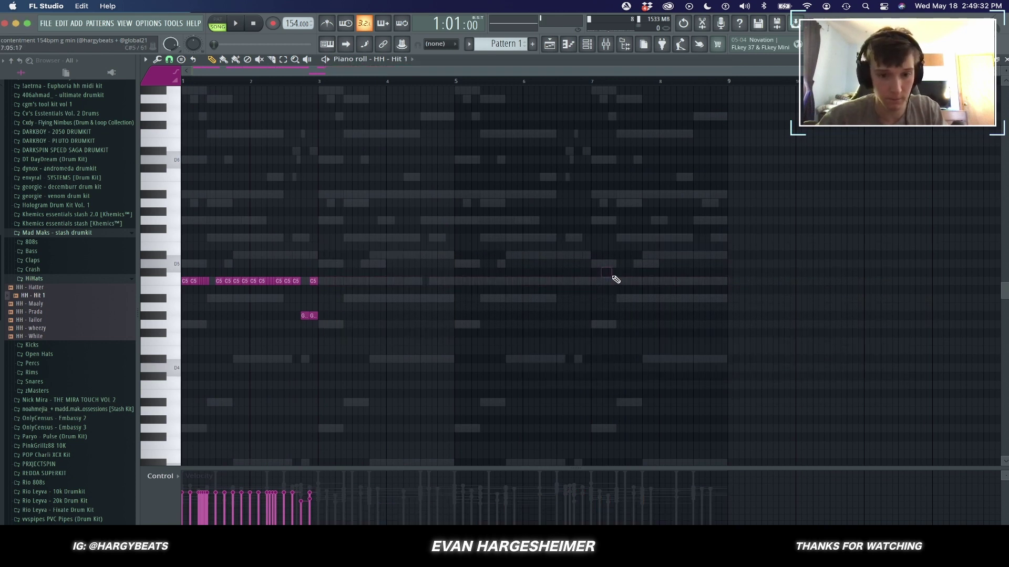
key("super+b")
Step: Play the four-bar hi-hats and lower the velocity of the G#4 notes in bars 2 and 4 further
key("space")
left_click(415, 367)
right_click(415, 369)
scroll(329, 367, "up", 4)
left_click(376, 361)
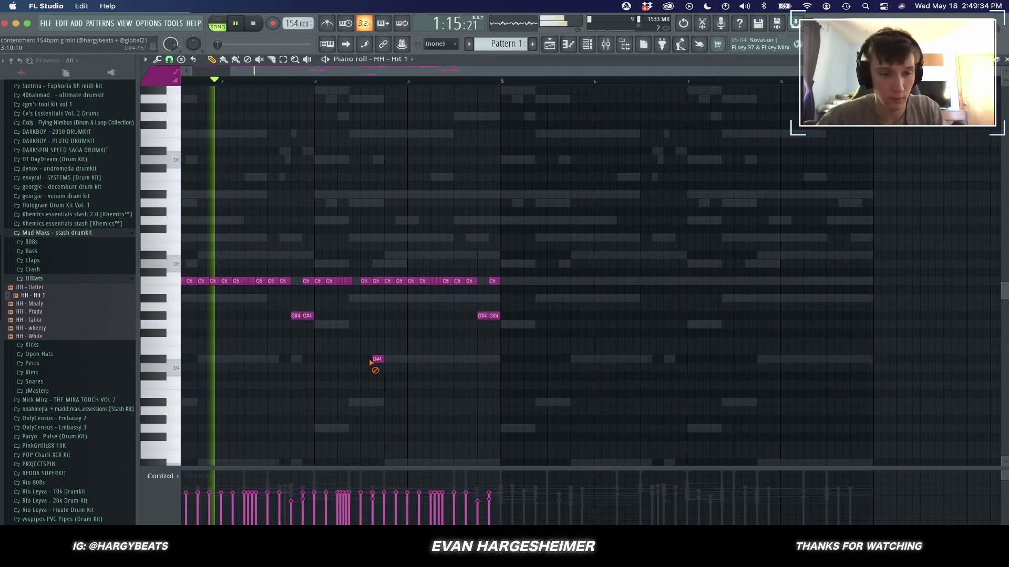
right_click(376, 361)
left_click_drag(406, 71, 337, 73)
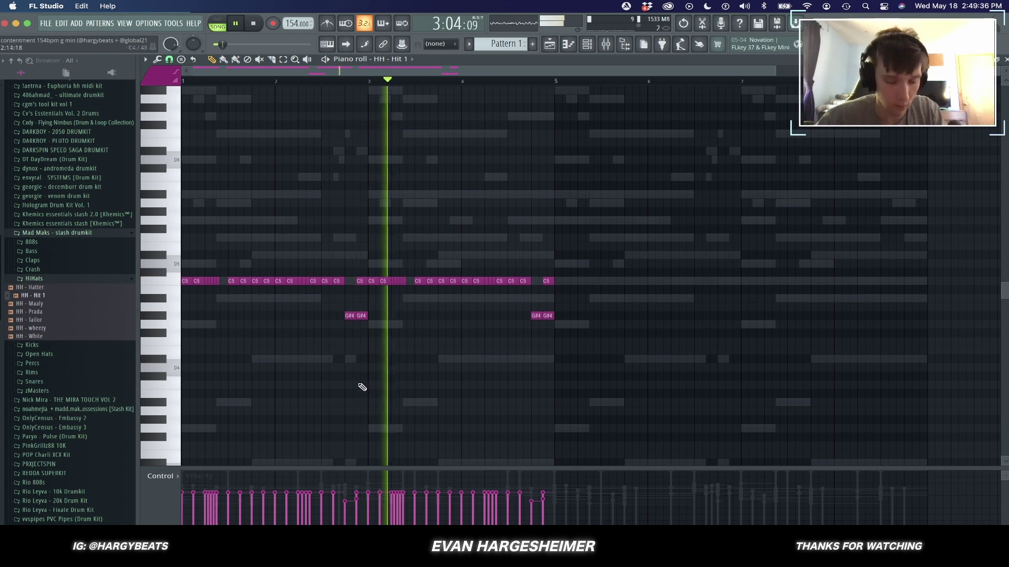
scroll(359, 385, "up", 3)
left_click_drag(706, 337, 276, 302)
scroll(628, 378, "down", 4)
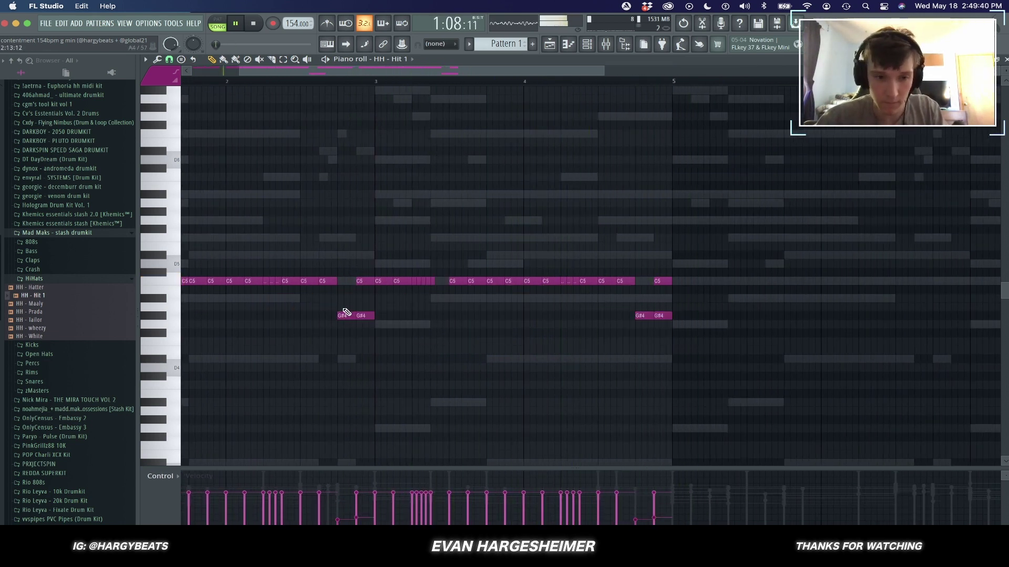
Step: Keep only the bar 2 step 13 G#4 hi-hat, at full velocity, and return bar 4's hi-hats entirely to C5
left_click_drag(344, 308, 345, 299)
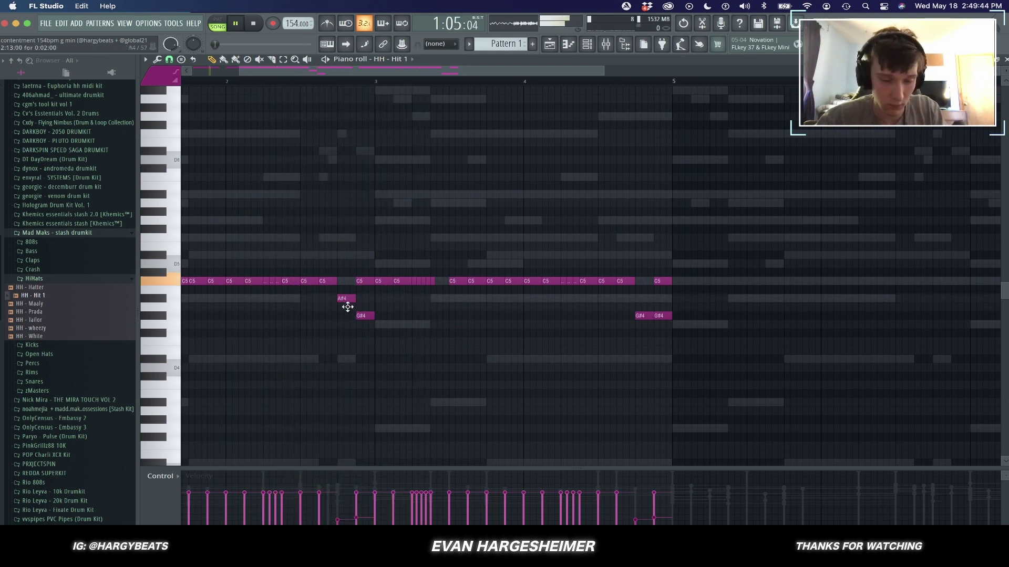
right_click(365, 318)
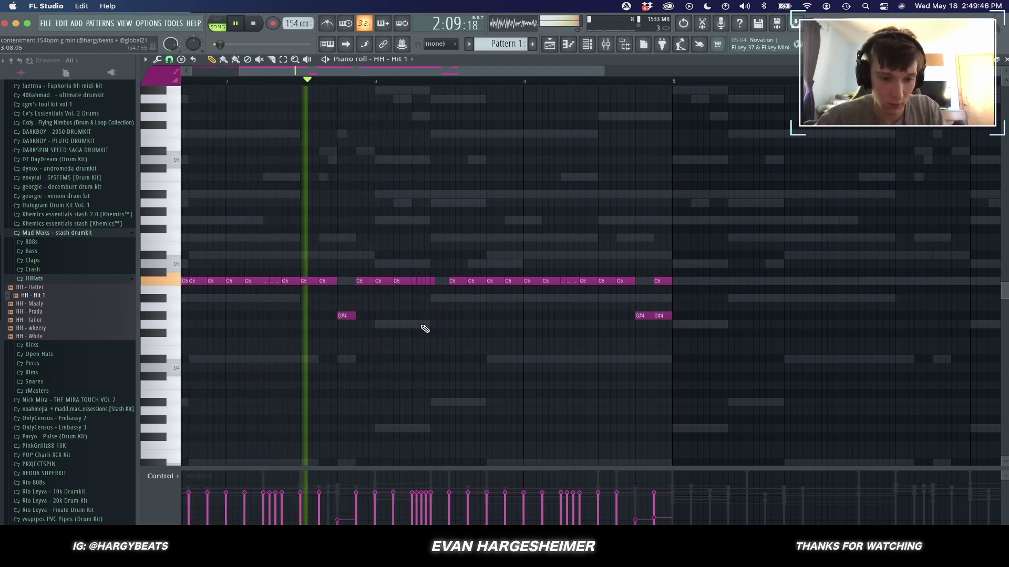
key("space")
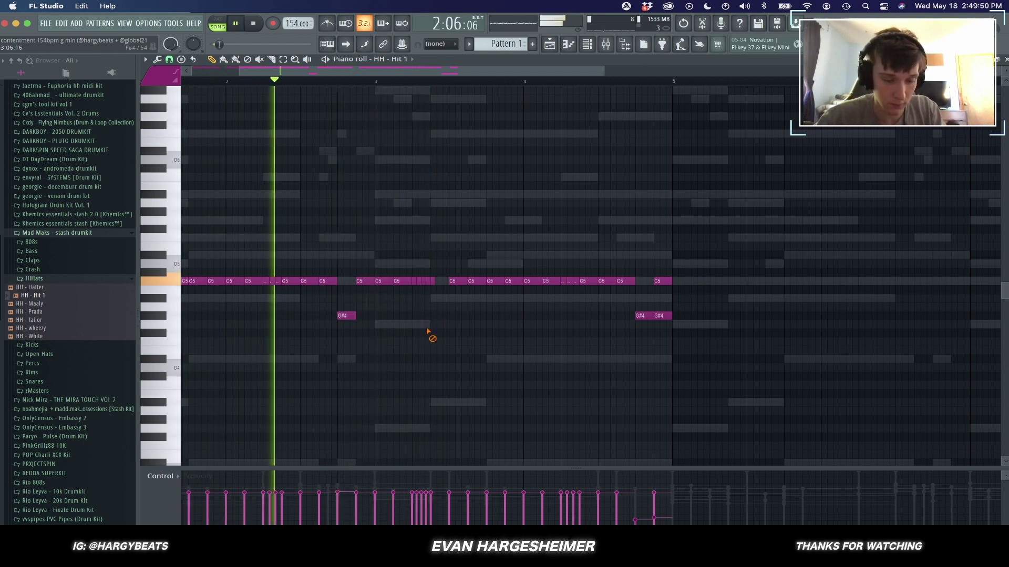
scroll(387, 270, "down", 1)
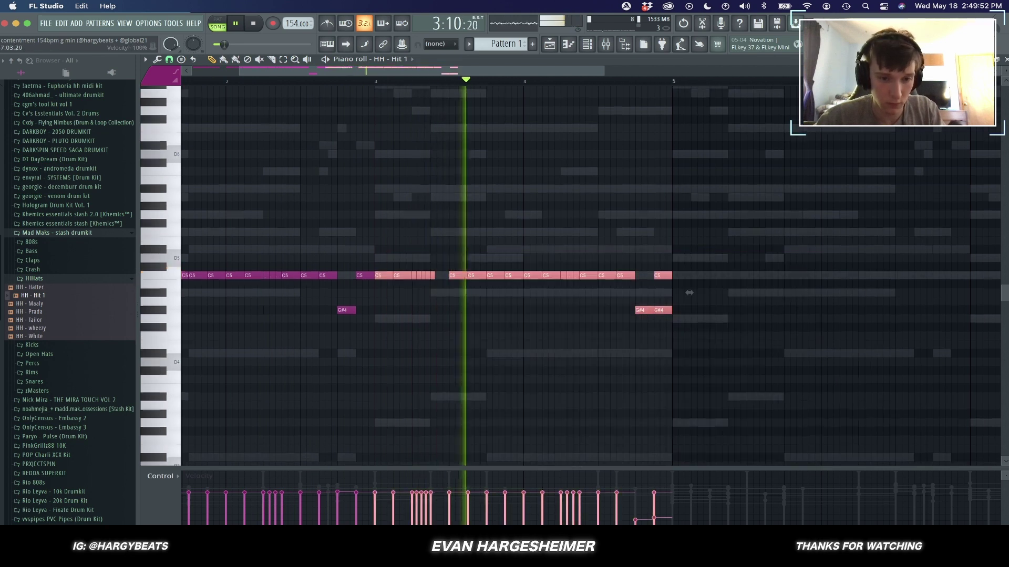
right_click(660, 310)
key("space")
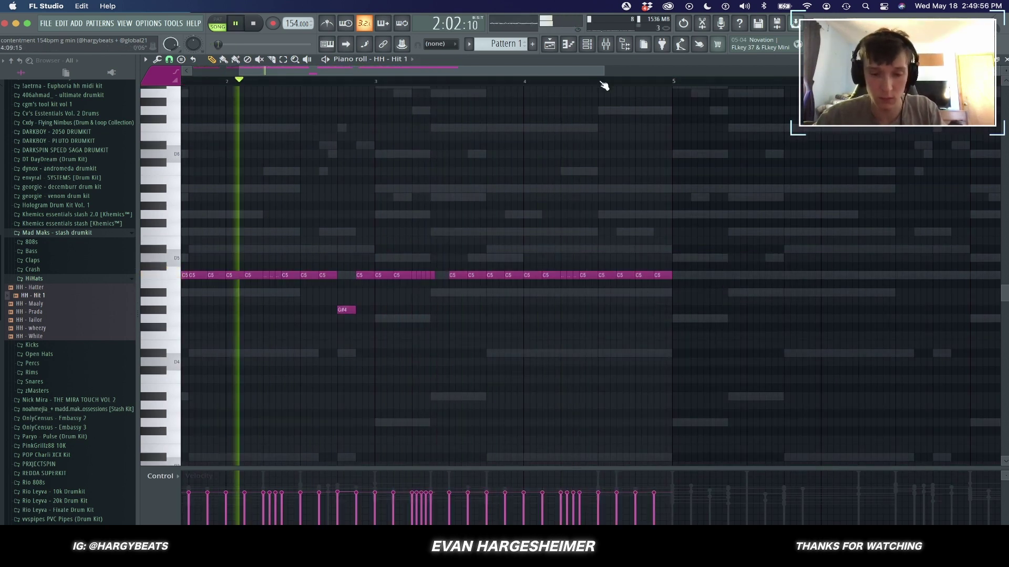
Step: Set the HH - Hit 1 channel volume to 67% and look through the MT2_Clap 1 sampler settings
left_click(587, 43)
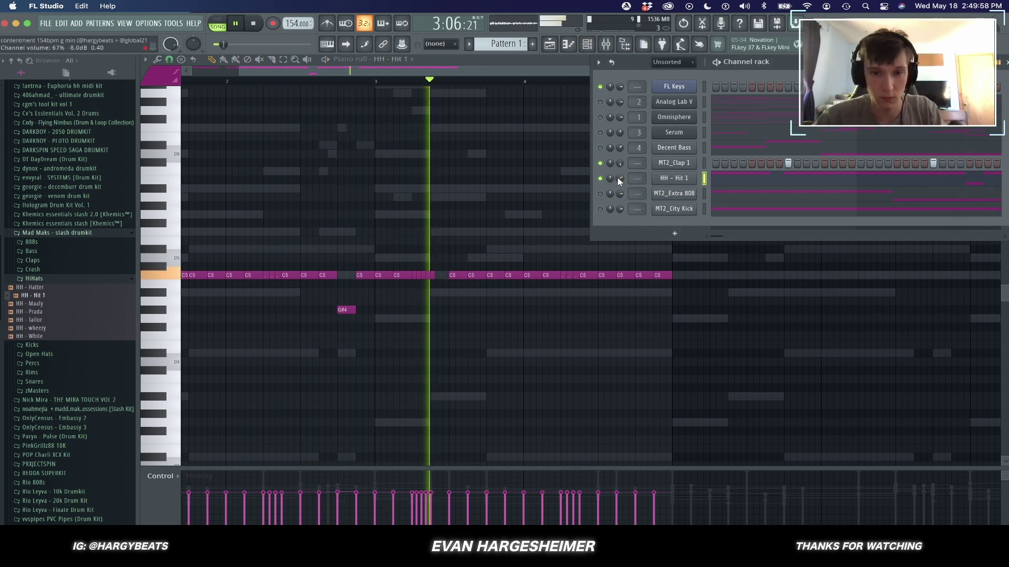
left_click_drag(621, 165, 621, 175)
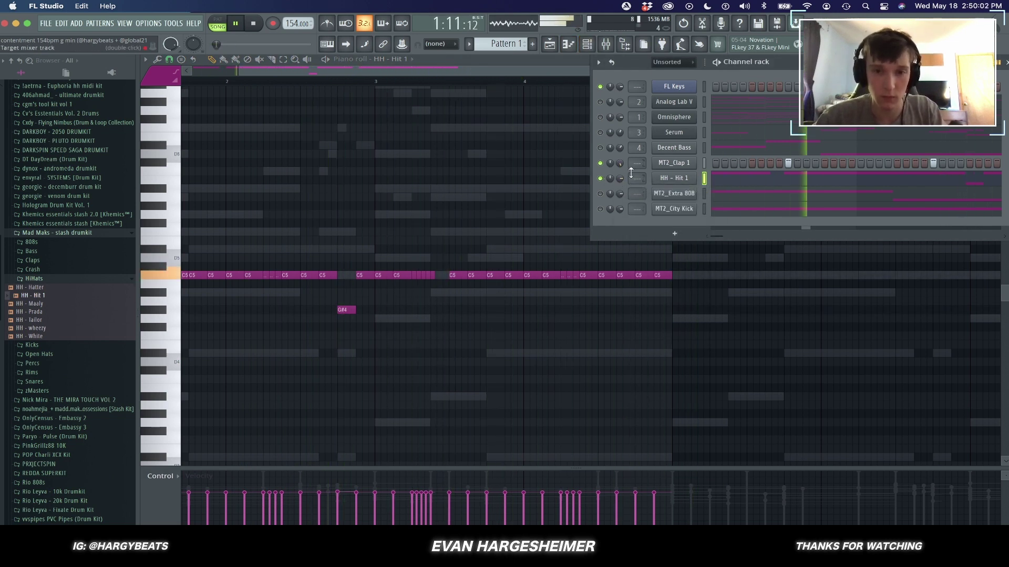
left_click(672, 163)
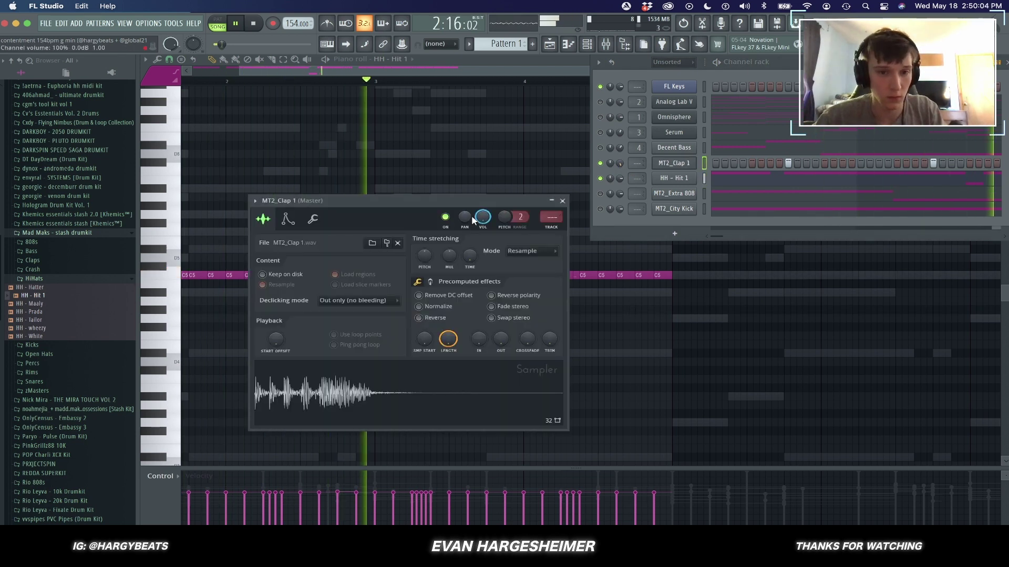
left_click(288, 219)
left_click(313, 219)
left_click(562, 201)
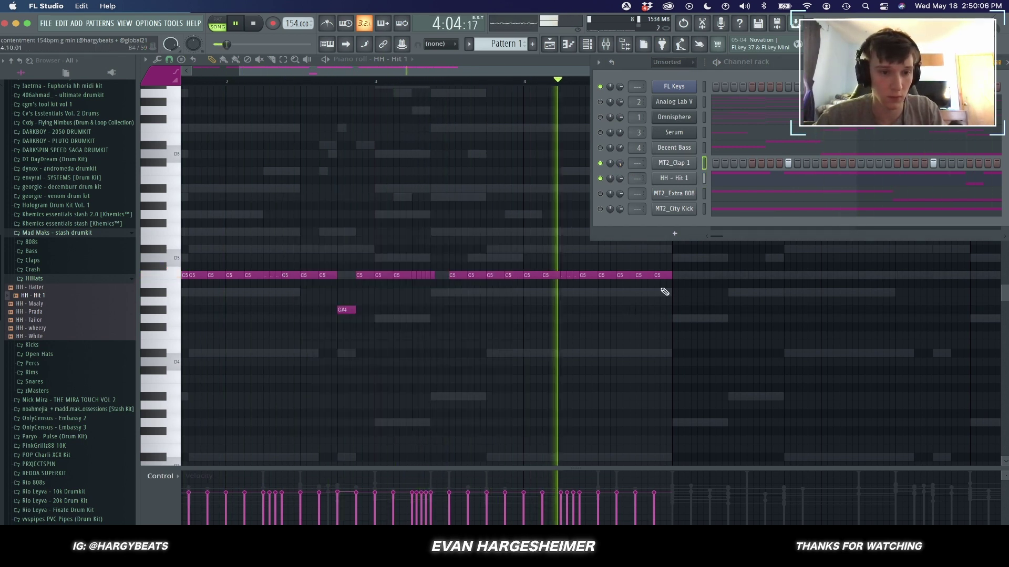
Step: Duplicate the four-bar HH - Hit 1 pattern into bars 5 to 8
left_click(689, 319)
scroll(691, 327, "down", 2)
right_click(692, 319)
key("super+b")
scroll(698, 347, "right", 5)
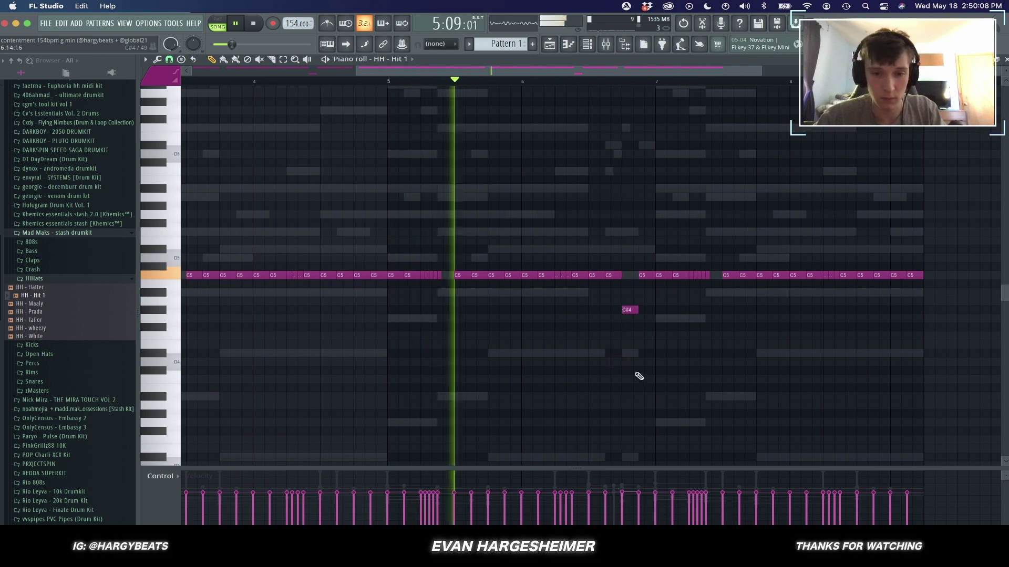
left_click(710, 361)
right_click(715, 361)
scroll(723, 360, "down", 2)
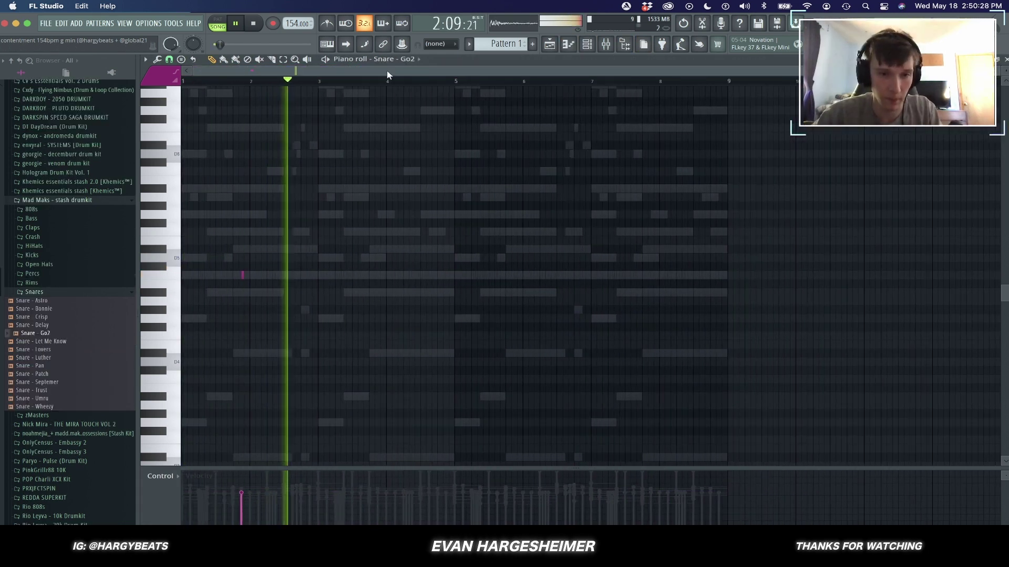
Step: Lengthen the Snare - Go2 note on bar 1 step 15 to two steps and add C5 hits on bar 2 steps 3 and 5
scroll(192, 345, "up", 4)
mouse_move(332, 277)
left_mouse_down()
mouse_move(291, 281)
mouse_move(338, 278)
left_mouse_up()
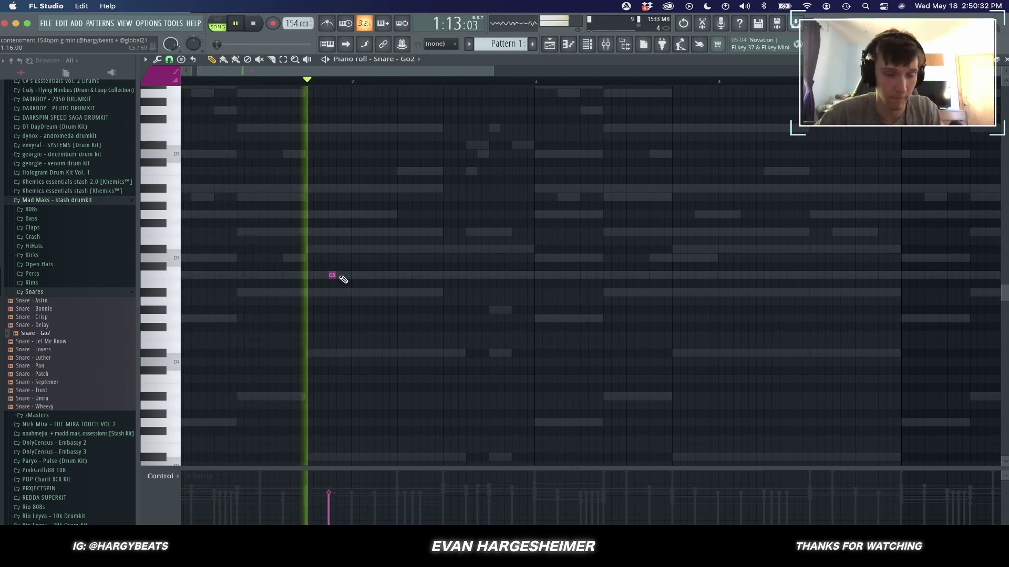
key("space")
left_click(385, 275)
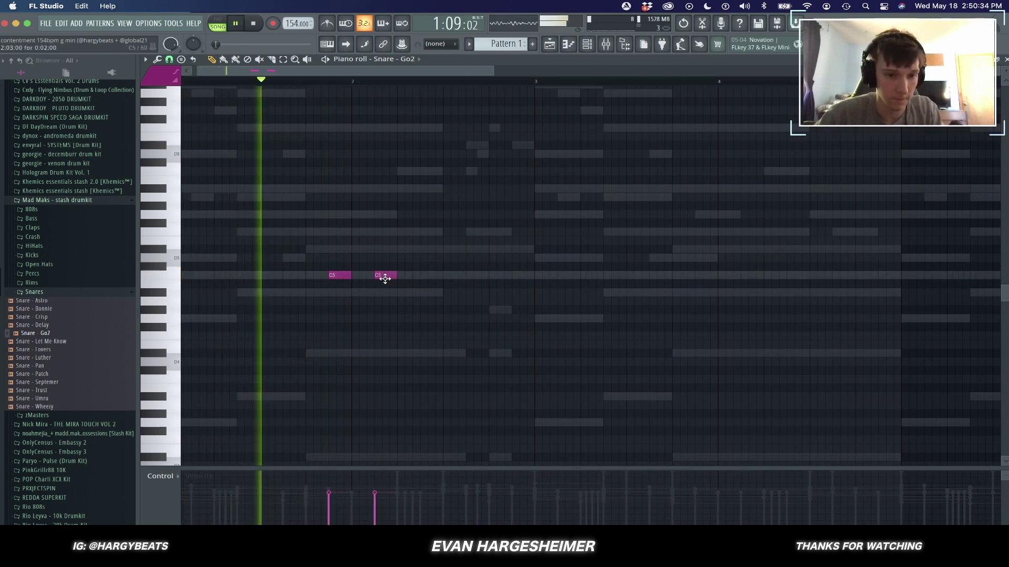
left_click_drag(401, 283, 404, 276)
key("space")
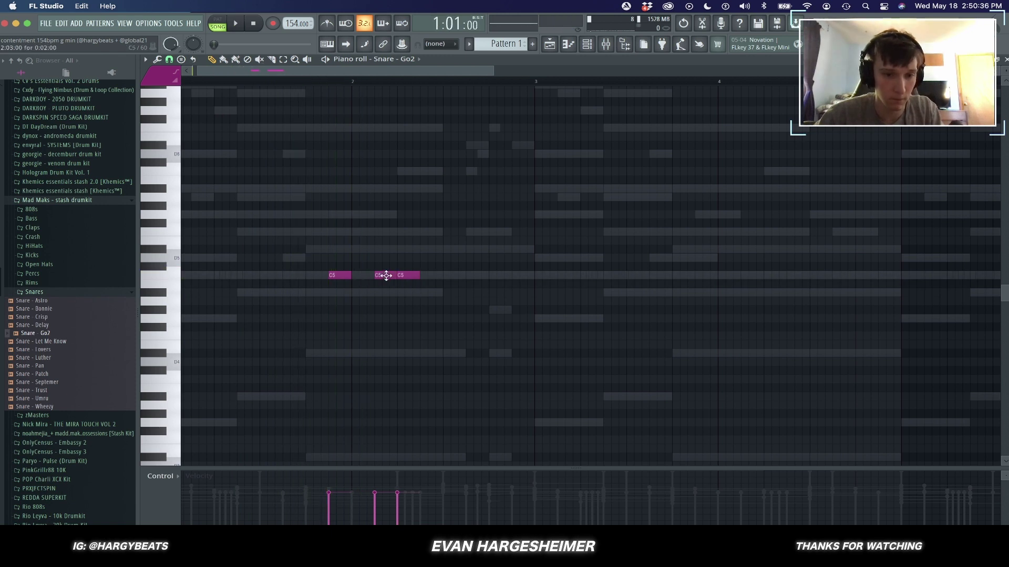
Step: Place the last snare hit on bar 2 step 7 and fill step 5 with a three-hit C5 roll of rising velocity
scroll(395, 293, "down", 3)
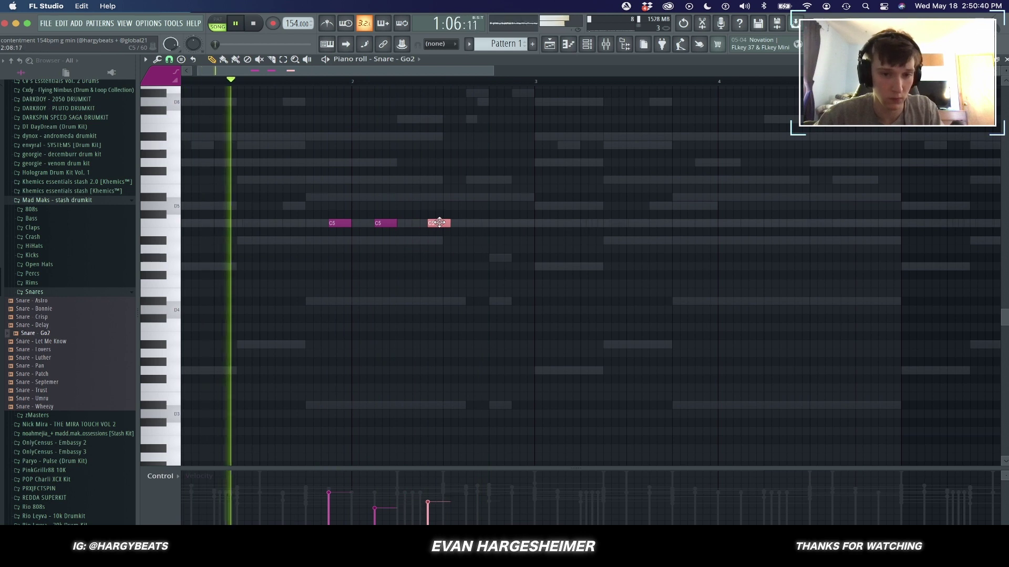
left_click_drag(439, 222, 430, 223)
left_click(401, 225)
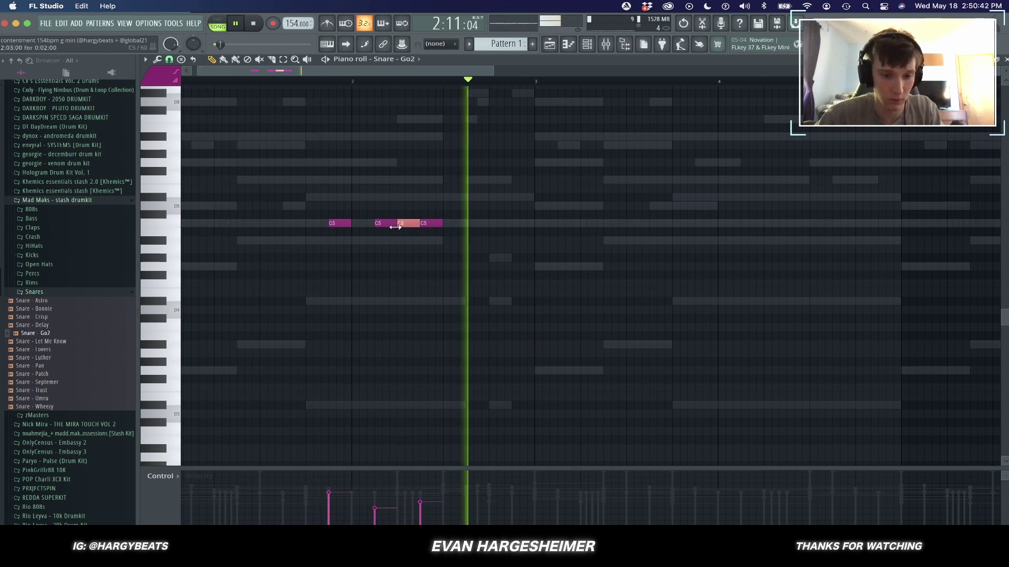
key("space")
scroll(397, 225, "up", 3)
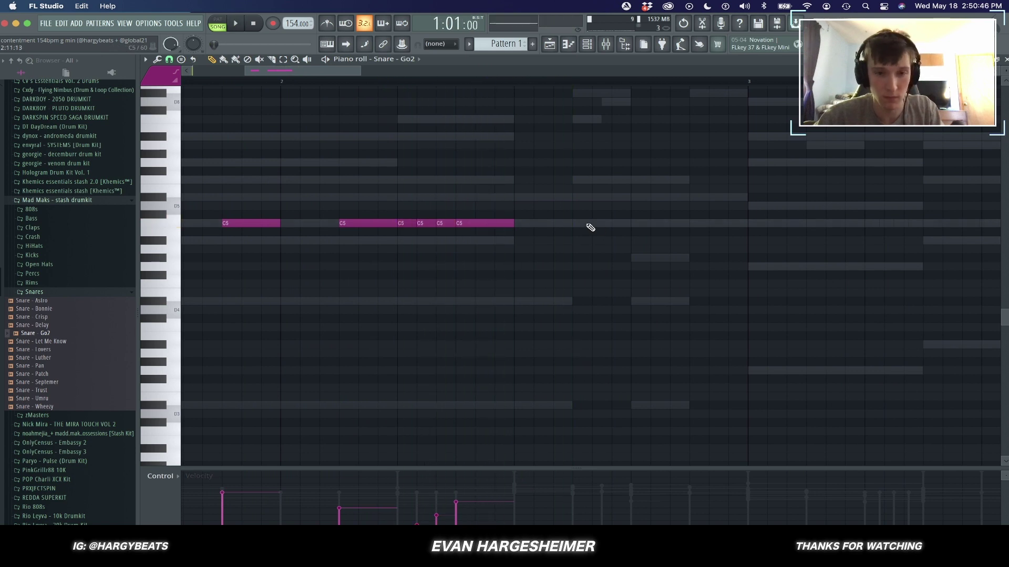
Step: Raise the velocity of all Snare - Go2 notes slightly and replay the pattern
key("ctrl+a")
key("ctrl+d")
key("space")
left_click(587, 44)
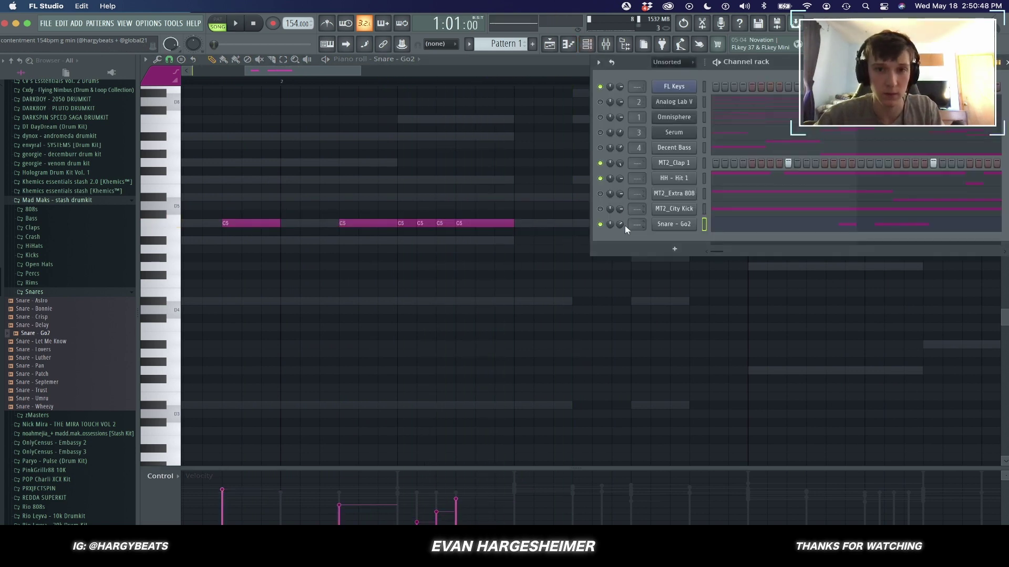
left_click(502, 328)
right_click(512, 328)
scroll(553, 335, "down", 5)
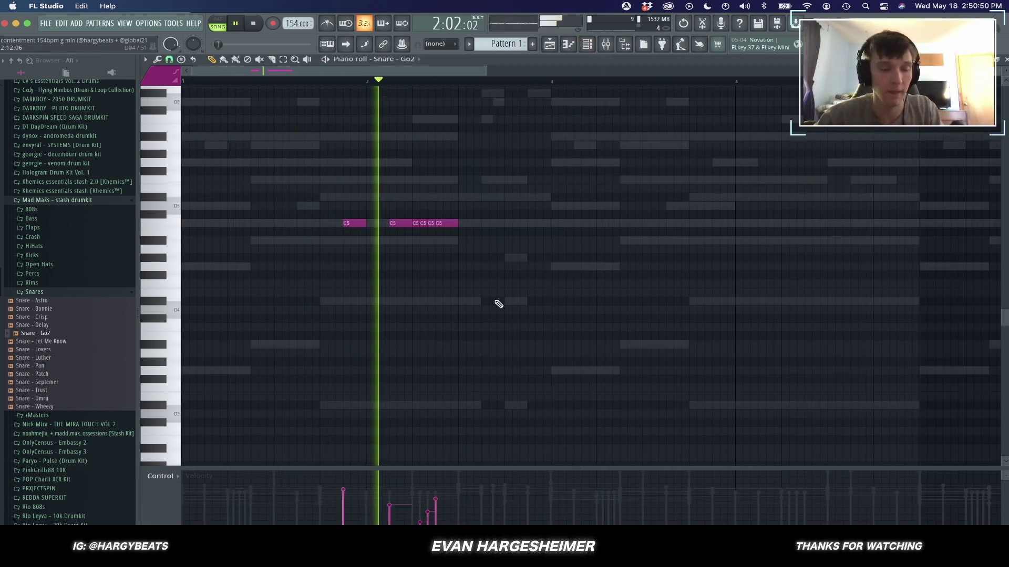
Step: Restart playback and try extra C5 snare hits on bar 2 steps 13 and 15
key("space")
key("space")
left_click(547, 240)
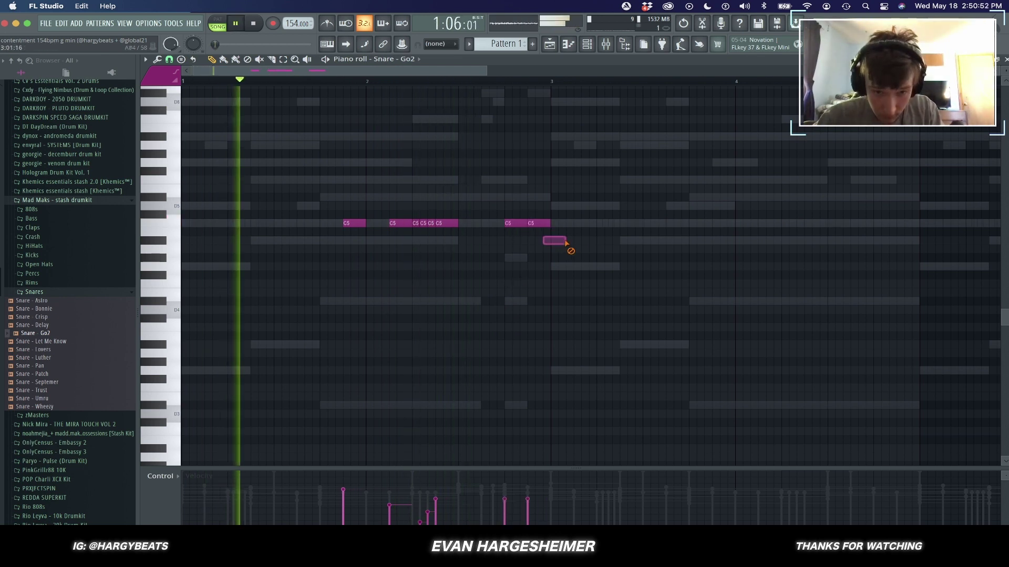
right_click(557, 241)
Step: Delete the snare roll and other bar 2 hits, keeping only the C5 notes on bar 1 step 15 and bar 2 step 7
right_click(431, 223)
right_click(423, 223)
right_click(416, 224)
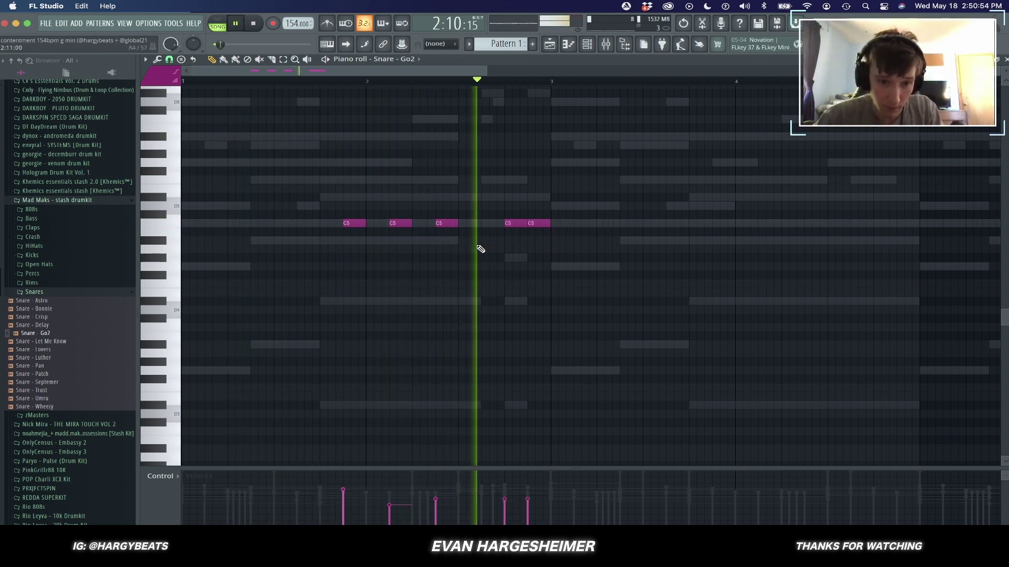
right_click(445, 224)
right_click(405, 224)
left_click(436, 221)
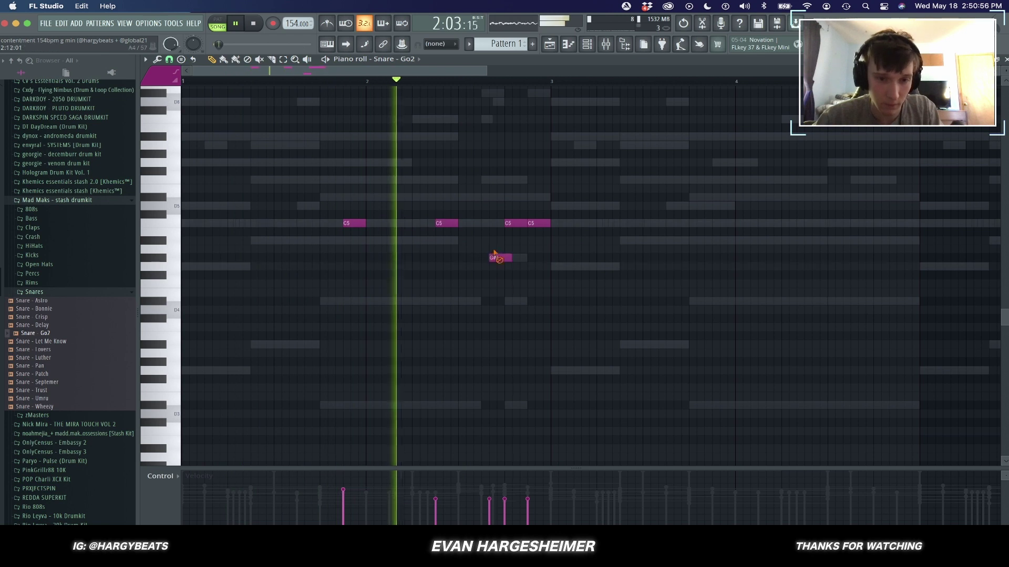
right_click(512, 223)
right_click(541, 225)
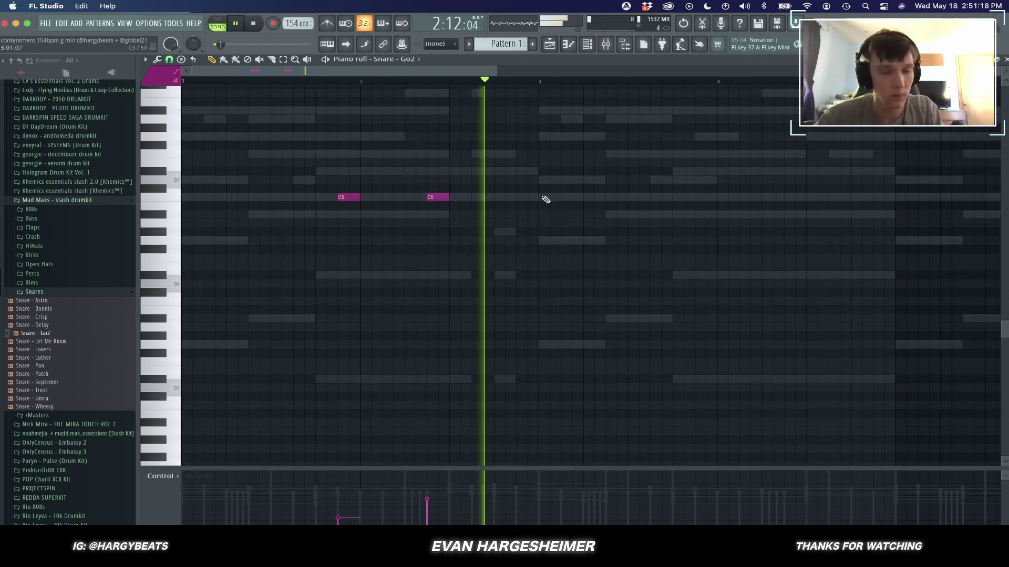
Step: Duplicate the two-bar snare pattern into bars 3 and 4 and add C5 hits on bar 4 steps 3 and 15
key("ctrl+b")
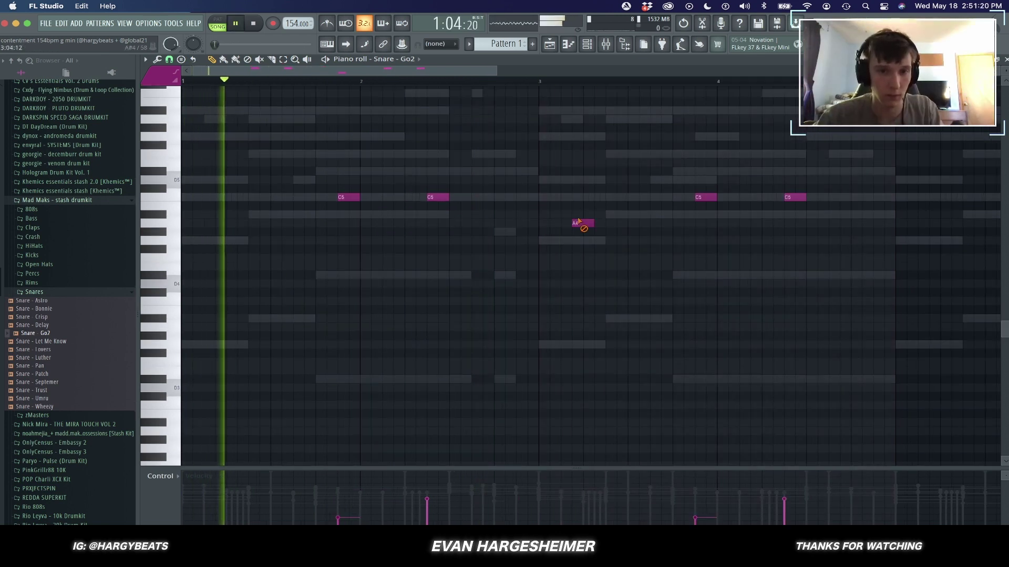
right_click(706, 197)
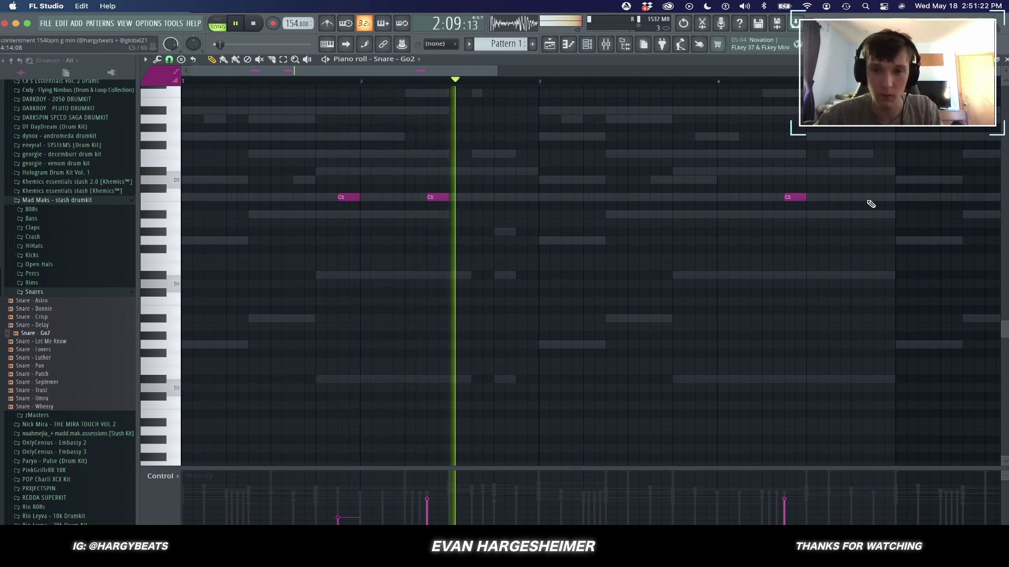
left_click(885, 197)
left_click(702, 197)
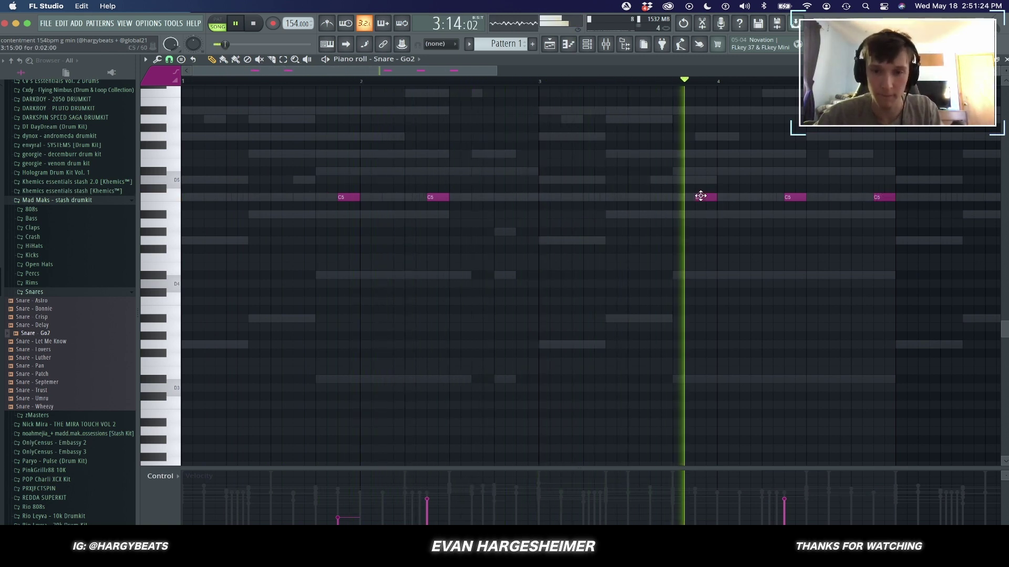
left_click(750, 205)
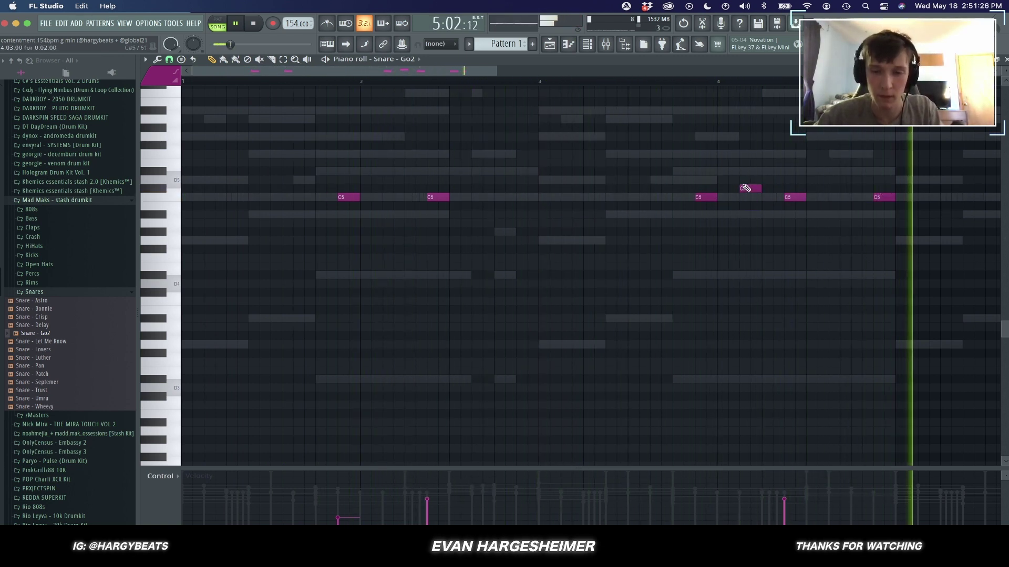
Step: Raise the velocity of all Snare - Go2 notes
key("ctrl+a")
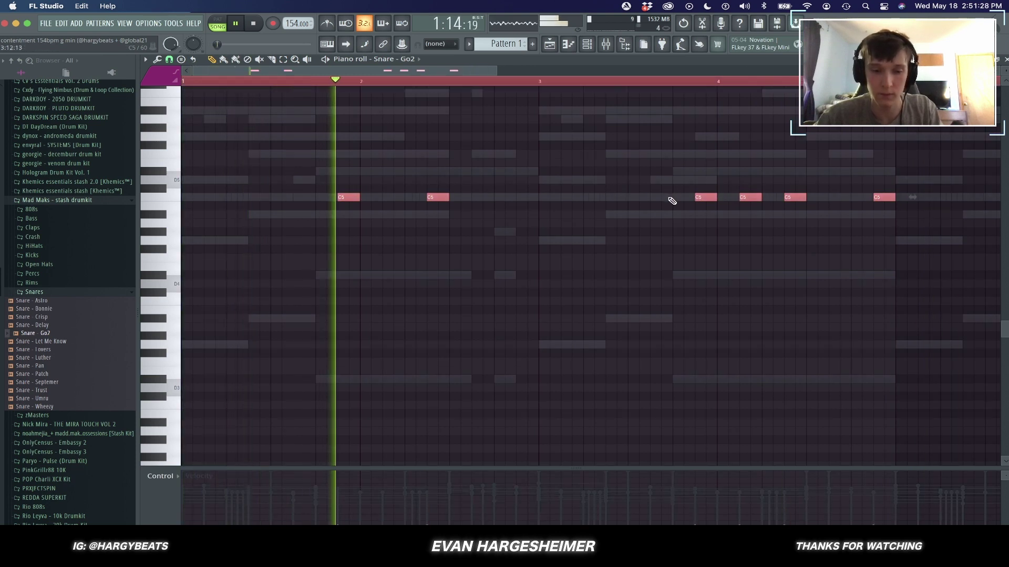
scroll(696, 200, "up", 5)
key("ctrl+d")
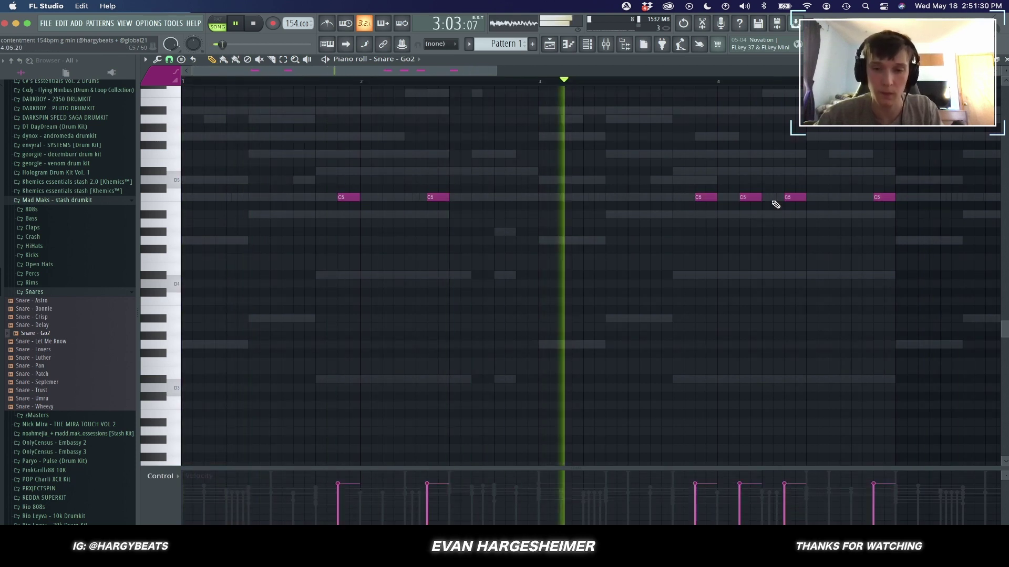
Step: Delete the C5 hit on bar 4 step 7 and lower the remaining bar 3 and 4 snare velocities, keeping bar 4 step 3 slightly louder
left_click_drag(792, 197, 640, 185)
right_click(804, 233)
scroll(837, 239, "down", 1)
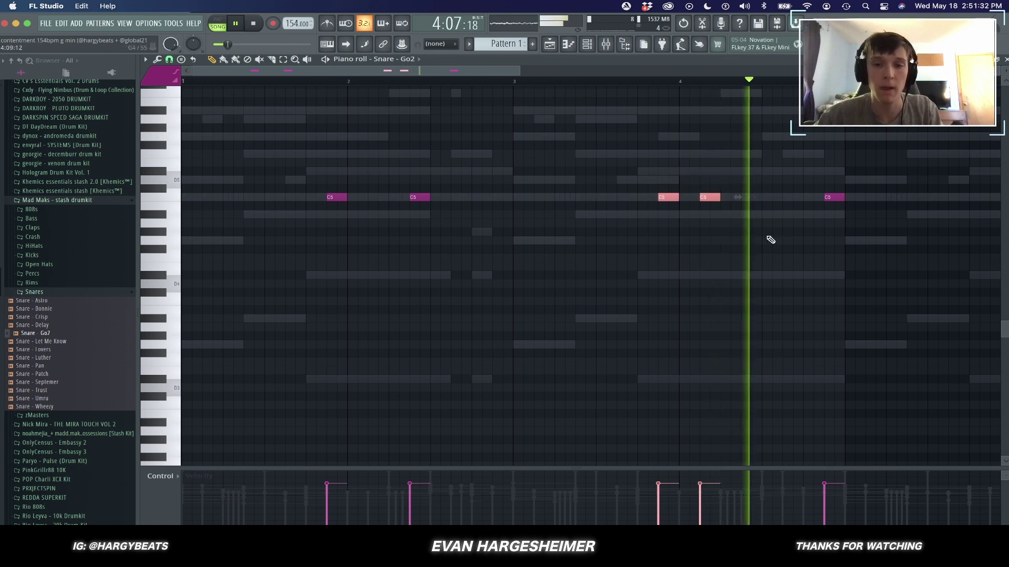
left_click(683, 511)
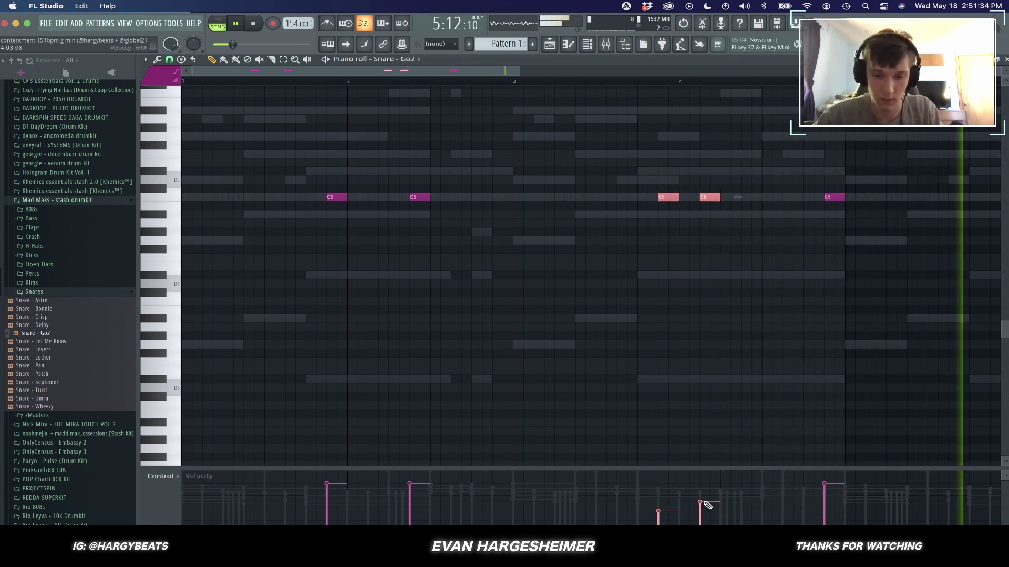
left_click_drag(792, 254, 865, 172)
scroll(851, 270, "down", 5)
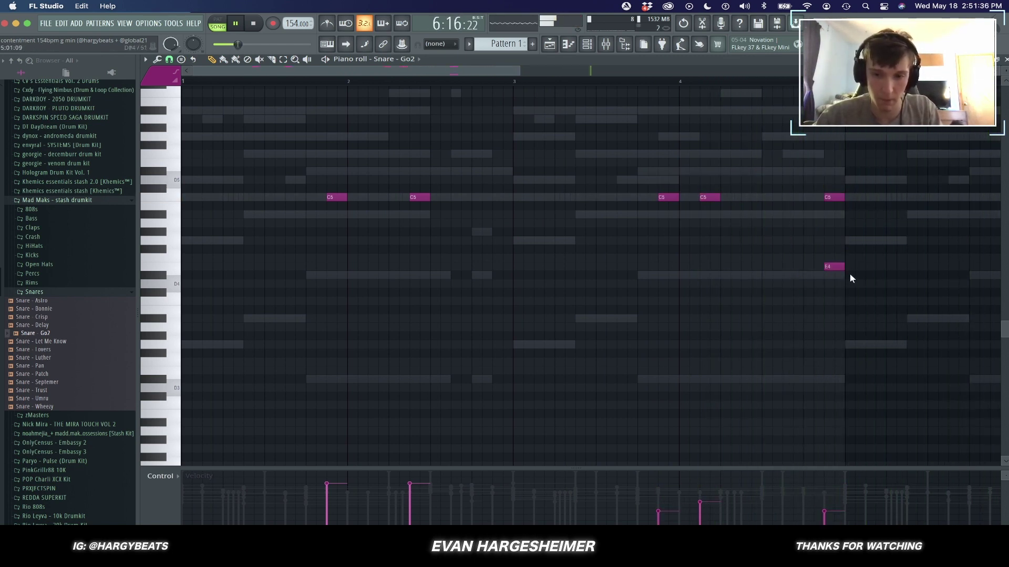
Step: Lower the velocities of the snare hits in bars 1 and 2, leaving the bar 2 hit slightly louder at about 76%
left_click_drag(462, 210, 310, 165)
scroll(371, 391, "down", 3)
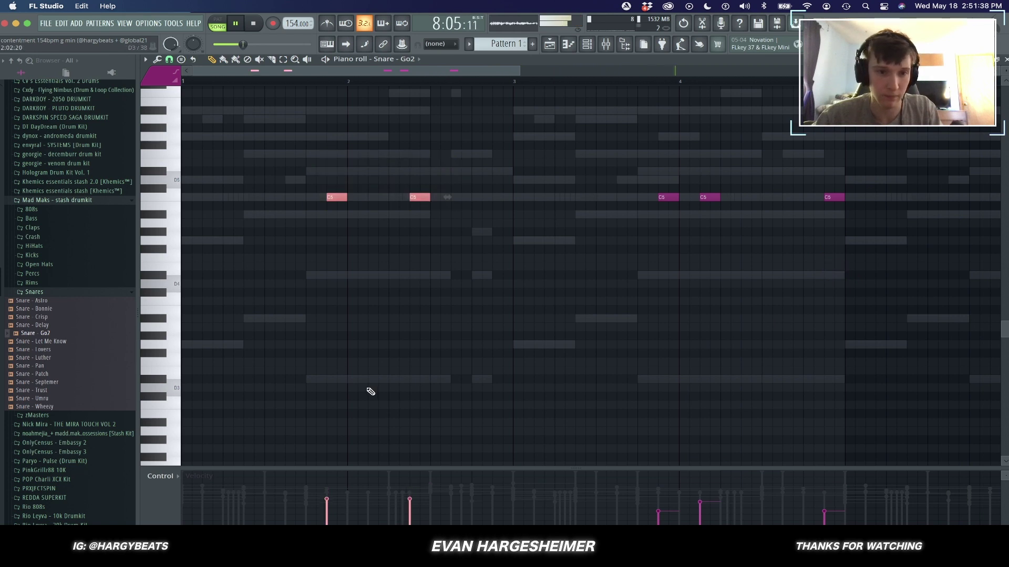
scroll(422, 514, "down", 3)
left_click(411, 495)
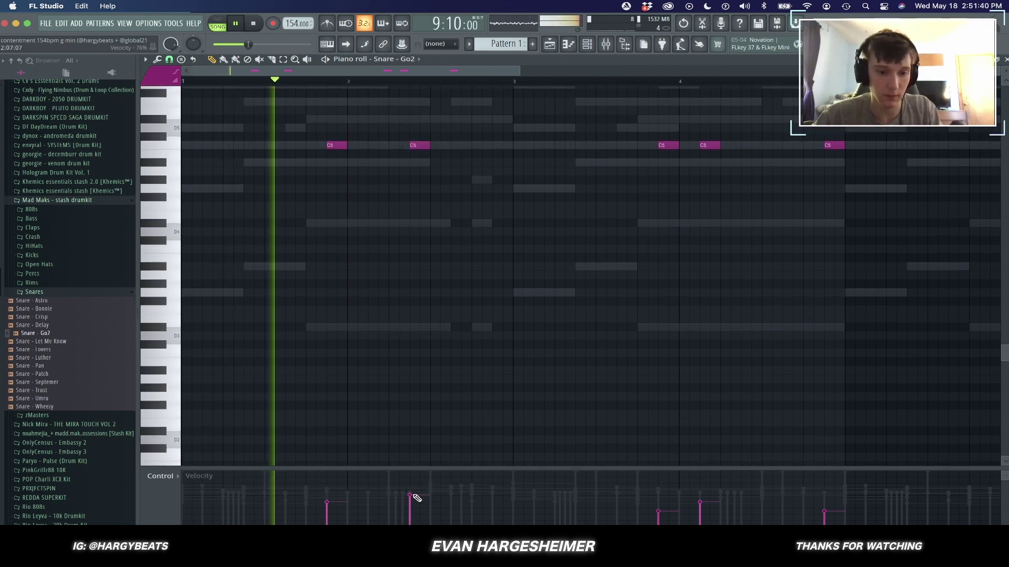
left_click(614, 261)
right_click(616, 262)
Step: Duplicate the four-bar Snare - Go2 pattern into bars 5 to 8
scroll(710, 263, "down", 2)
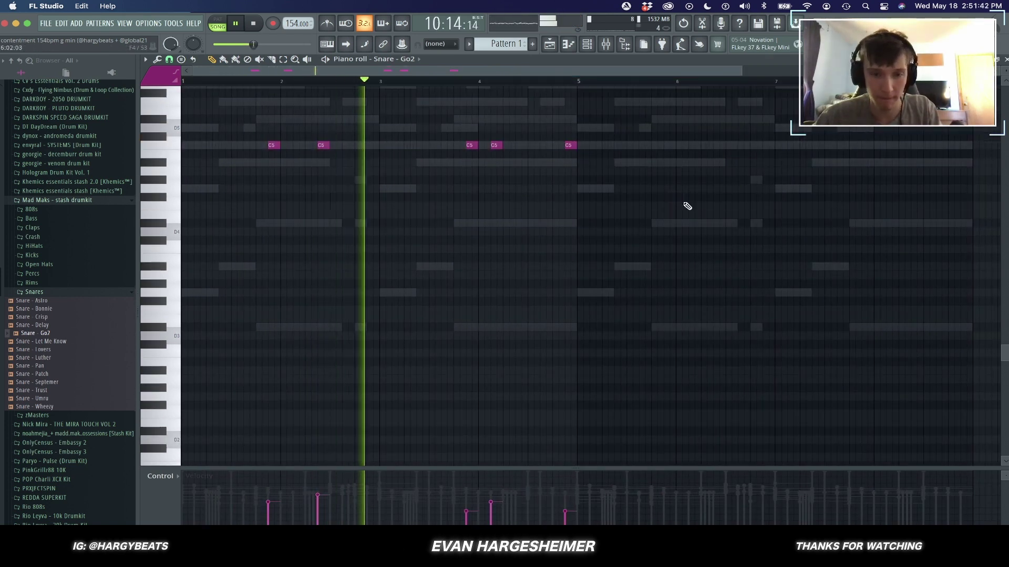
scroll(590, 90, "up", 3)
key("ctrl+a")
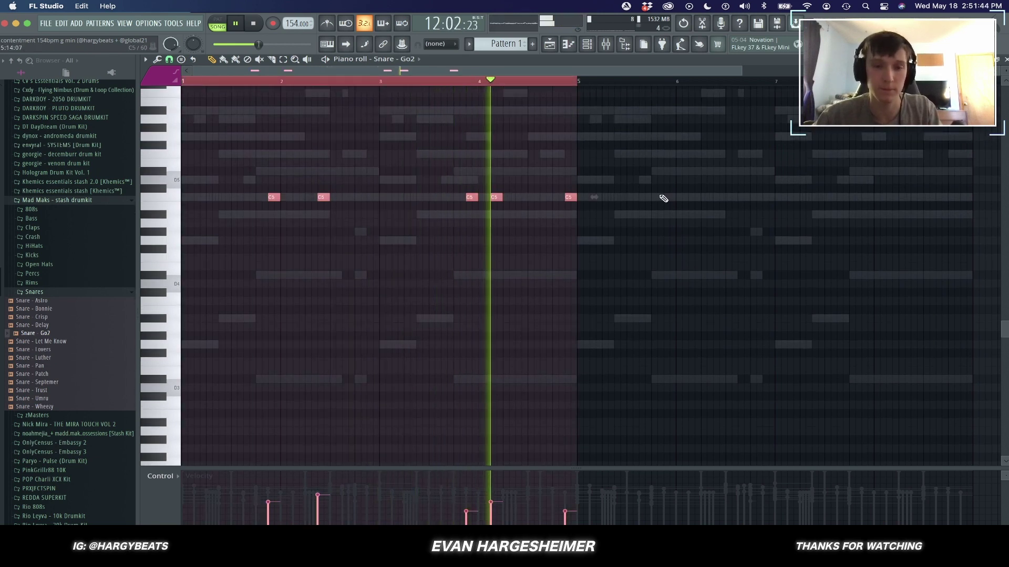
key("super+b")
key("super+d")
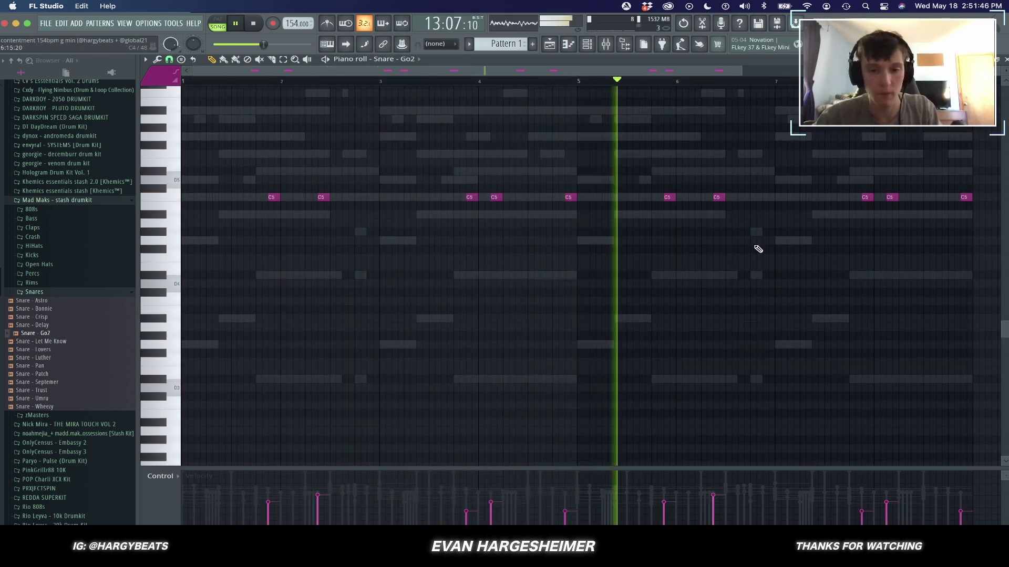
Step: Add the punch kick from the Paryo - Pulse kit's kicks folder as a new channel in the channel rack
key("F6")
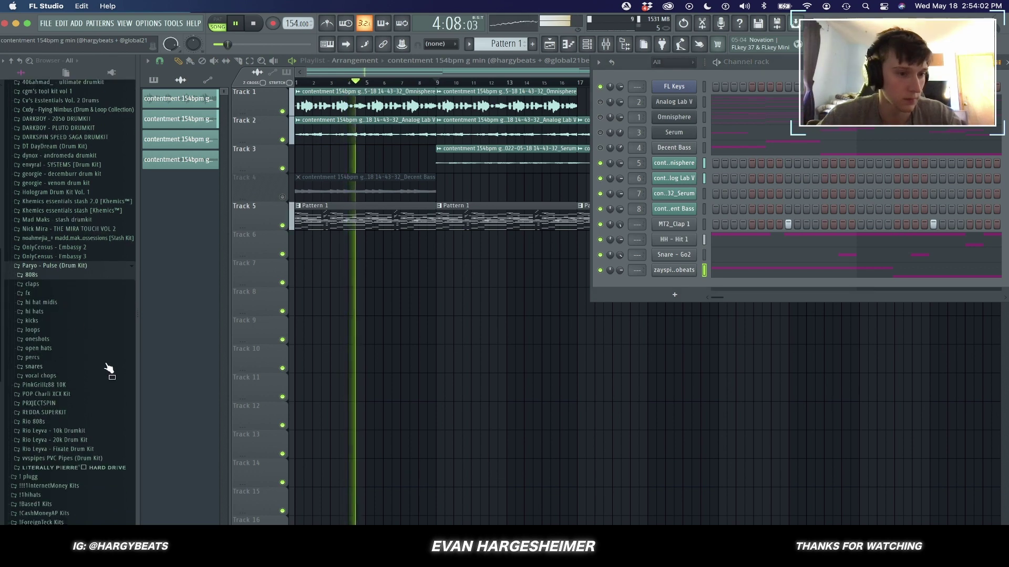
left_click(38, 321)
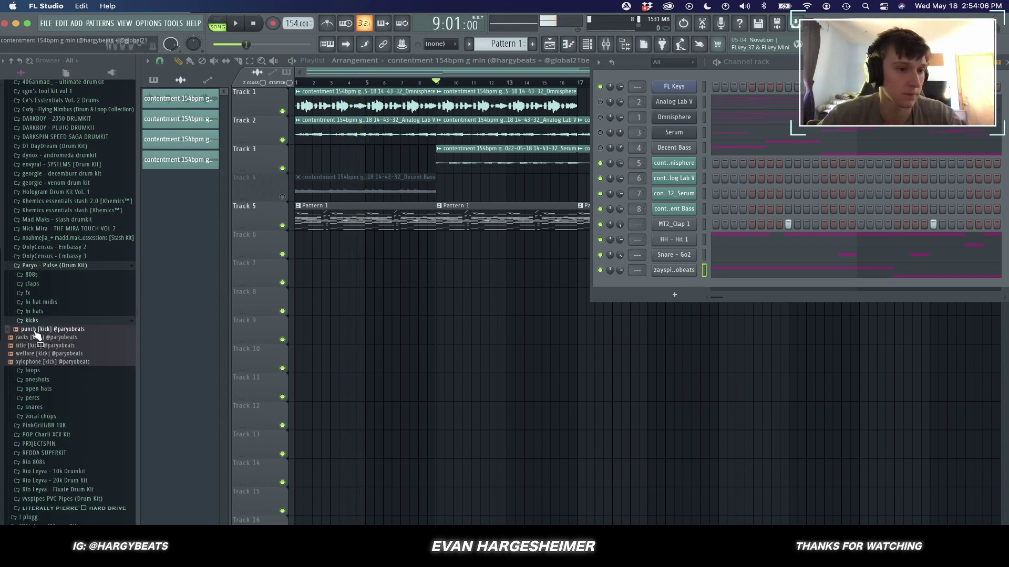
left_click_drag(690, 283, 691, 280)
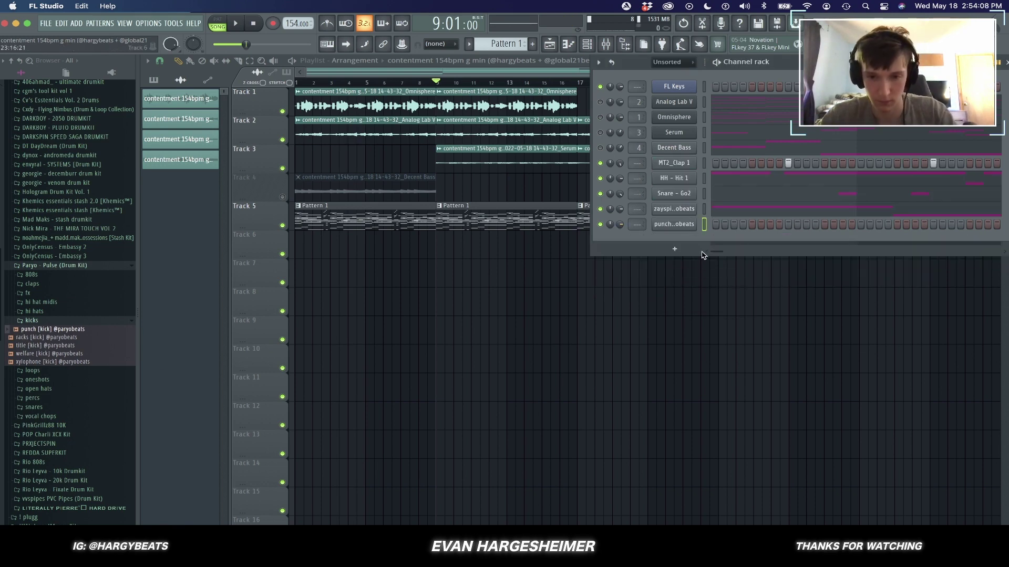
Step: Paste the 808 pattern into the punch kick's piano roll, limit every note to C5, and start playback
right_click(694, 220)
left_click(752, 224)
key("super+v")
key("alt+k")
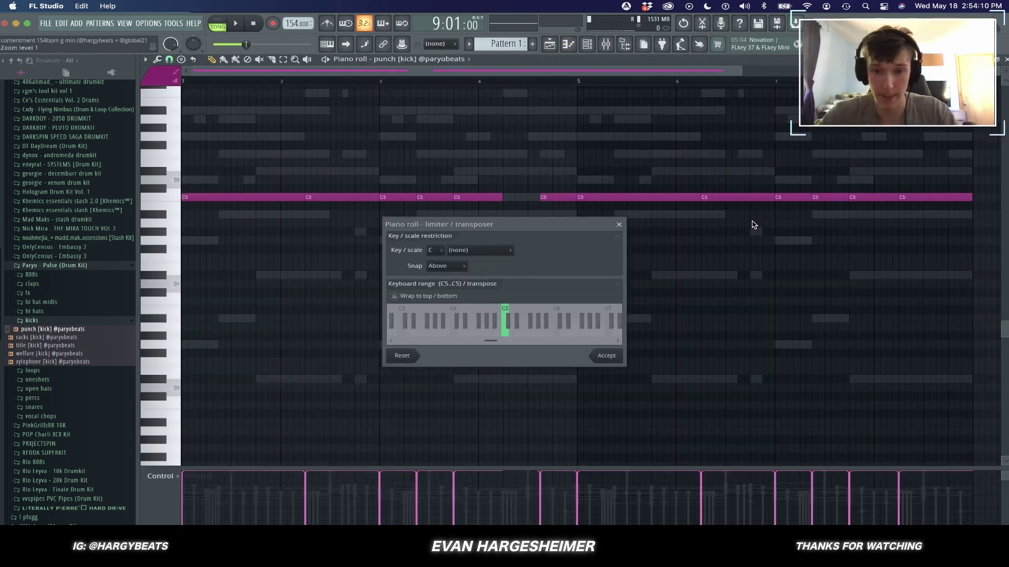
key("Return")
key("space")
Step: Lower the velocity of the kick notes on bar 2 step 5, bar 3 steps 7 and 13, and bar 4 step 11
key("super+a")
key("super+d")
key("super+a")
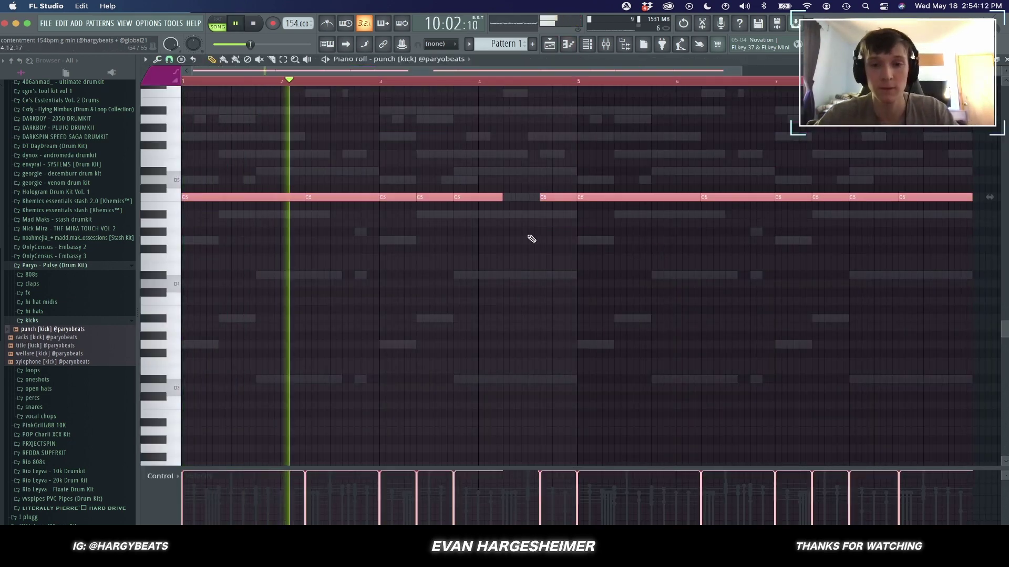
key("super+d")
left_click_drag(357, 227, 349, 193)
left_click_drag(432, 211, 494, 177)
left_click_drag(570, 212, 554, 190)
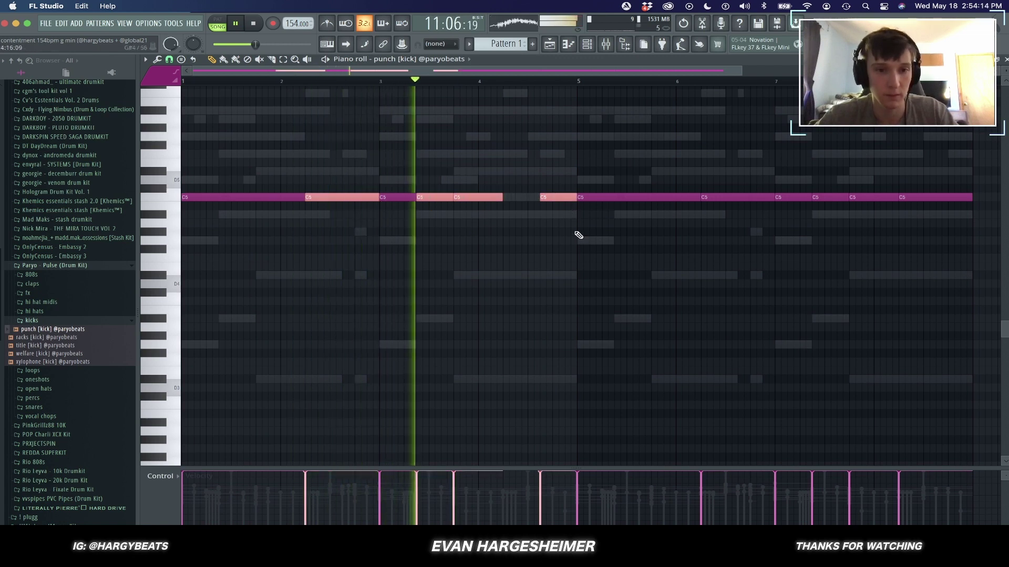
scroll(586, 239, "down", 2)
Step: Replace the kick notes in bars 5 to 8 with a duplicate of the first four bars
left_click_drag(599, 223, 981, 141)
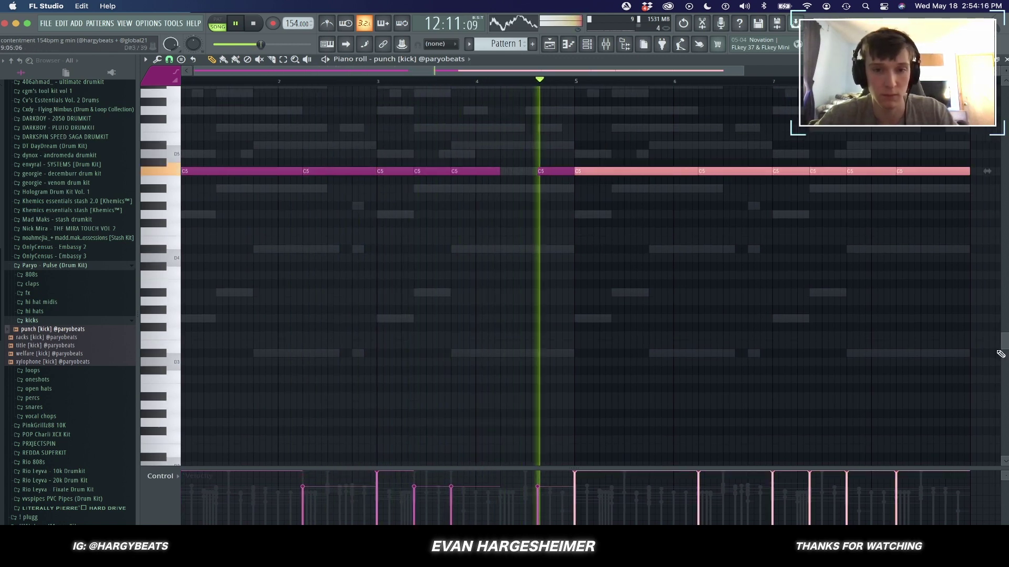
key("super+b")
scroll(578, 274, "down", 3)
left_click_drag(424, 165, 707, 235)
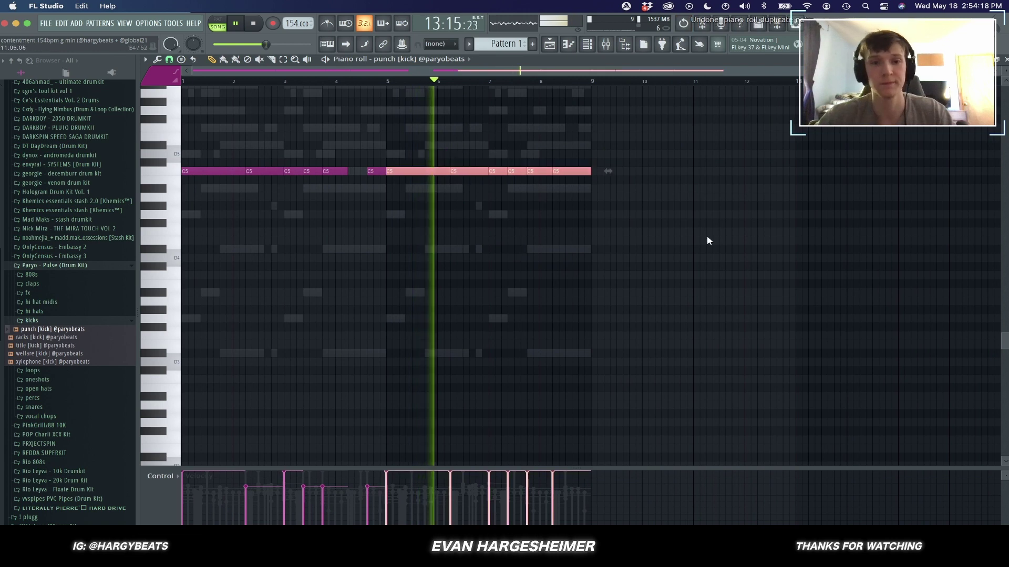
key("Delete")
key("super+b")
left_click(652, 223)
right_click(651, 223)
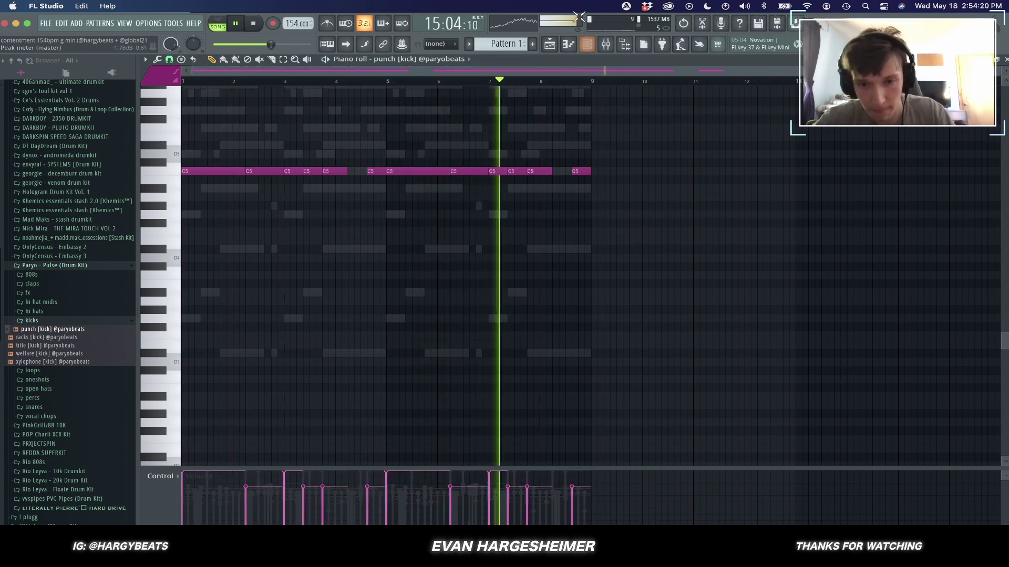
Step: In the mixer, lower the MT2_Clap 1, HH - Hit 1 and Snare - Go2 faders slightly and unmute those tracks
key("F6")
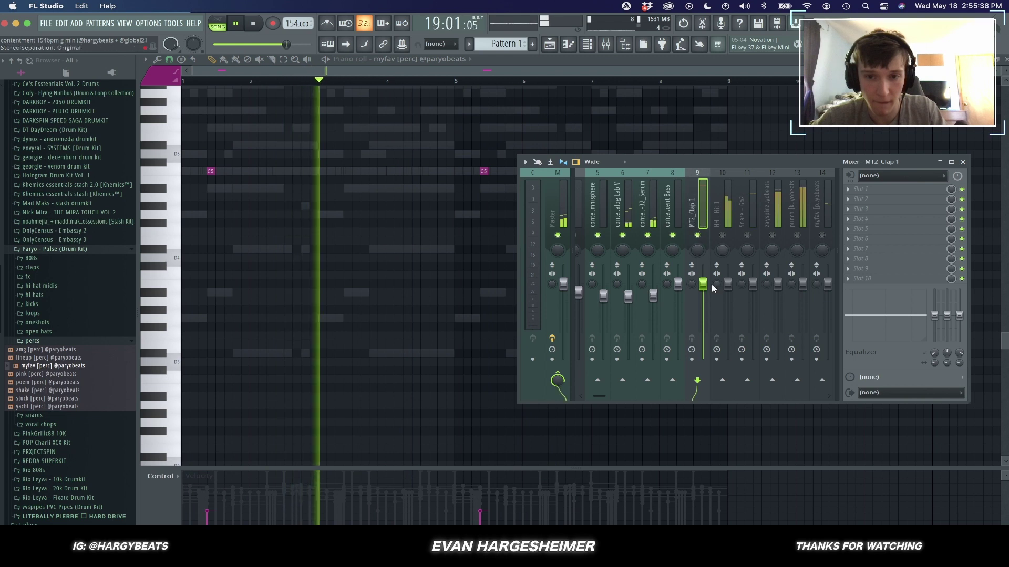
left_click_drag(703, 285, 752, 289)
left_click(747, 235)
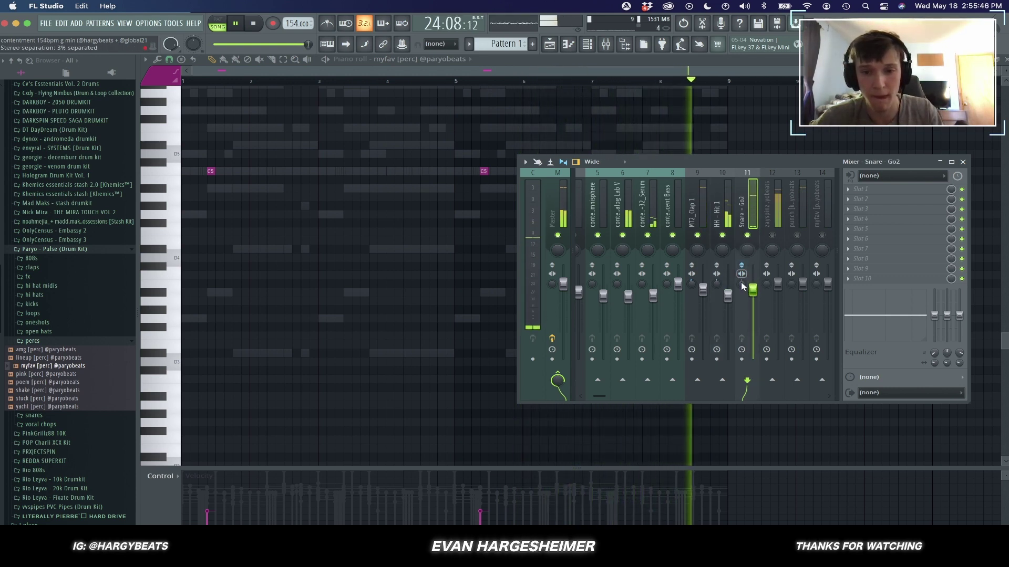
Step: Unmute the zayspinz 808 and punch kick mixer tracks, raising the 808 to about 109% and the kick slightly
left_click_drag(755, 274, 777, 277)
left_click(772, 235)
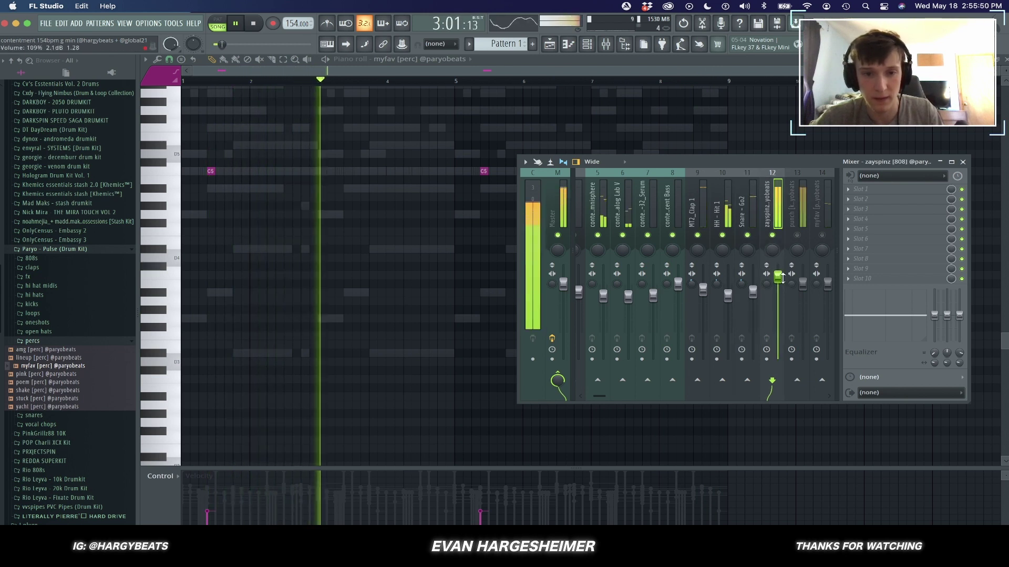
left_click(797, 235)
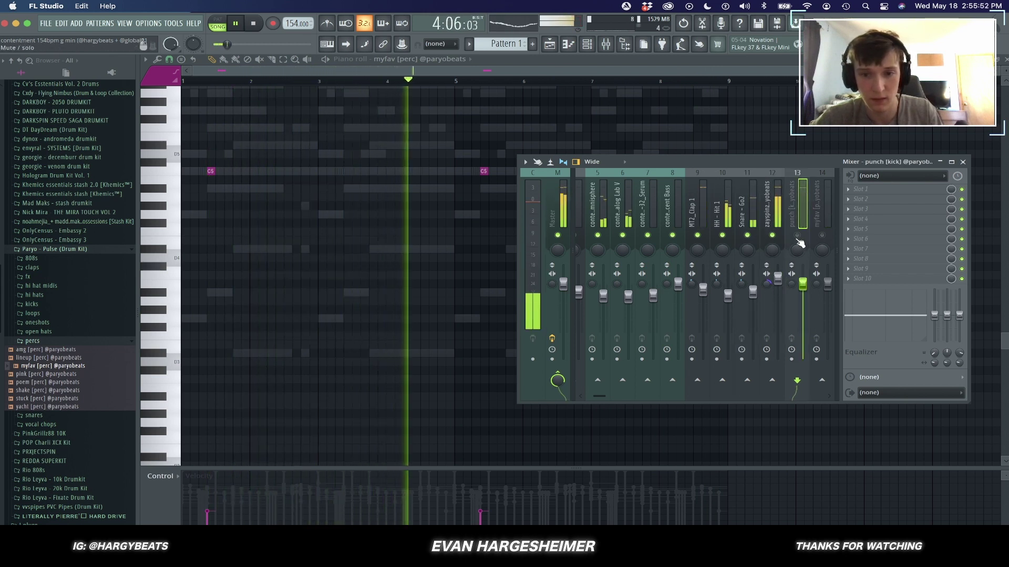
left_click_drag(803, 284, 803, 282)
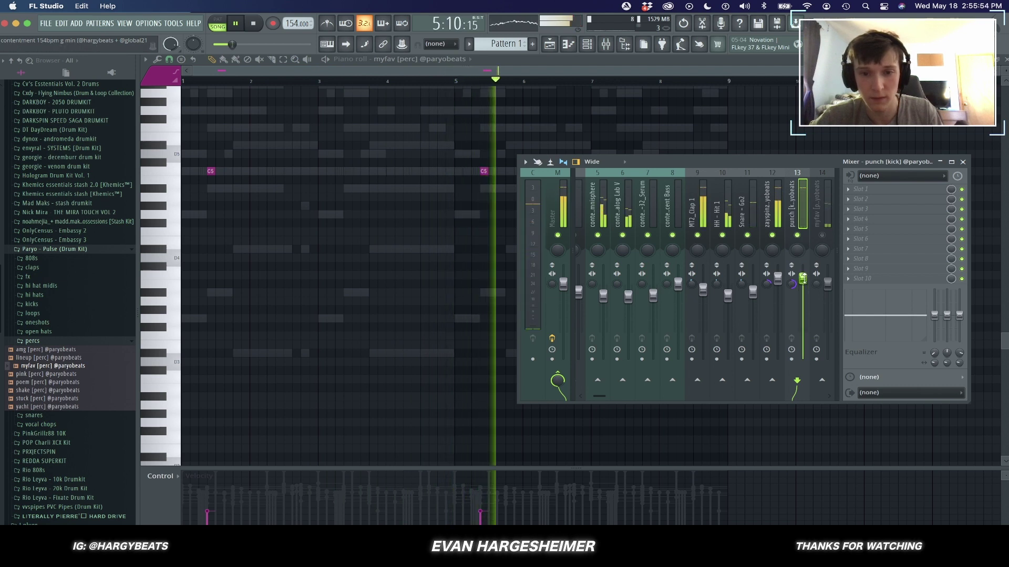
Step: Fine-tune the MT2_Clap 1 fader, then unmute the myfav perc track and adjust its level slightly
left_click(701, 275)
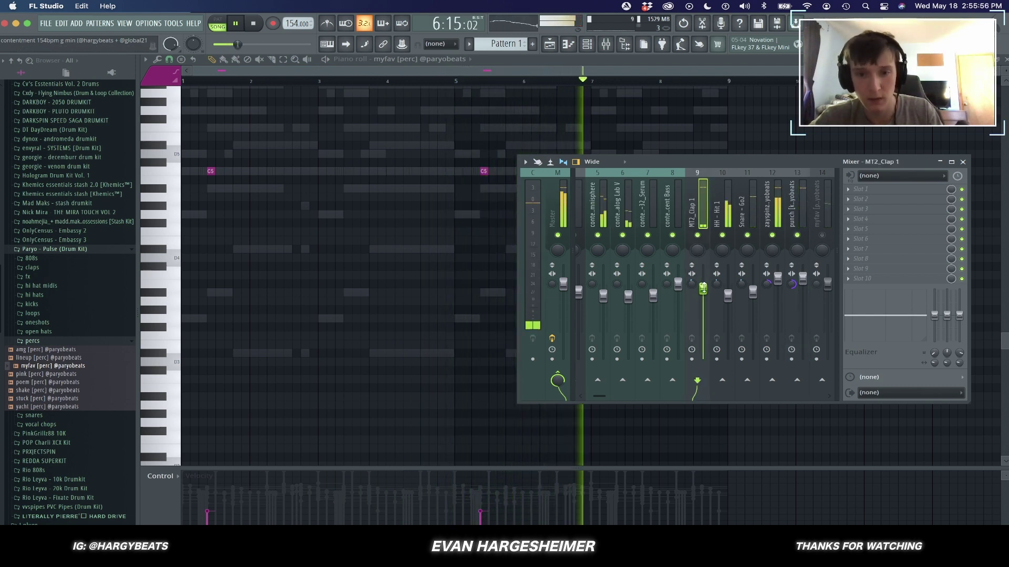
left_click(823, 235)
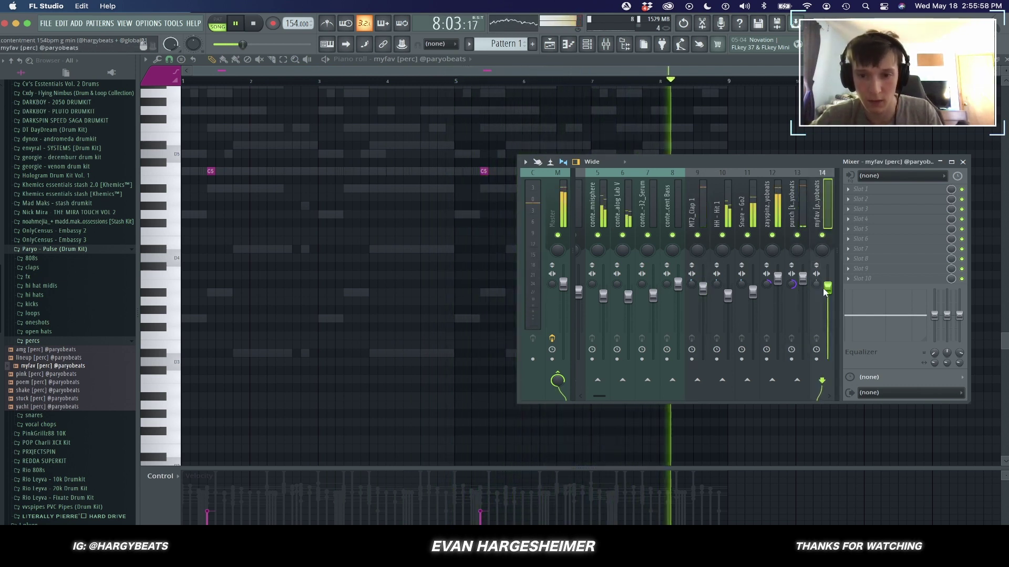
left_click_drag(827, 287, 827, 285)
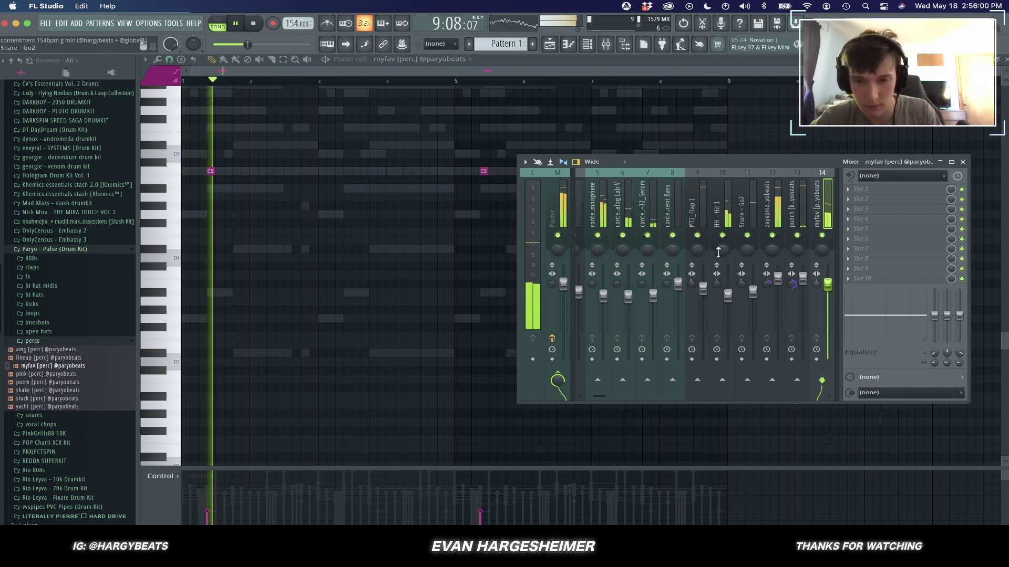
Step: Open the Fruity Limiter on the Master track, adjust its gain slightly, and return to the playlist
left_click(553, 215)
left_click(888, 210)
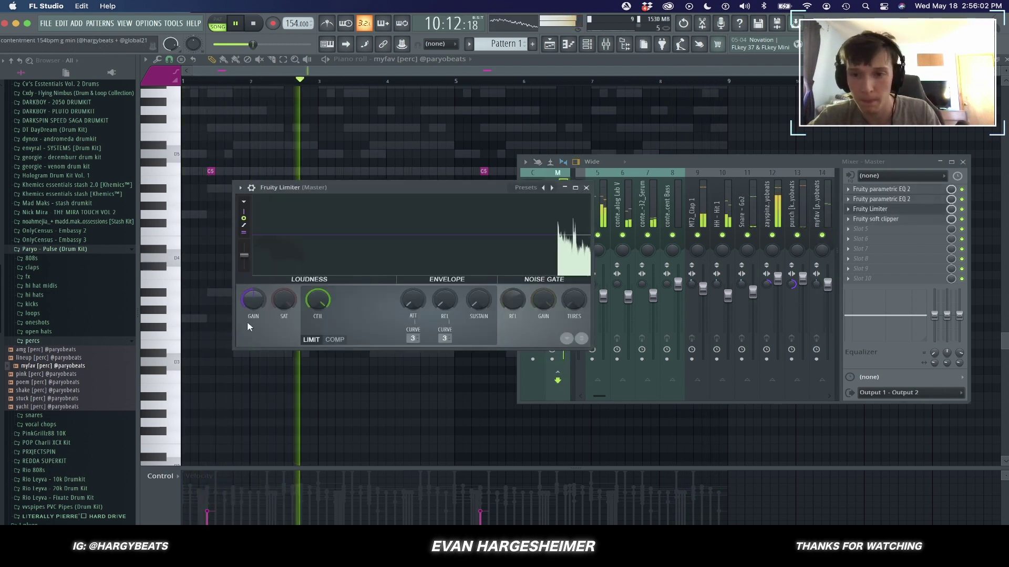
left_click_drag(258, 312, 260, 309)
key("F12")
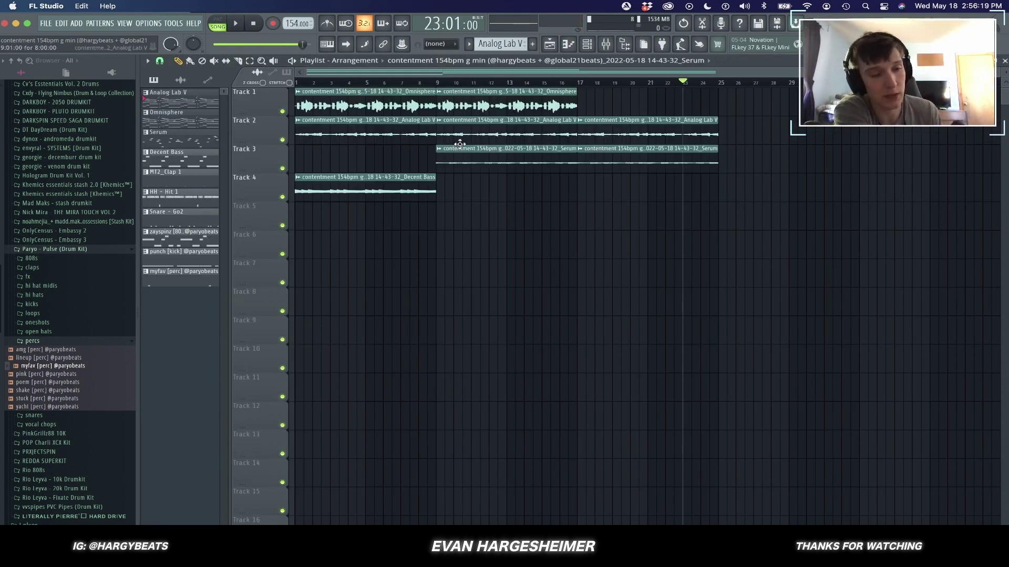
Step: Place the MT2_Clap 1 through myfav perc patterns on tracks 5 to 10 at bar 9 and duplicate them at bar 17
left_click(200, 184)
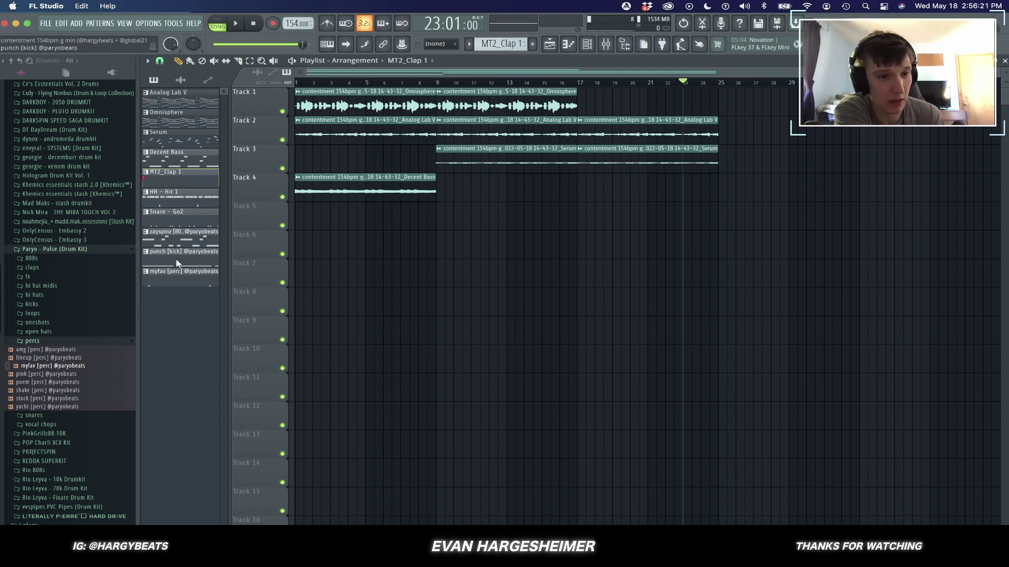
left_click(192, 275)
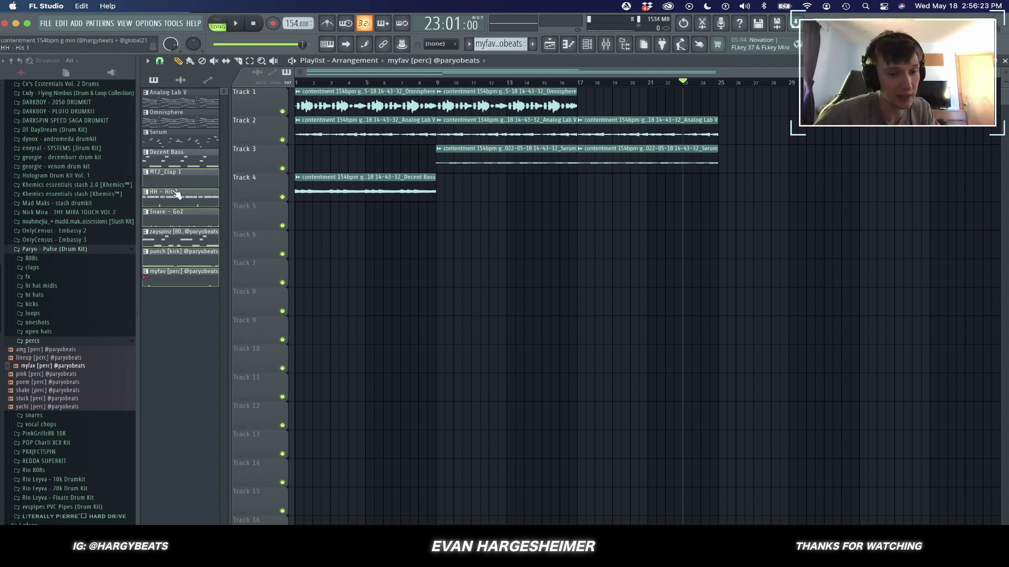
left_click_drag(176, 194, 438, 219)
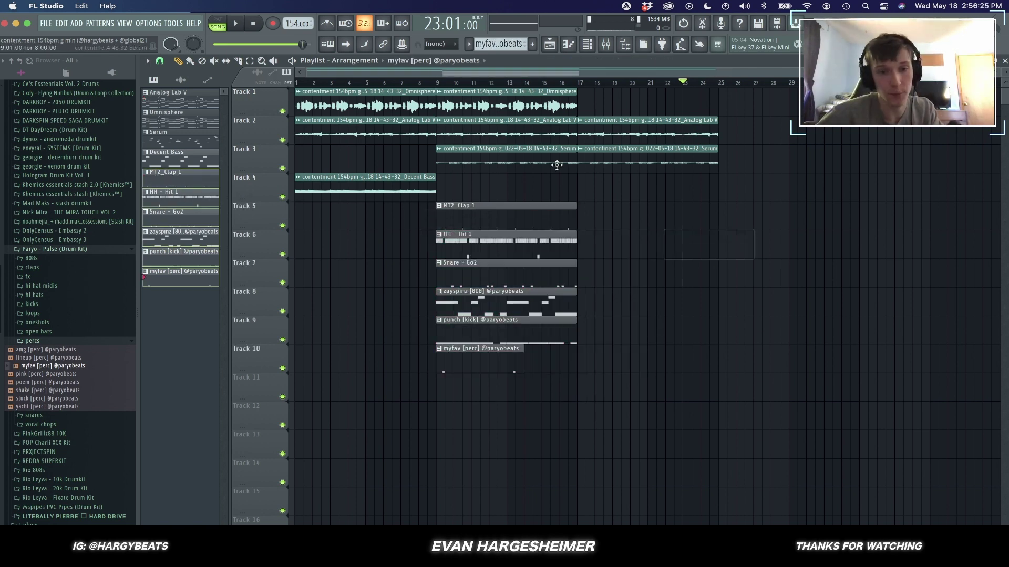
key("ctrl+b")
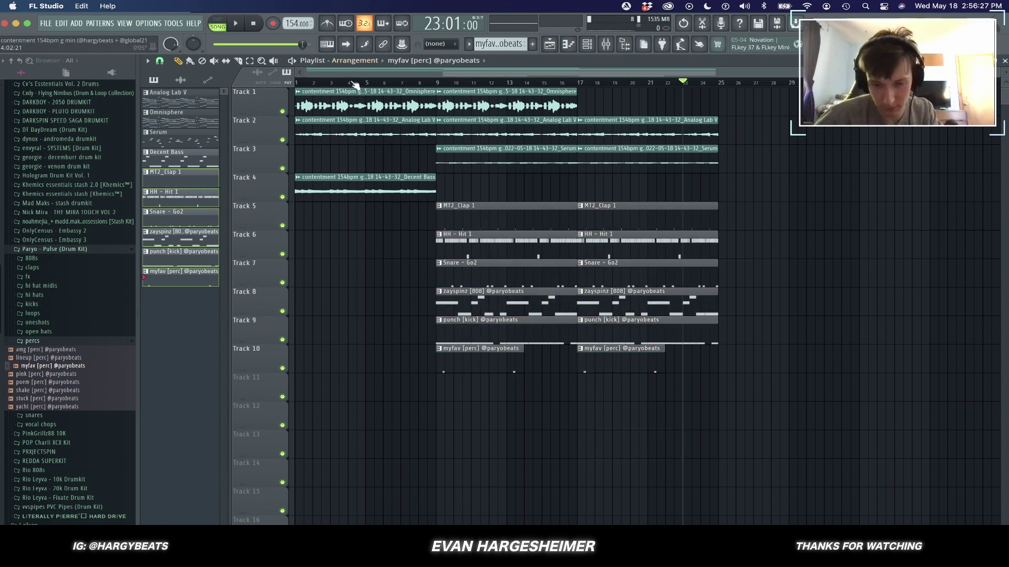
Step: Play the arrangement from the start, extend the myfav perc clip to bar 17, and repeat it for bars 17 to 25
left_click(297, 82)
key("space")
left_click_drag(683, 362, 428, 369)
left_click_drag(523, 360, 577, 360)
left_click_drag(683, 380, 770, 399)
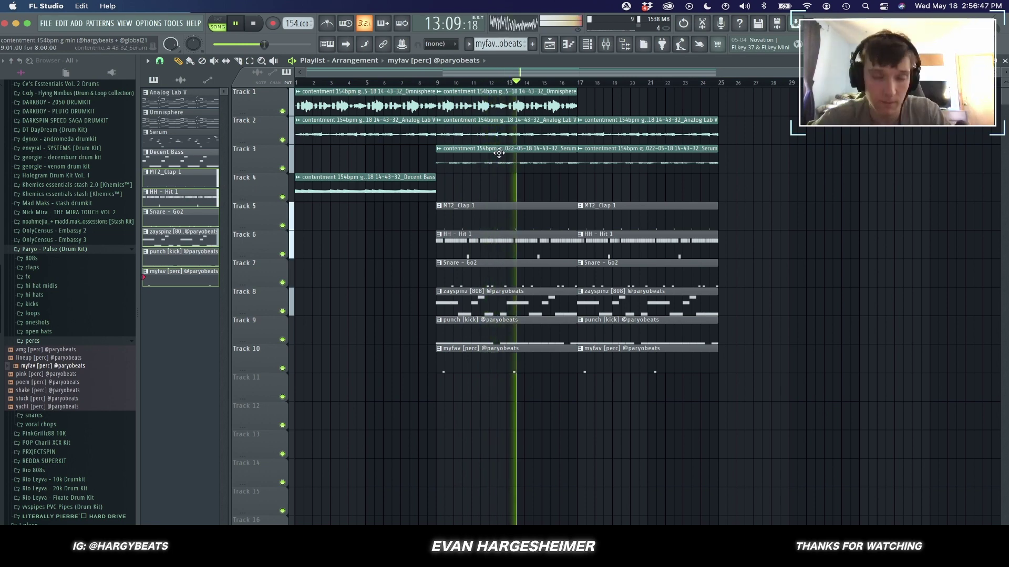
Step: Move the first Serum clip on track 3 from bar 9 to bar 1 and audition the intro
left_click_drag(499, 153, 362, 159)
key("space")
key("space")
double_click(374, 163)
key("Escape")
Step: Extend the melody with Omnisphere clips over bars 25 to 41, an Analog Lab V clip at bar 25 and a Serum clip at bar 33
left_click_drag(556, 160, 473, 103)
left_click_drag(480, 136, 762, 142)
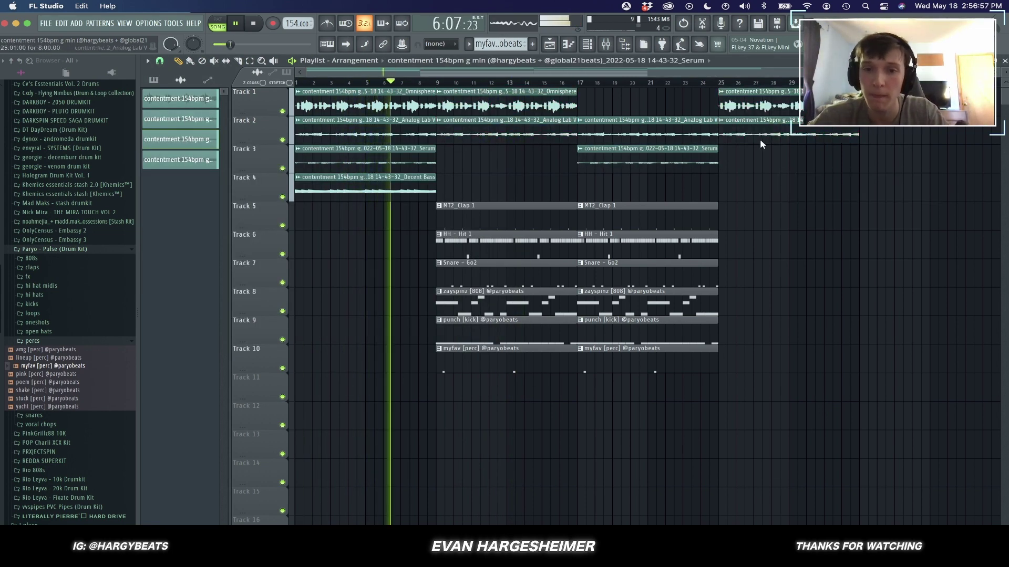
left_click_drag(756, 105, 616, 105)
scroll(756, 158, "down", 2)
left_click_drag(547, 158, 748, 158)
Step: Copy the zayspinz 808, MT2_Clap 1 and myfav perc clips to bar 25
left_click_drag(610, 308, 567, 300)
left_click_drag(609, 220, 567, 210)
left_click_drag(547, 302, 647, 302)
key("ctrl+a")
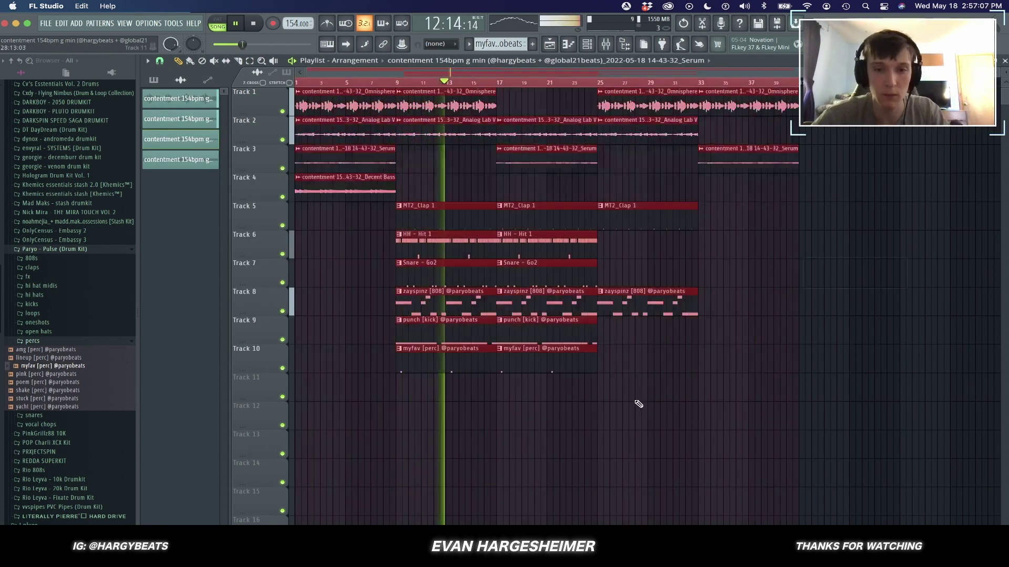
key("ctrl+d")
left_click_drag(663, 420, 602, 362)
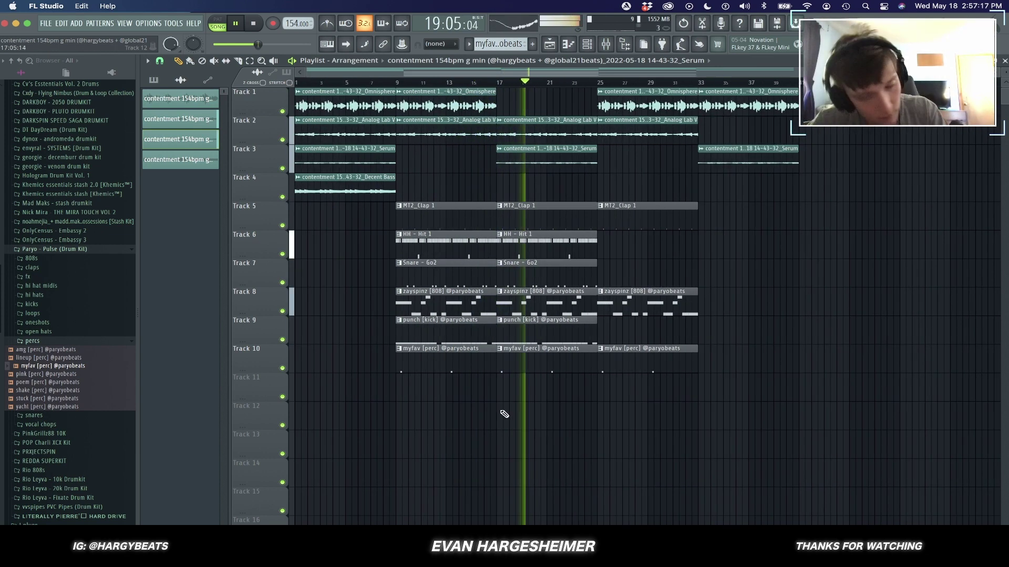
Step: Refine the notes of the punch kick pattern in the piano roll, checking them against the zayspinz 808 pattern
scroll(501, 407, "up", 3)
double_click(477, 331)
key("Escape")
double_click(531, 303)
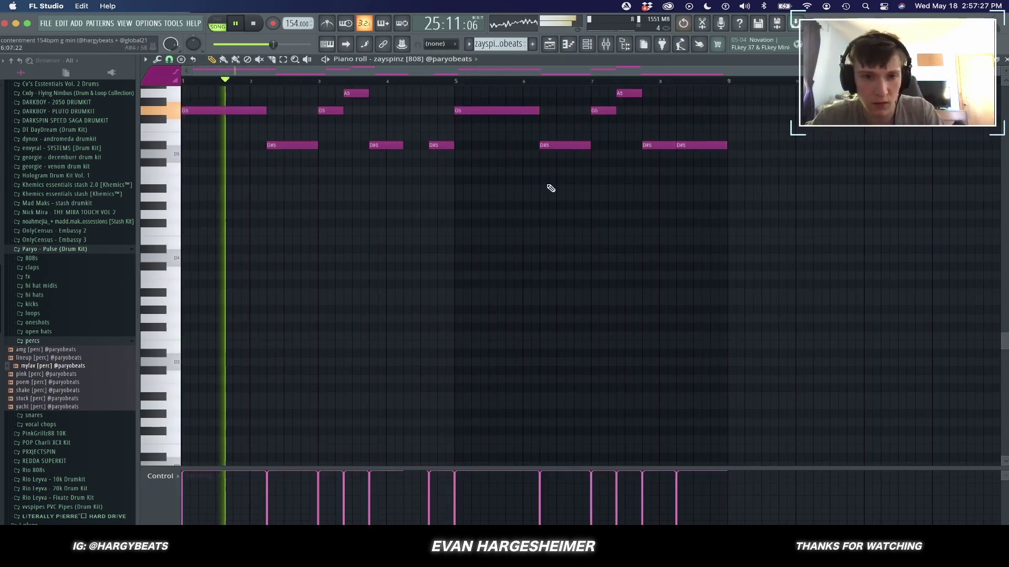
key("Escape")
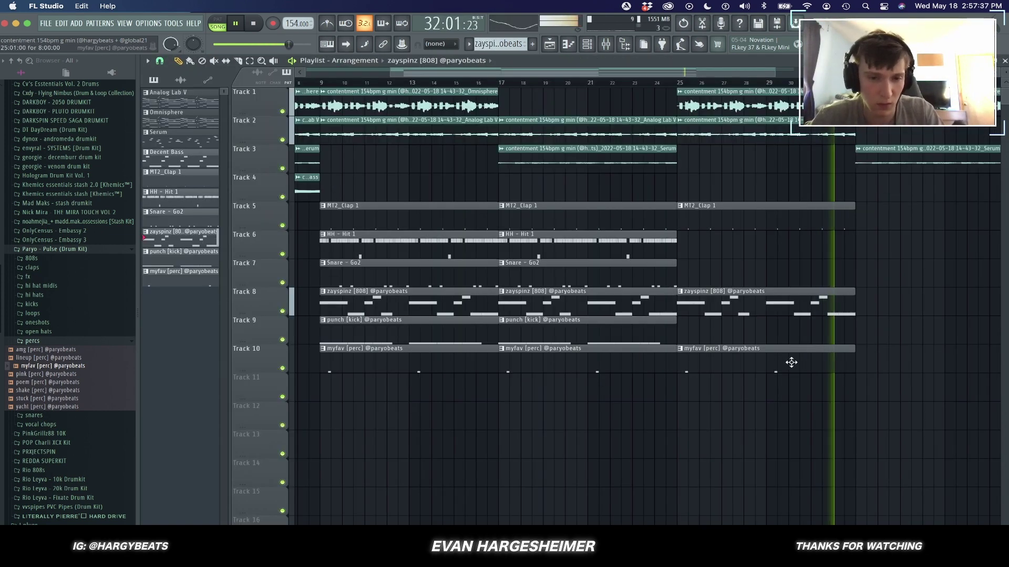
double_click(638, 331)
left_click(631, 224)
key("Escape")
Step: Add clap, hi-hat, 808, kick and perc clips at bar 33 and copy the Snare - Go2 clip to bar 25
scroll(684, 390, "down", 3)
left_click(715, 217)
left_click(716, 245)
left_click(715, 302)
left_click(716, 331)
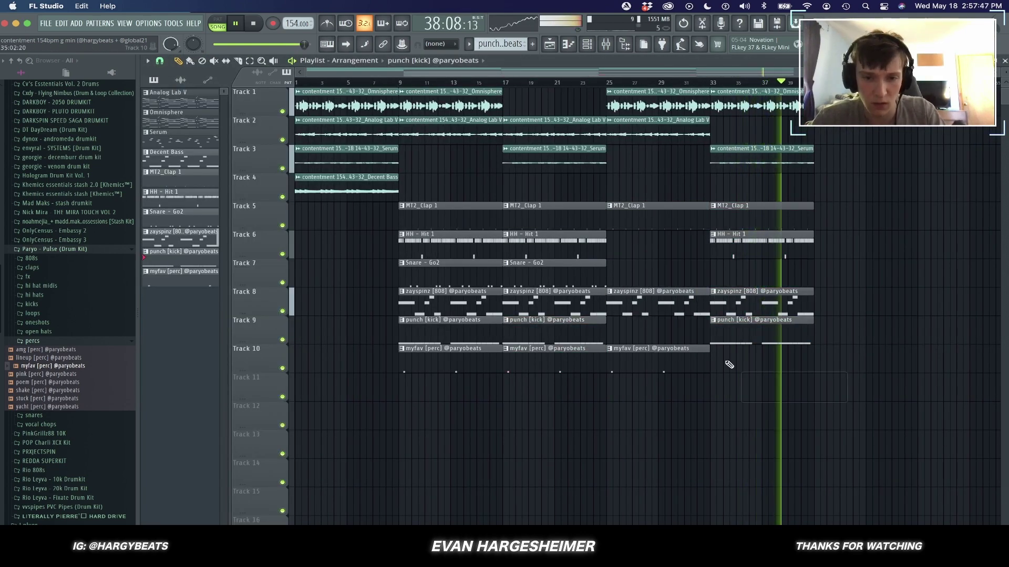
left_click_drag(657, 349, 761, 350)
left_click_drag(553, 264, 656, 265)
Step: Copy the HH - Hit 1, Snare - Go2, MT2_Clap 1 and Decent Bass clips to bar 41
left_click(704, 389)
right_click(704, 390)
left_click_drag(746, 237, 849, 237)
left_click_drag(649, 264, 848, 265)
left_click_drag(746, 208, 846, 209)
left_click_drag(351, 183, 799, 187)
Step: Select the arranged section from bar 9 onward, duplicate it to extend the beat, and clear the selection
left_click_drag(736, 208, 390, 99)
key("Delete")
key("super+b")
key("super+d")
Step: Remove the stray short C5 note after bar 9 from the zayspinz 808 pattern and return to the playlist
double_click(551, 307)
left_click(848, 226, "super")
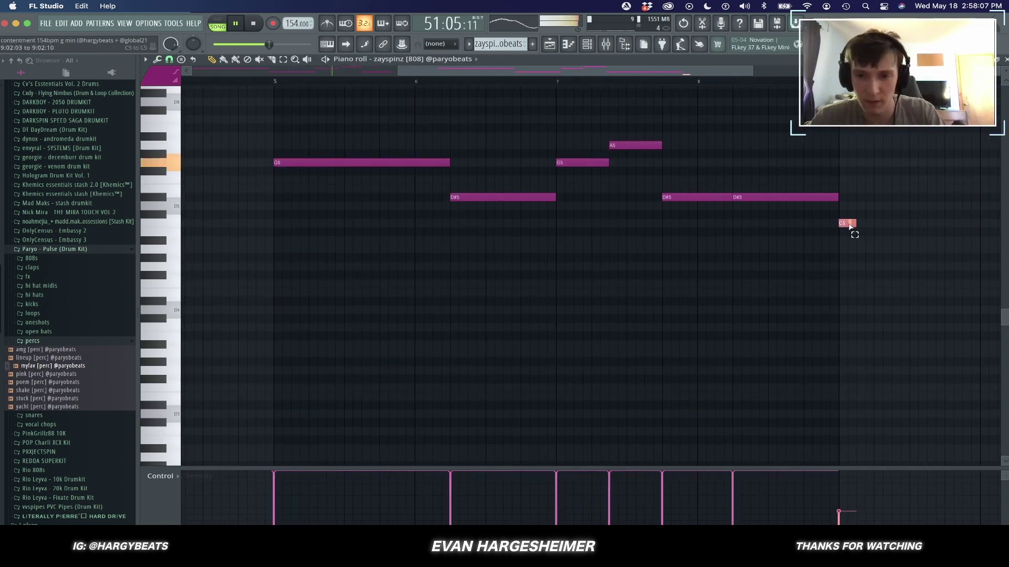
key("Delete")
scroll(838, 223, "up", 5)
right_click(824, 222)
key("Escape")
left_click_drag(642, 362, 711, 111, "super")
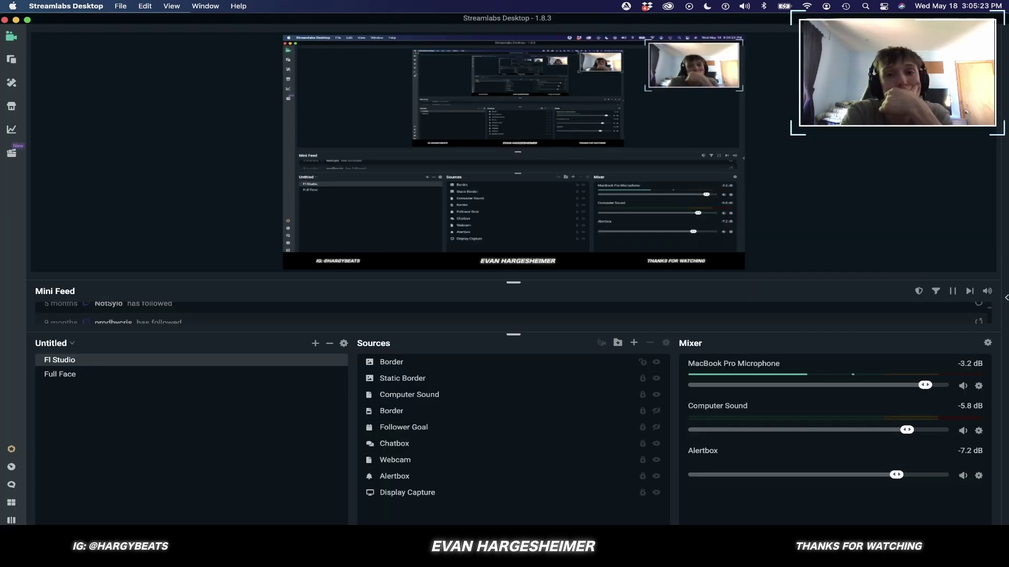
Step: Switch from Streamlabs Desktop to FL Studio and examine the zayspinz 808 pattern's notes across all eight bars in the piano roll
key("ctrl+Left")
key("ctrl+Left")
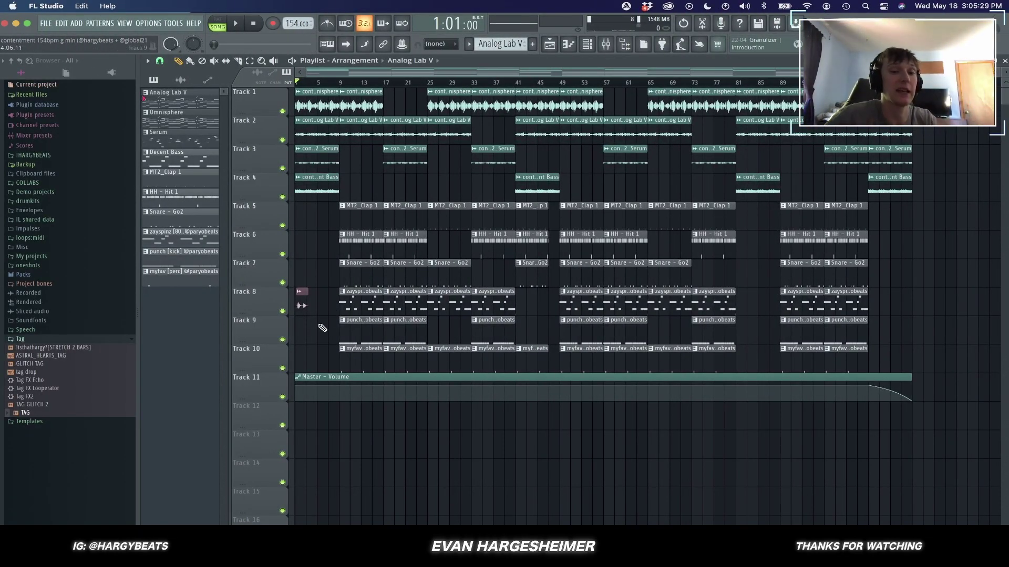
scroll(310, 344, "up", 5)
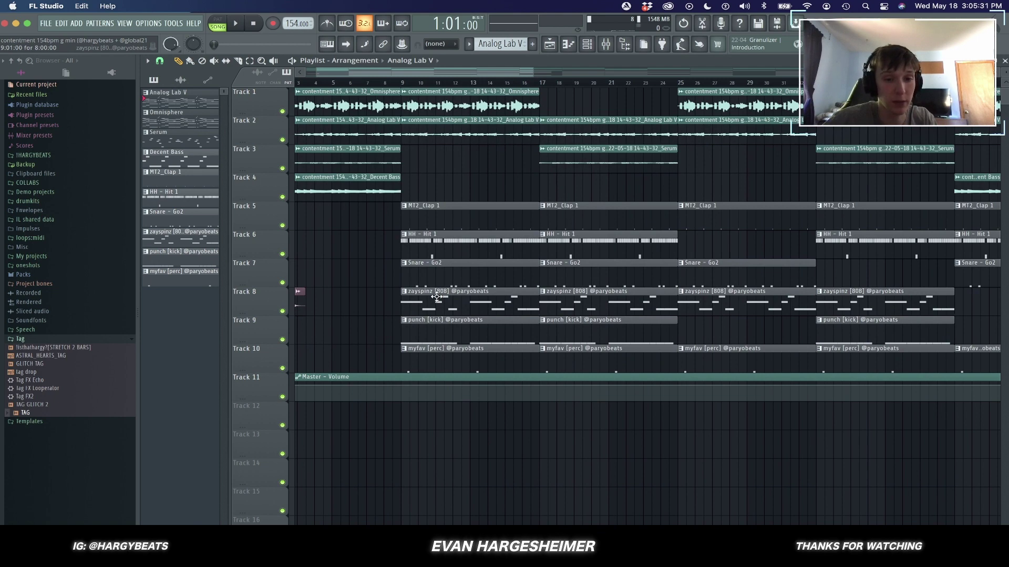
double_click(436, 297)
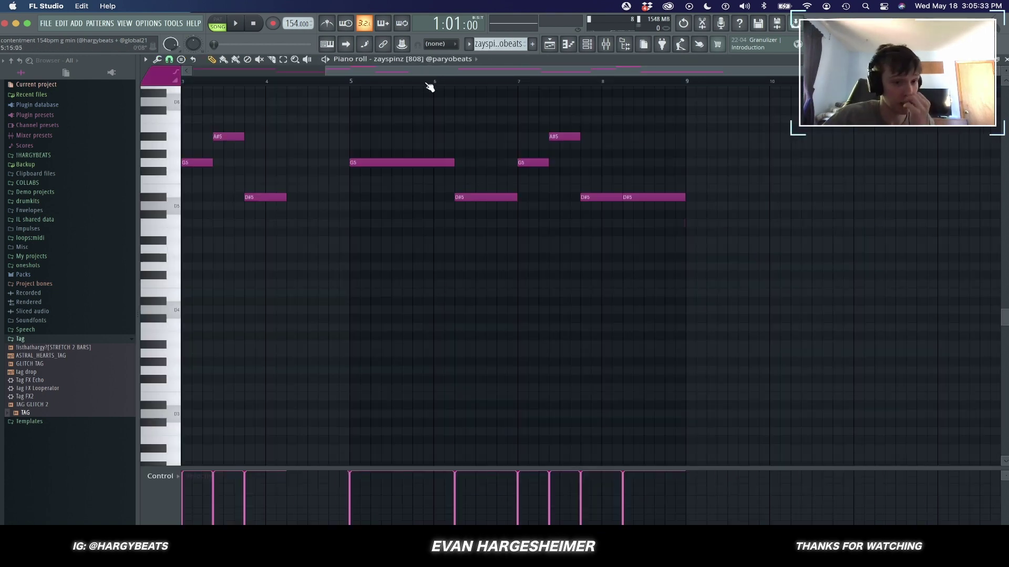
left_click_drag(460, 71, 326, 71)
scroll(234, 281, "up", 3)
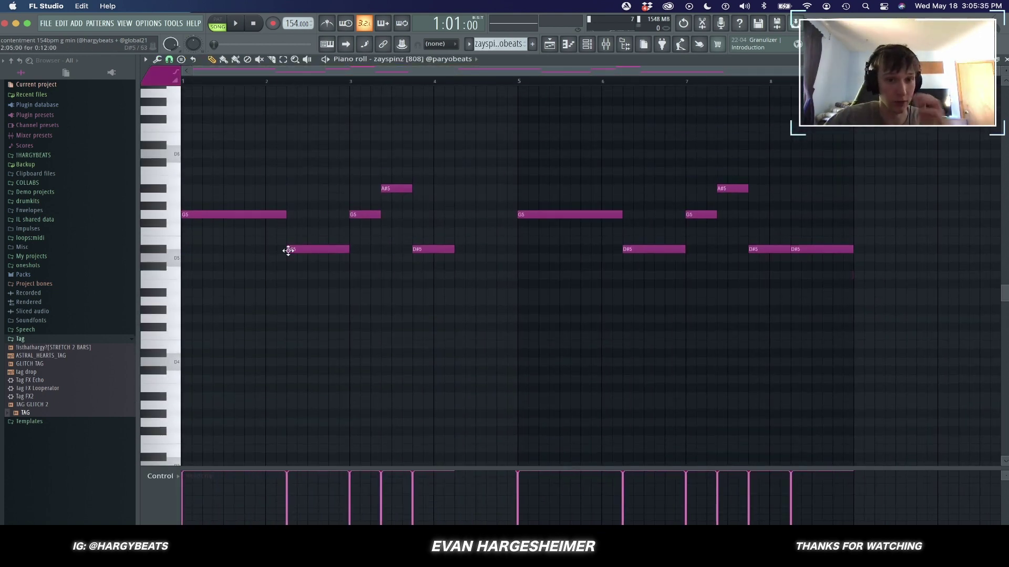
scroll(316, 250, "up", 2)
scroll(446, 221, "down", 3)
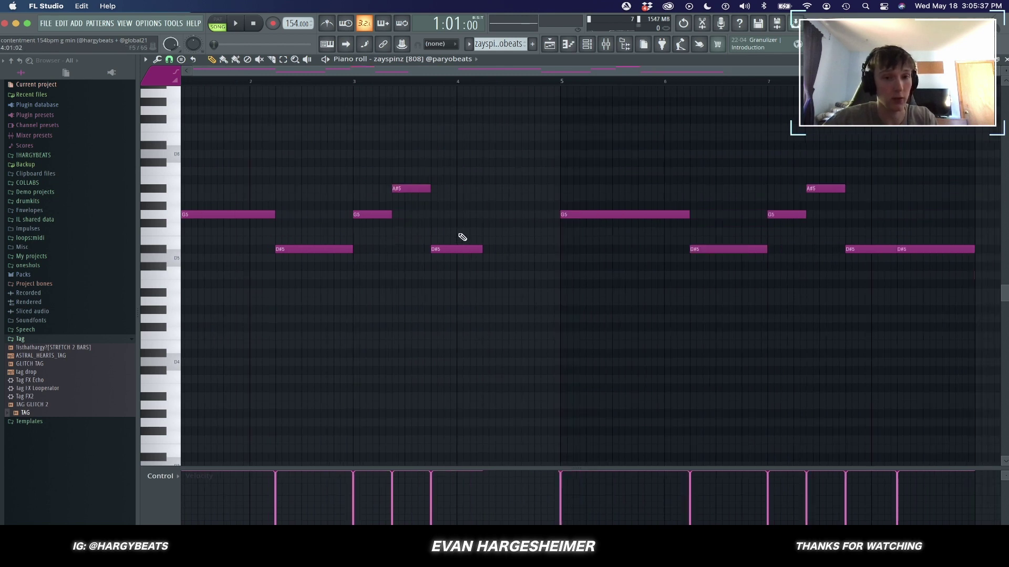
left_click_drag(904, 313, 221, 174)
left_click(634, 298, "super")
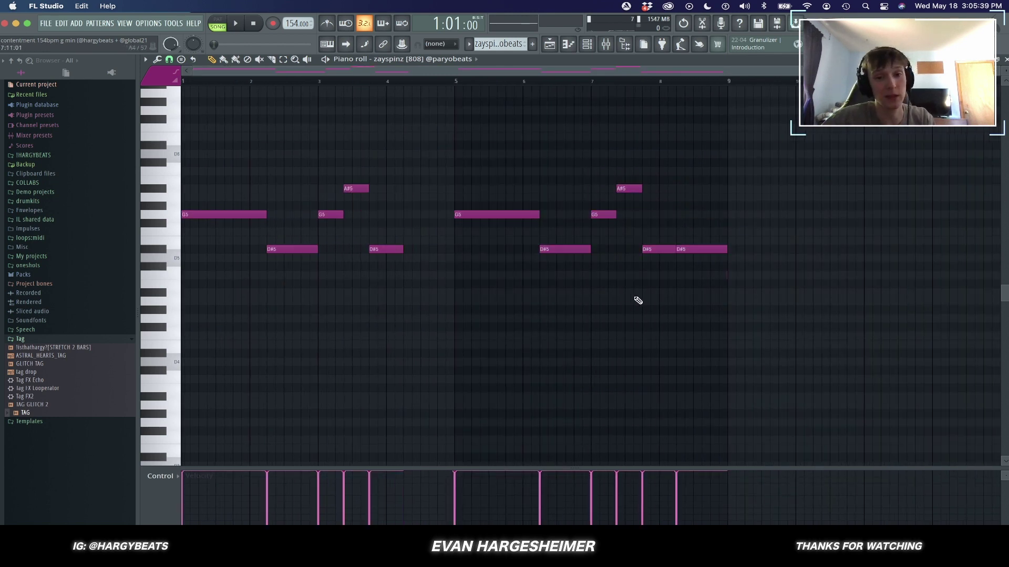
key("Escape")
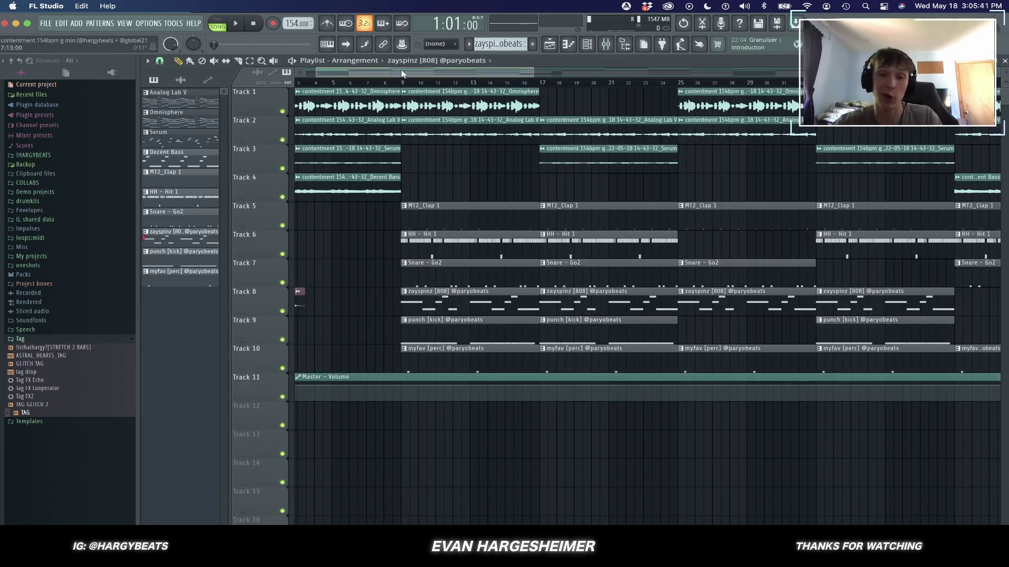
Step: Look over the full arrangement, switch to Streamlabs Desktop and back to FL Studio, and play the beat from the start
scroll(380, 488, "left", 3)
scroll(368, 496, "down", 5)
key("ctrl+Right")
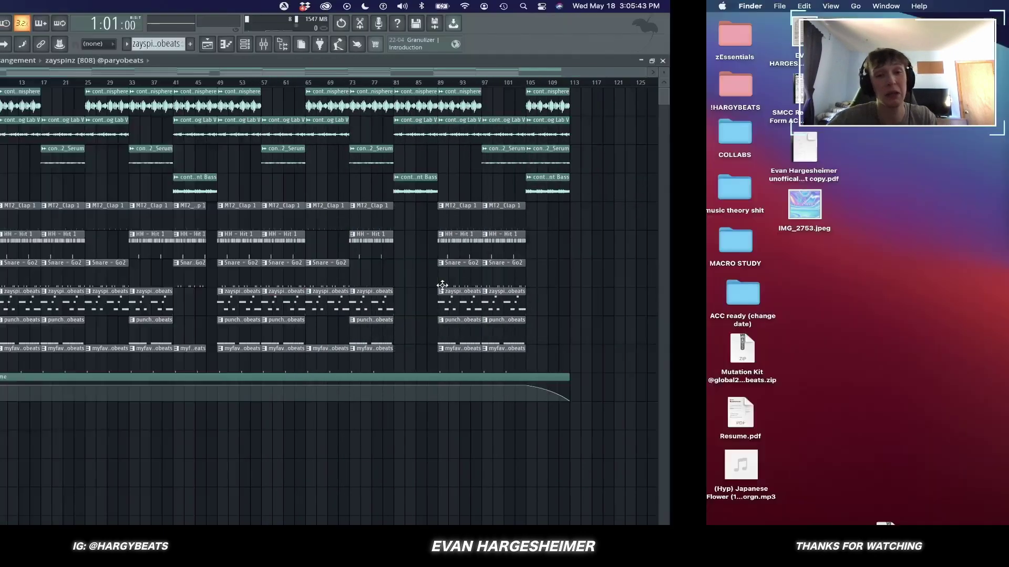
key("ctrl+Right")
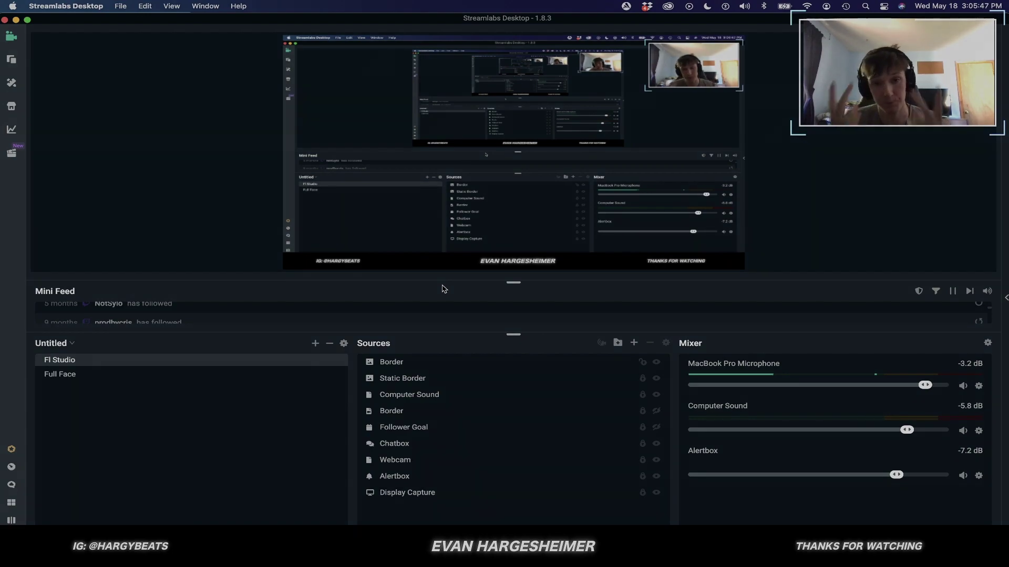
key("ctrl+Left")
key("ctrl+Left")
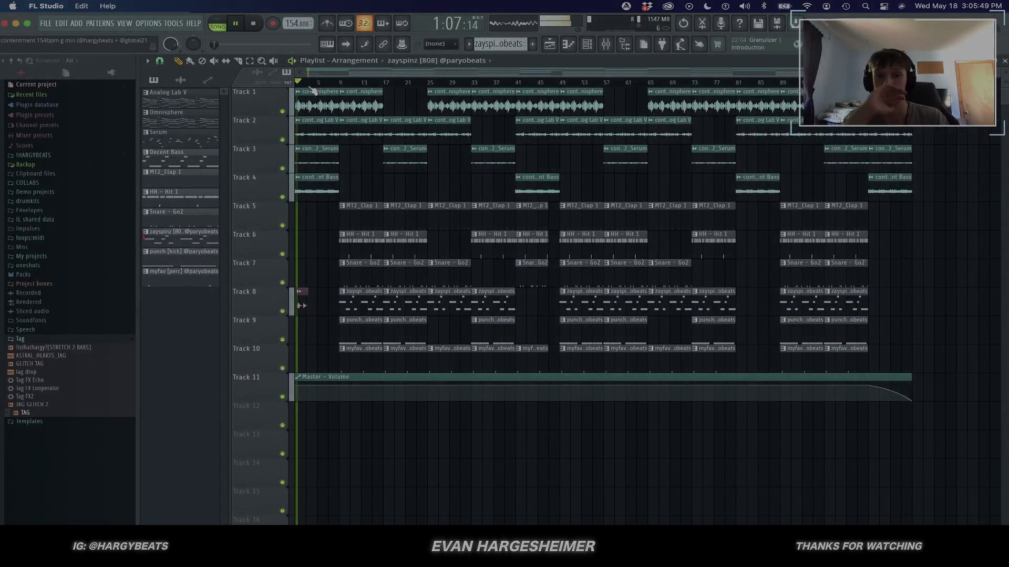